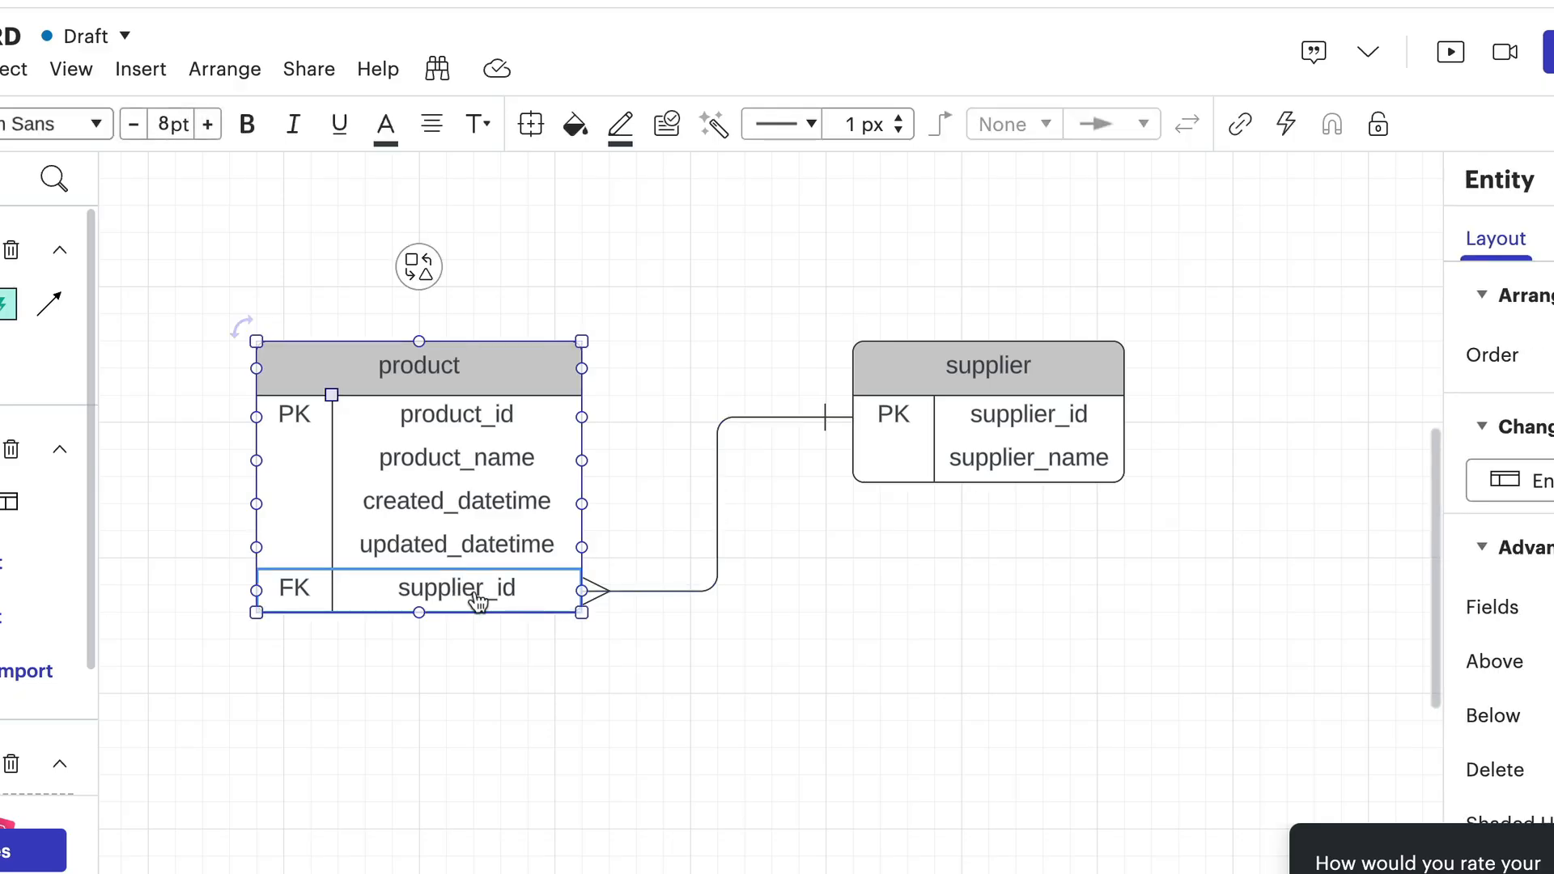
drag(462, 592, 475, 460)
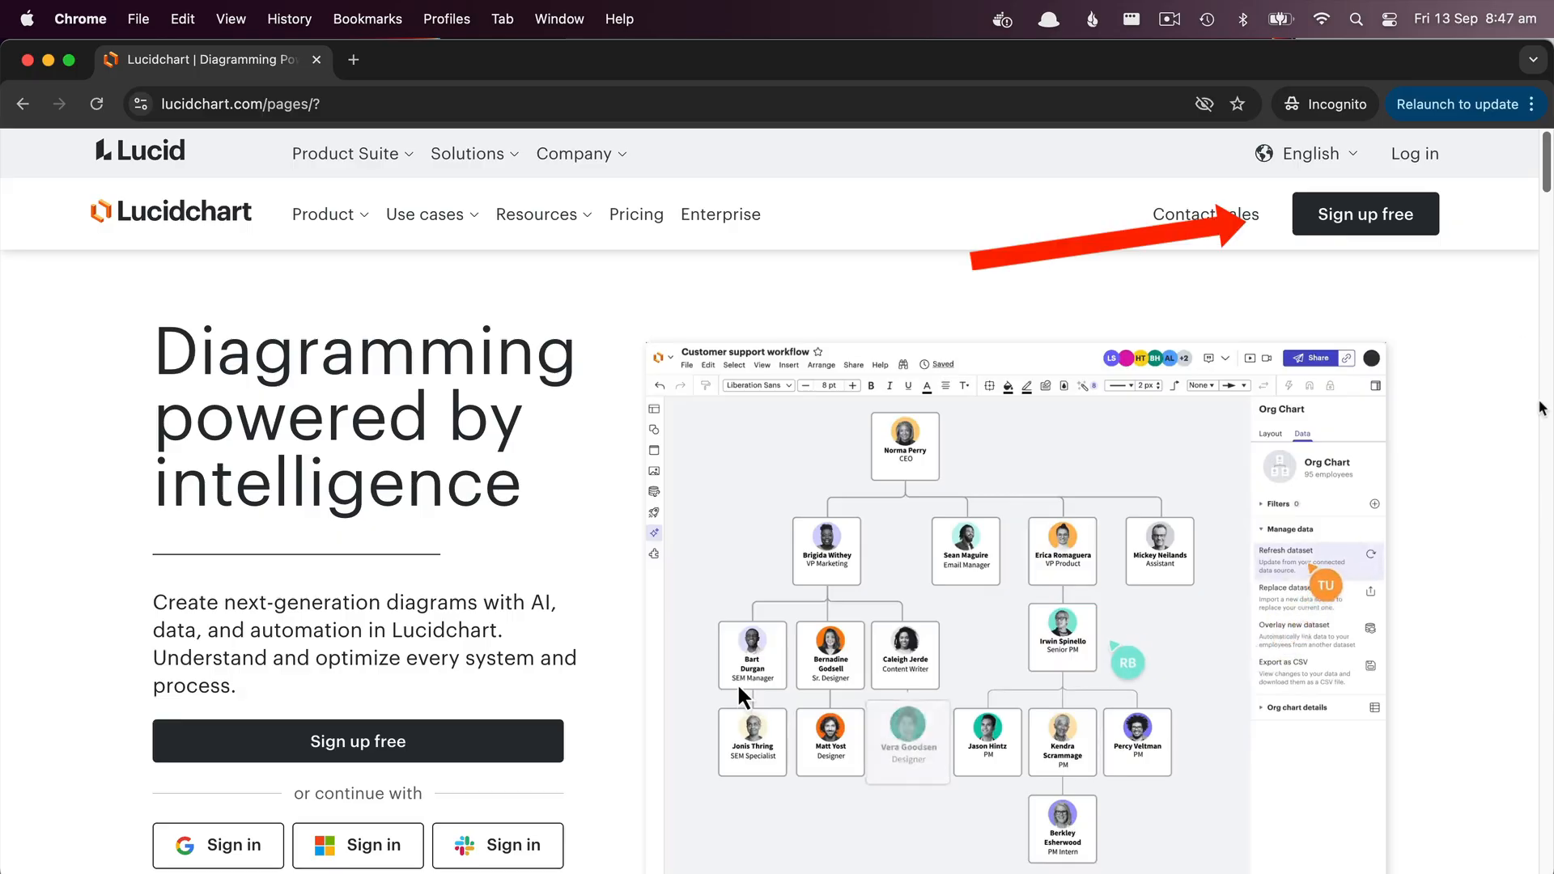
- Open the free sign-up, dismiss the cookie notice on the plans page and start the Free plan
click(1404, 231)
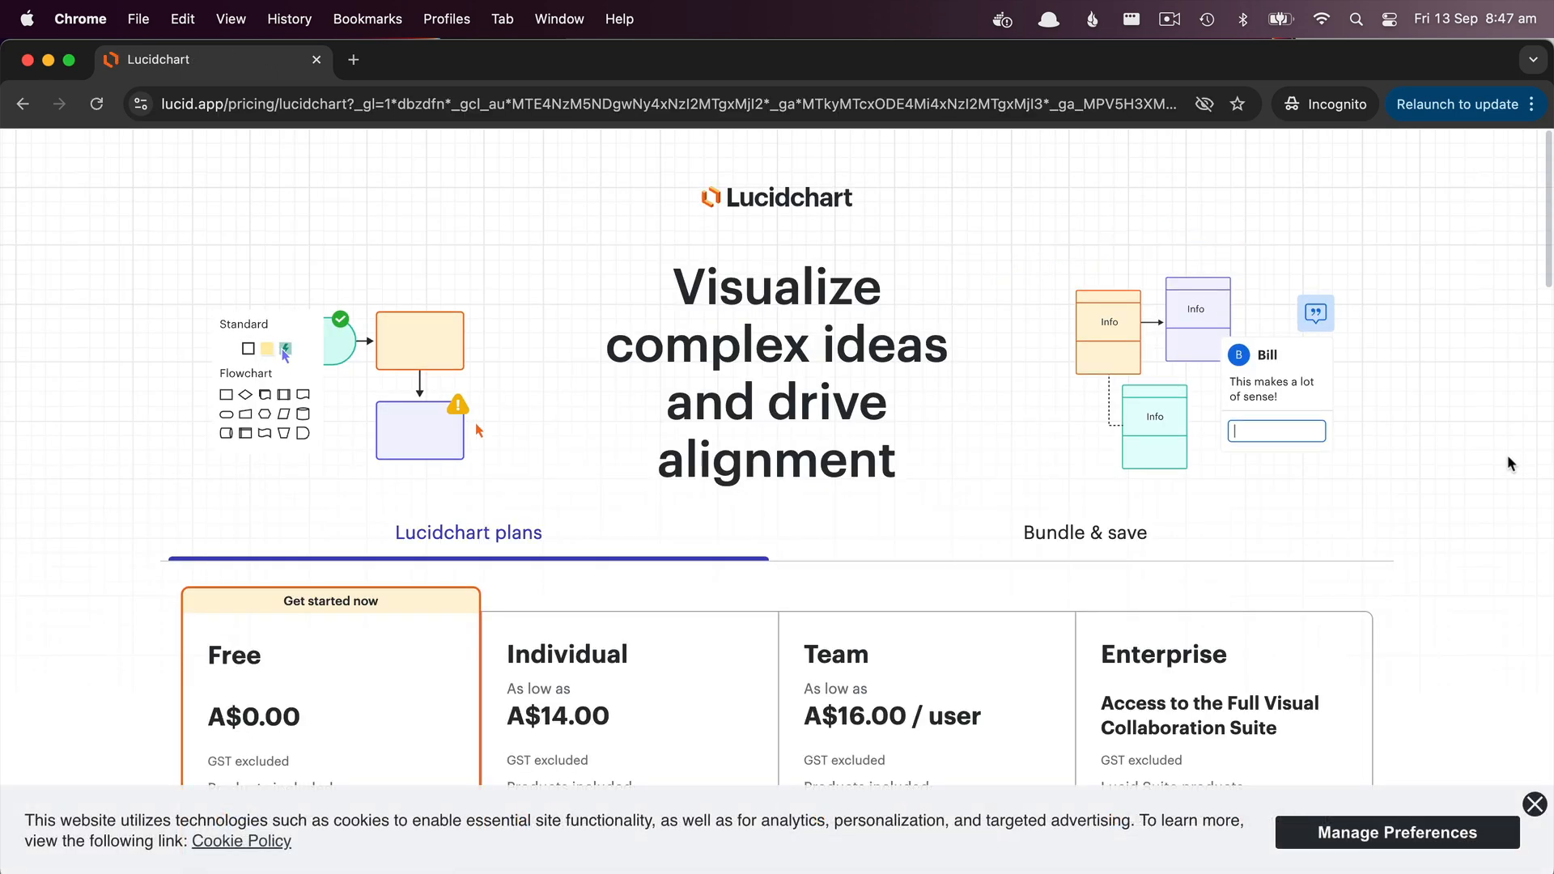
click(1532, 806)
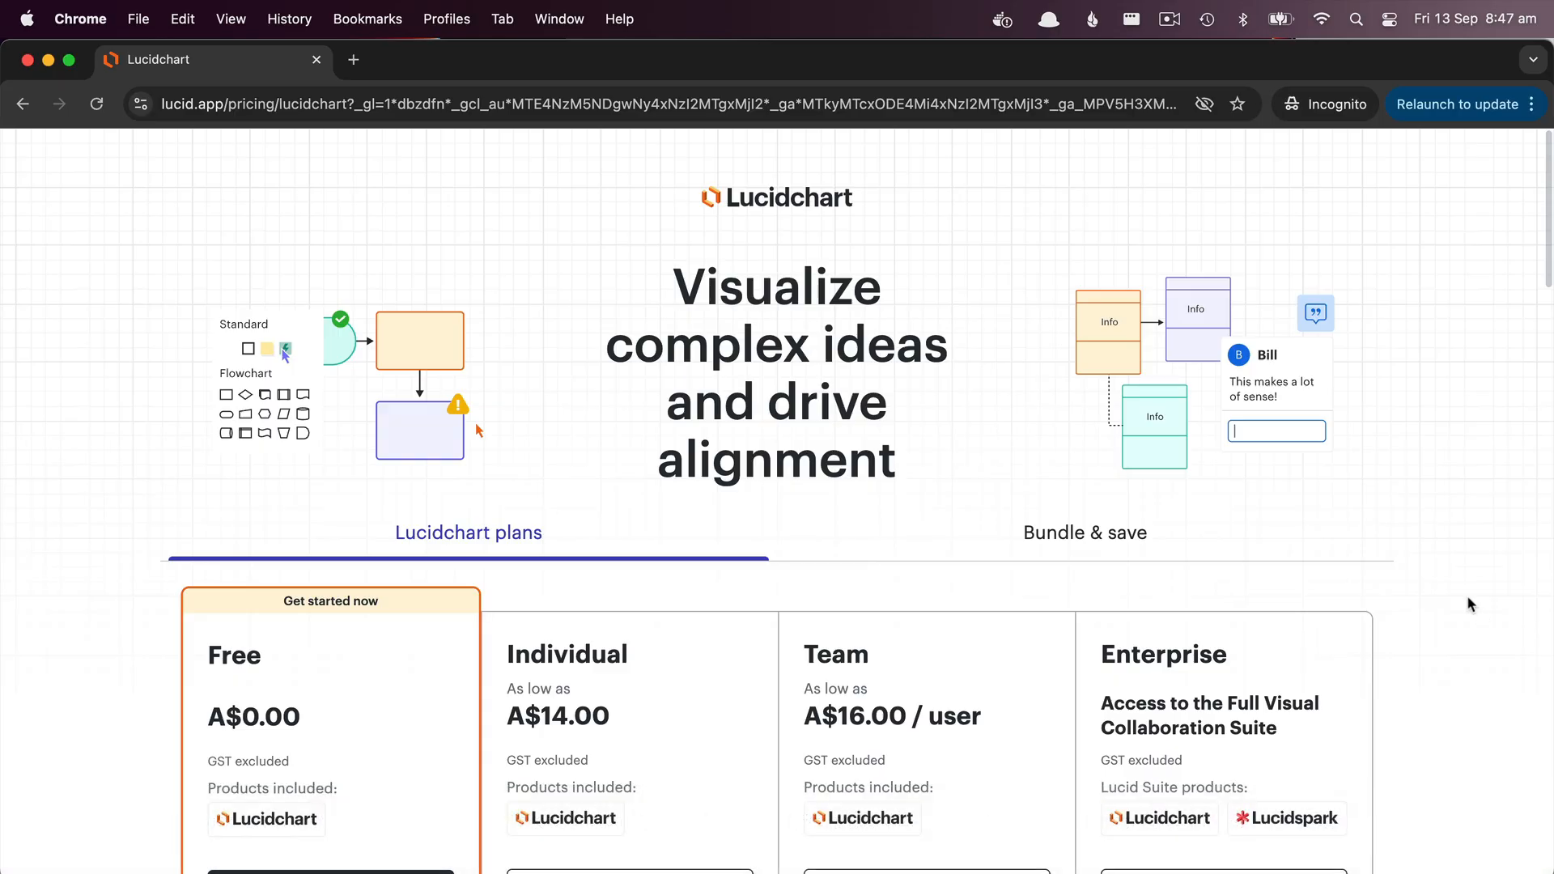
scroll(1467, 599, down, 5)
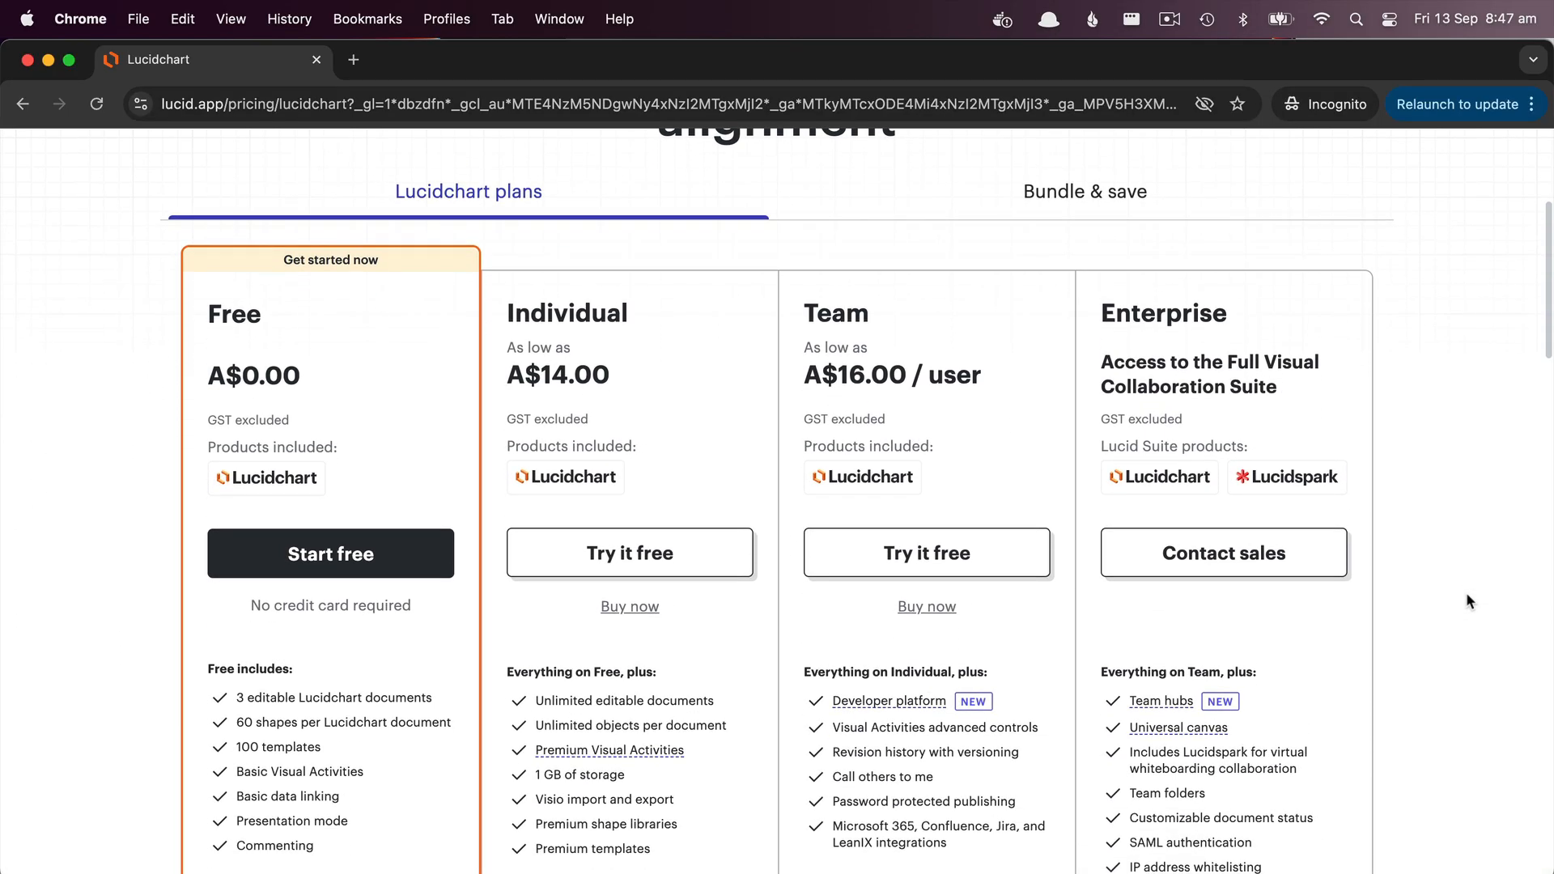
scroll(1469, 601, down, 5)
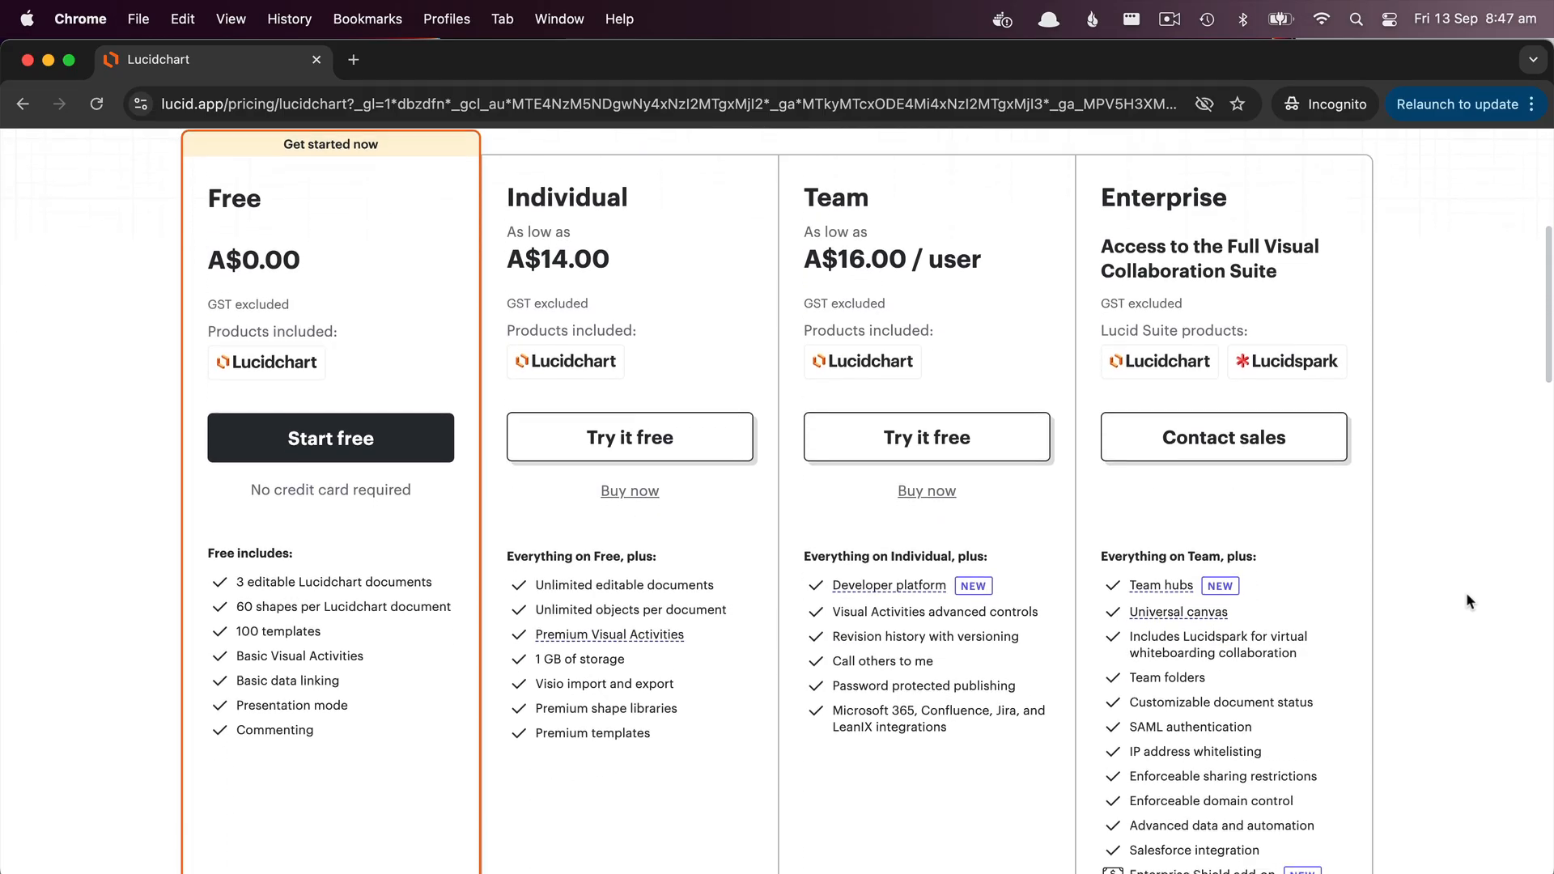
scroll(1469, 600, up, 6)
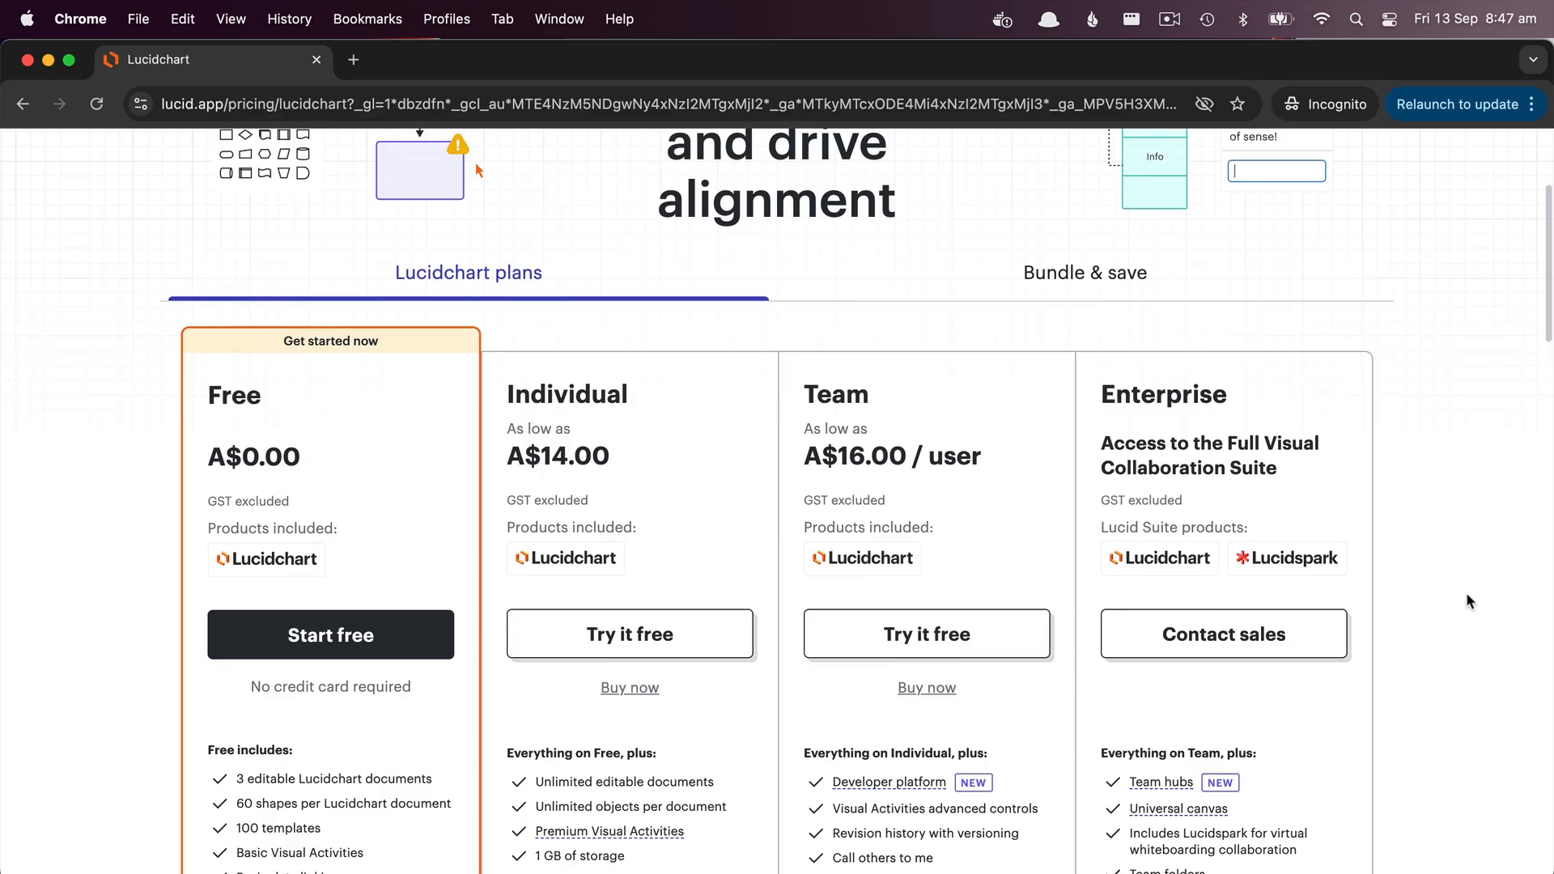
scroll(1469, 600, up, 1)
scroll(1467, 601, down, 1)
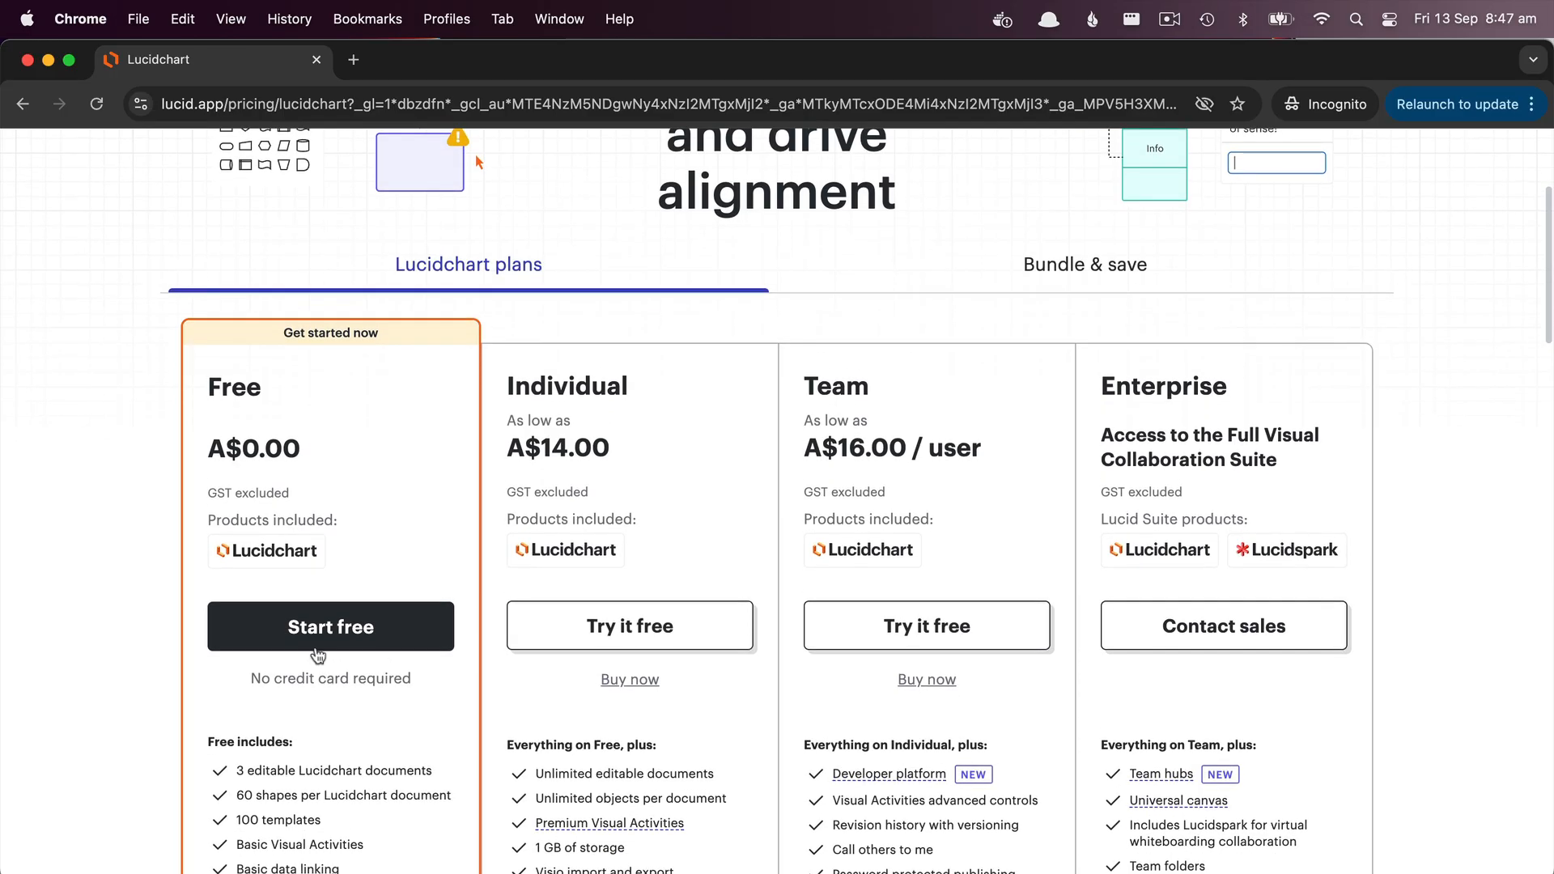
click(318, 652)
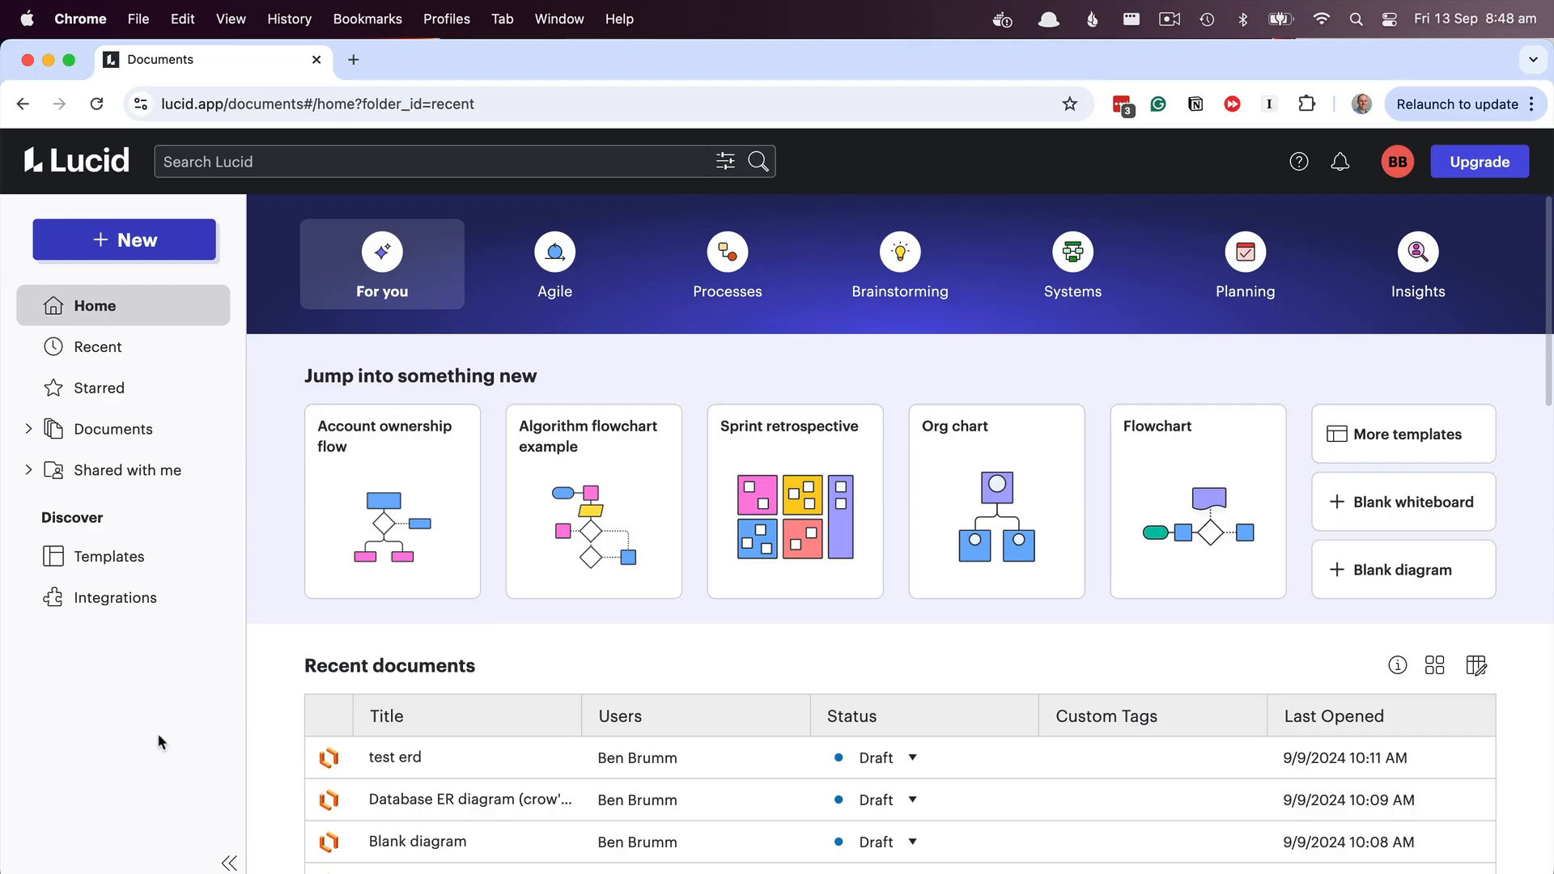
- Create a new Lucidchart document from the "Database ER diagram (crow's foot)" template
click(172, 240)
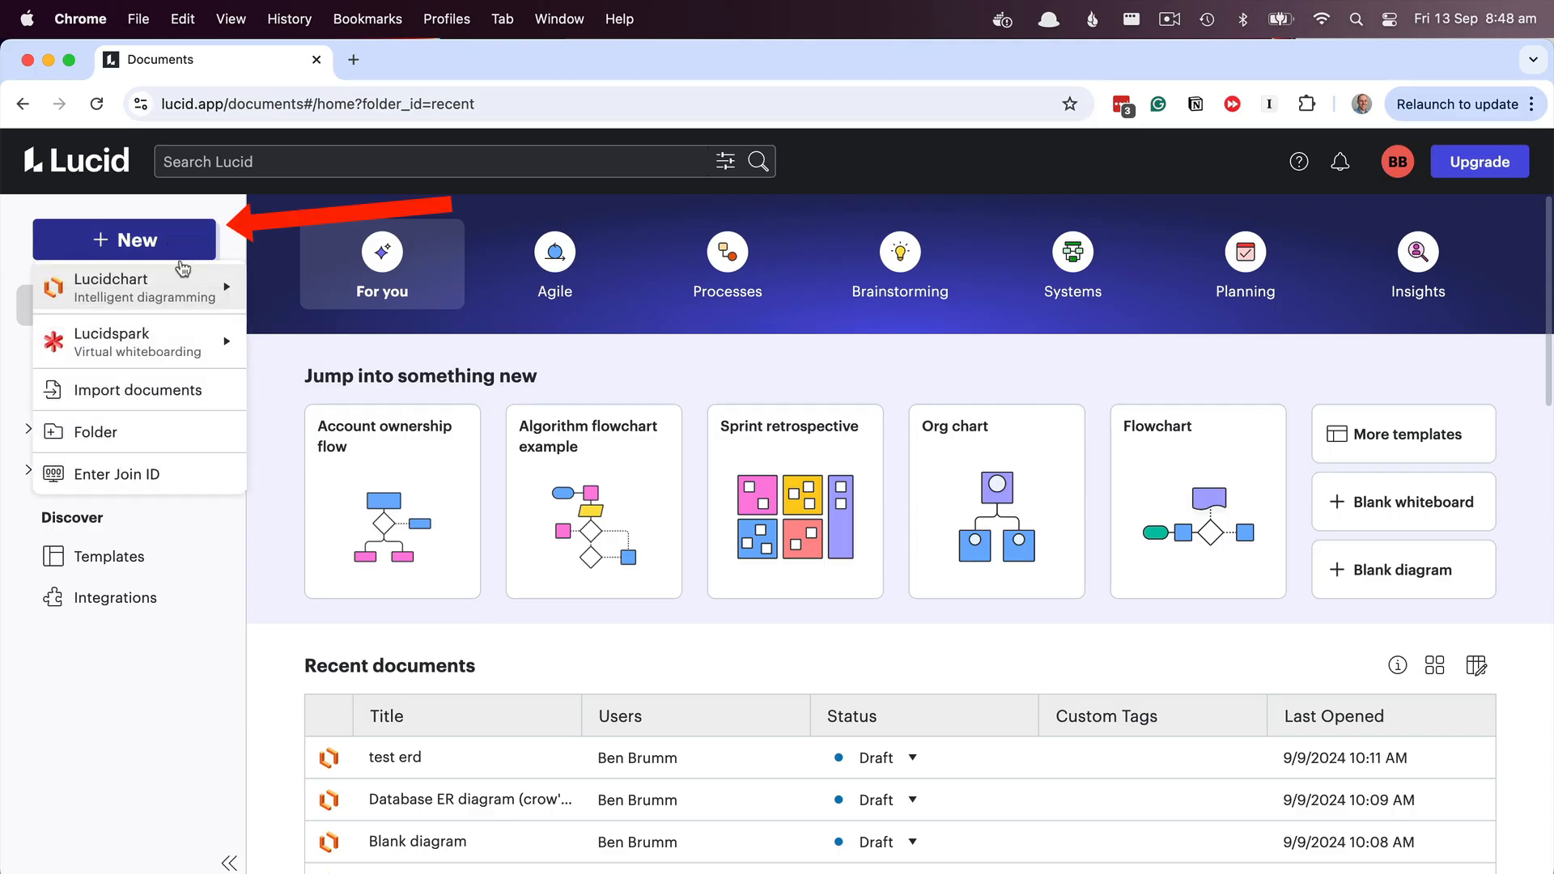
mouse_move(204, 288)
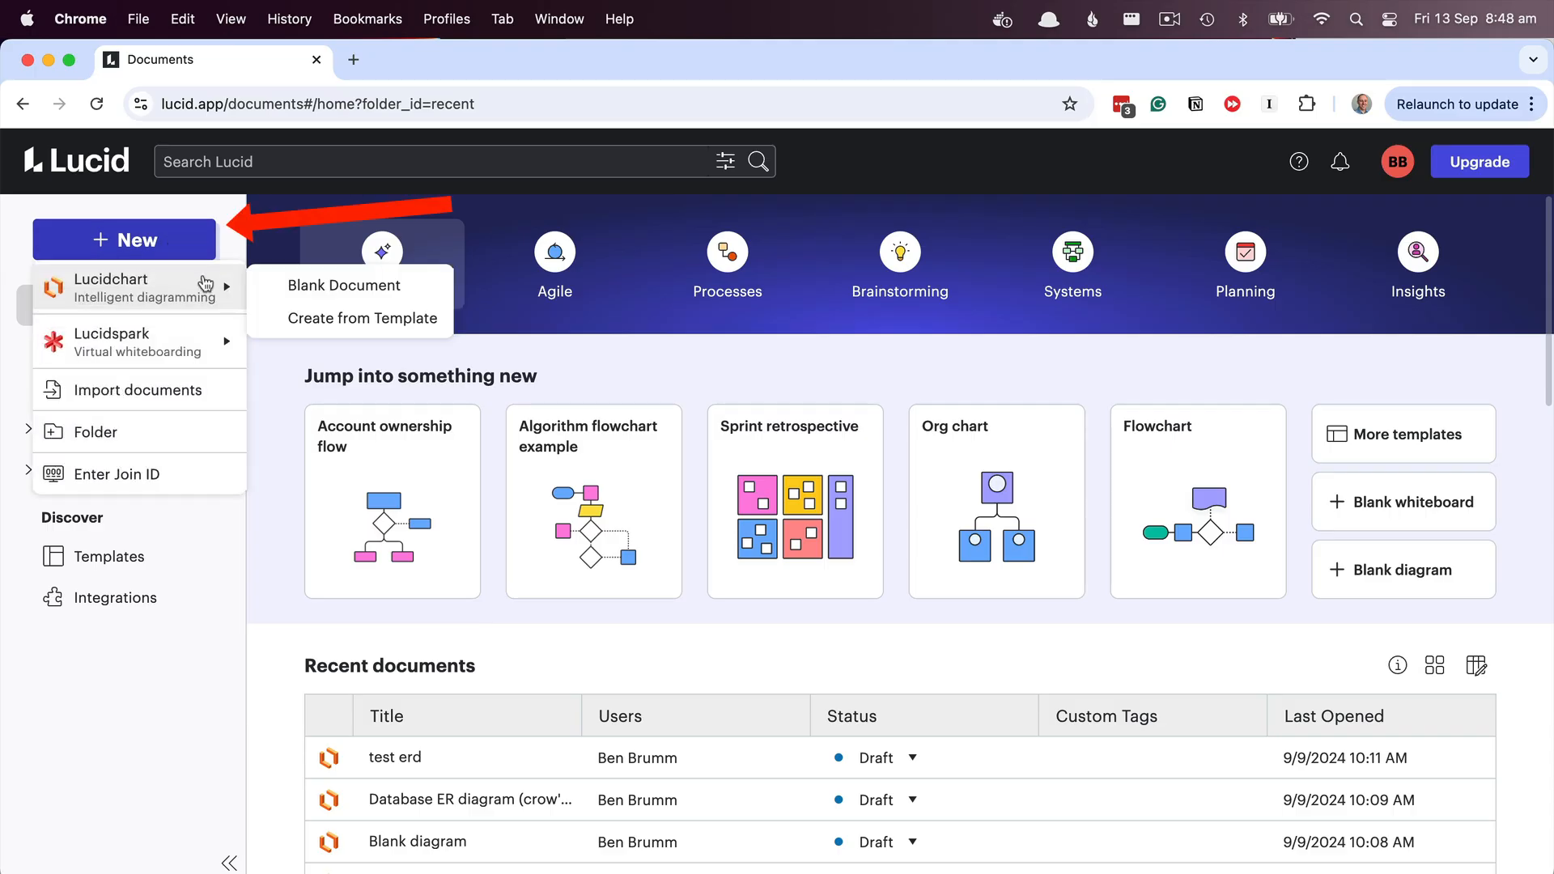
click(419, 326)
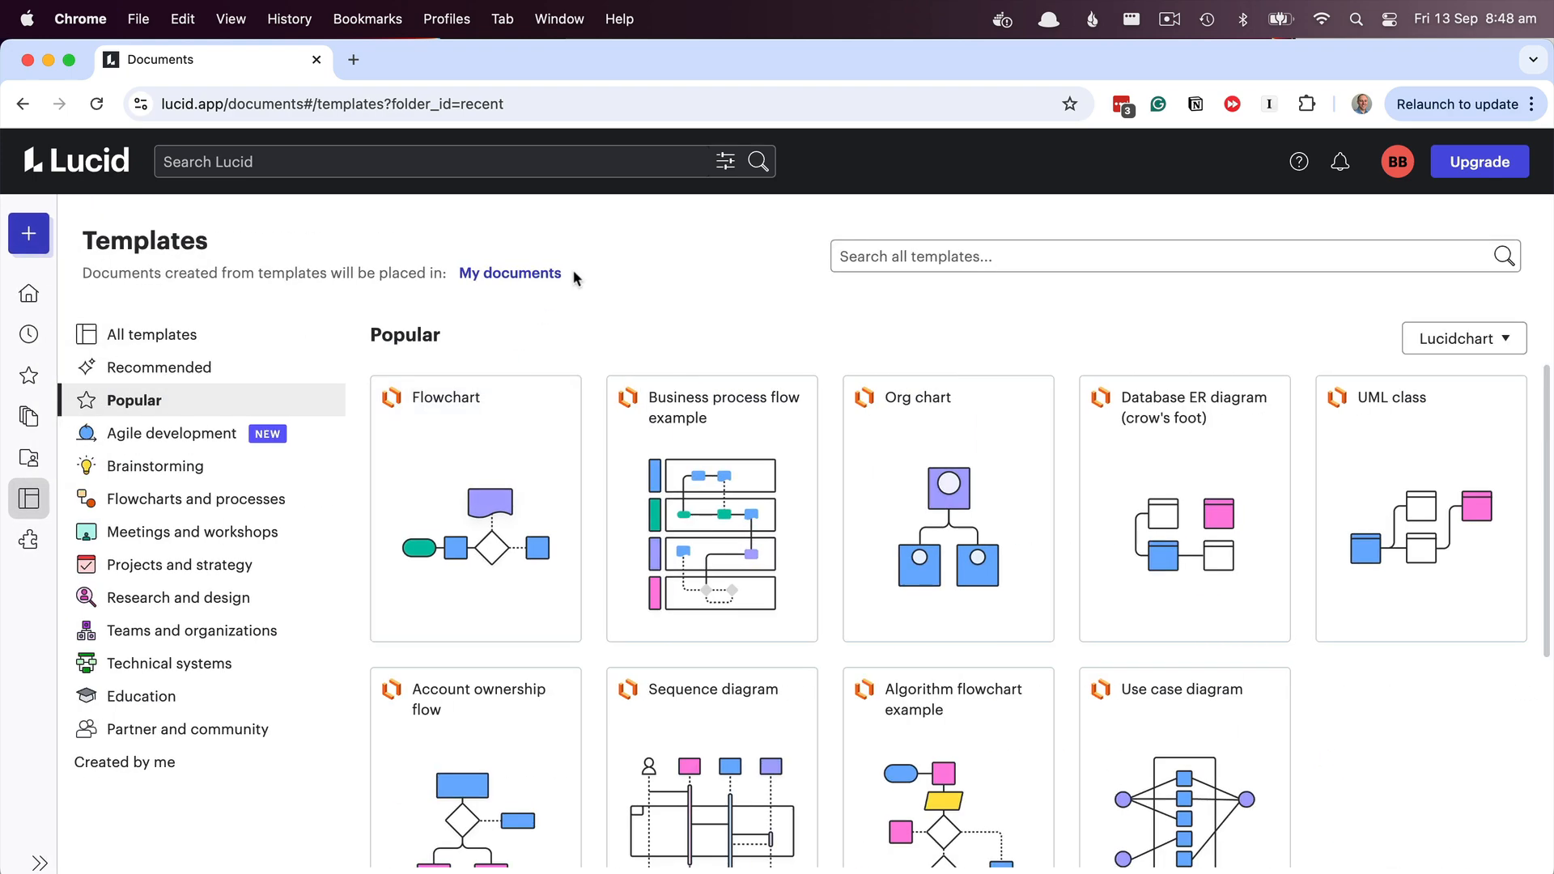
mouse_move(1194, 471)
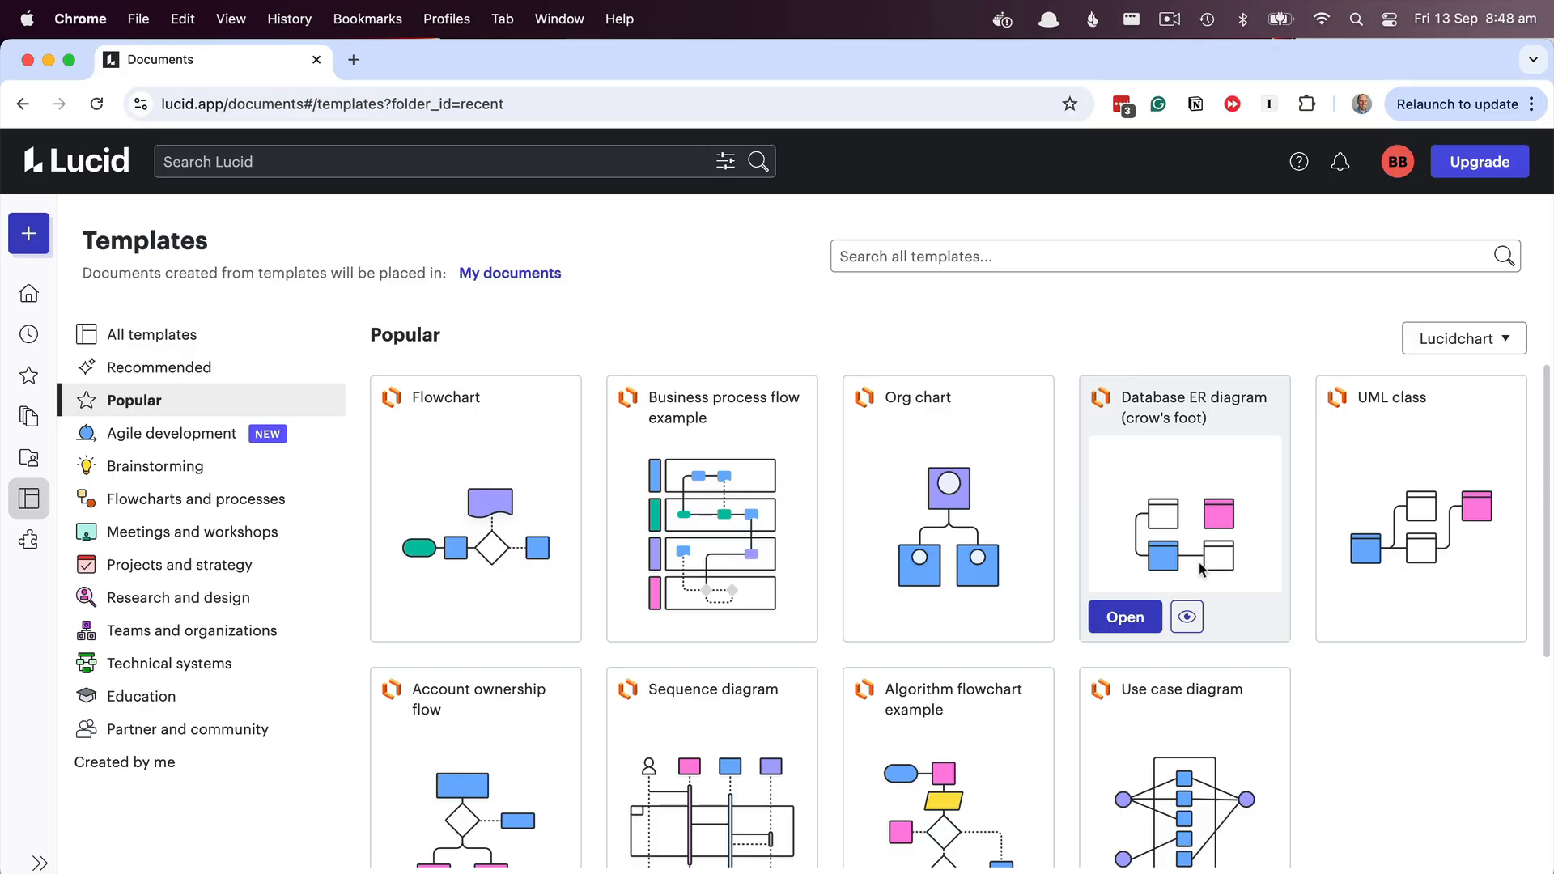
click(1139, 624)
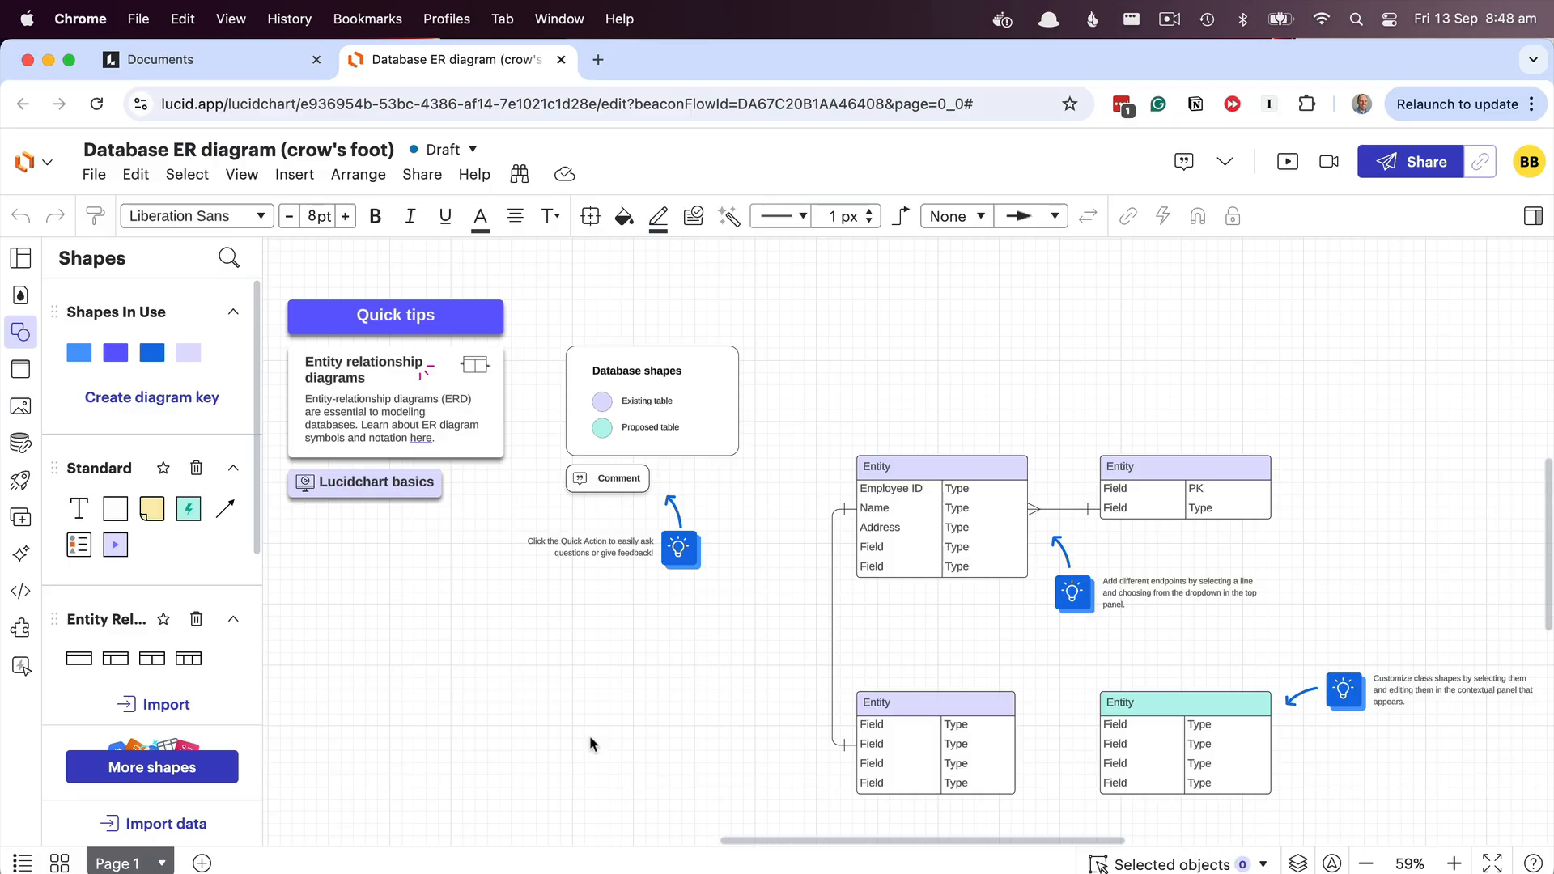
- Delete all the template's shapes from the canvas and rename the document "Our New ERD"
key(super+a)
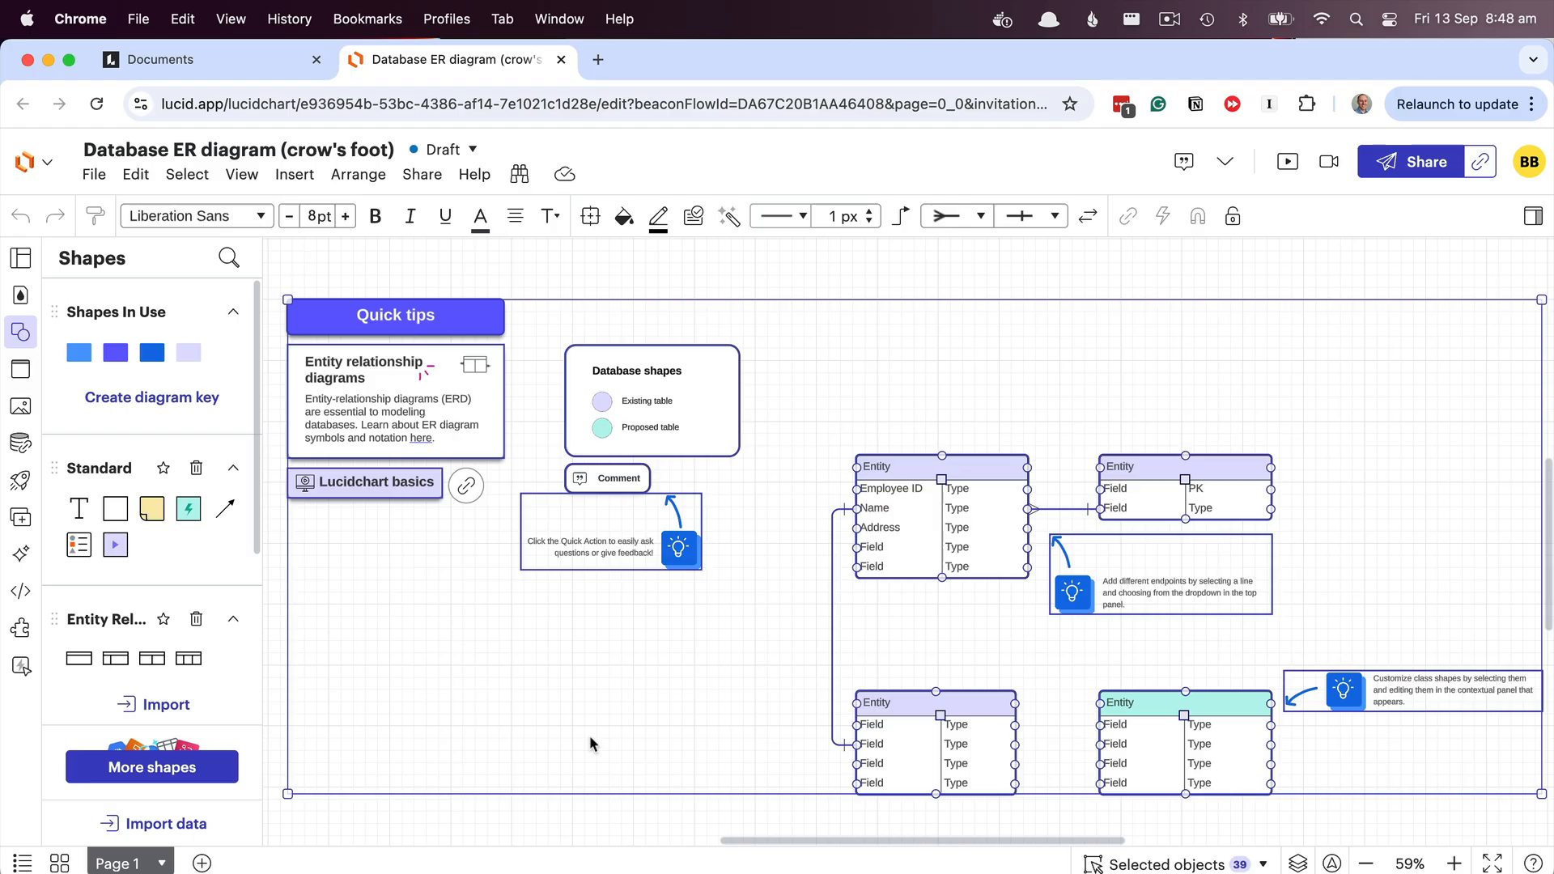
key(BackSpace)
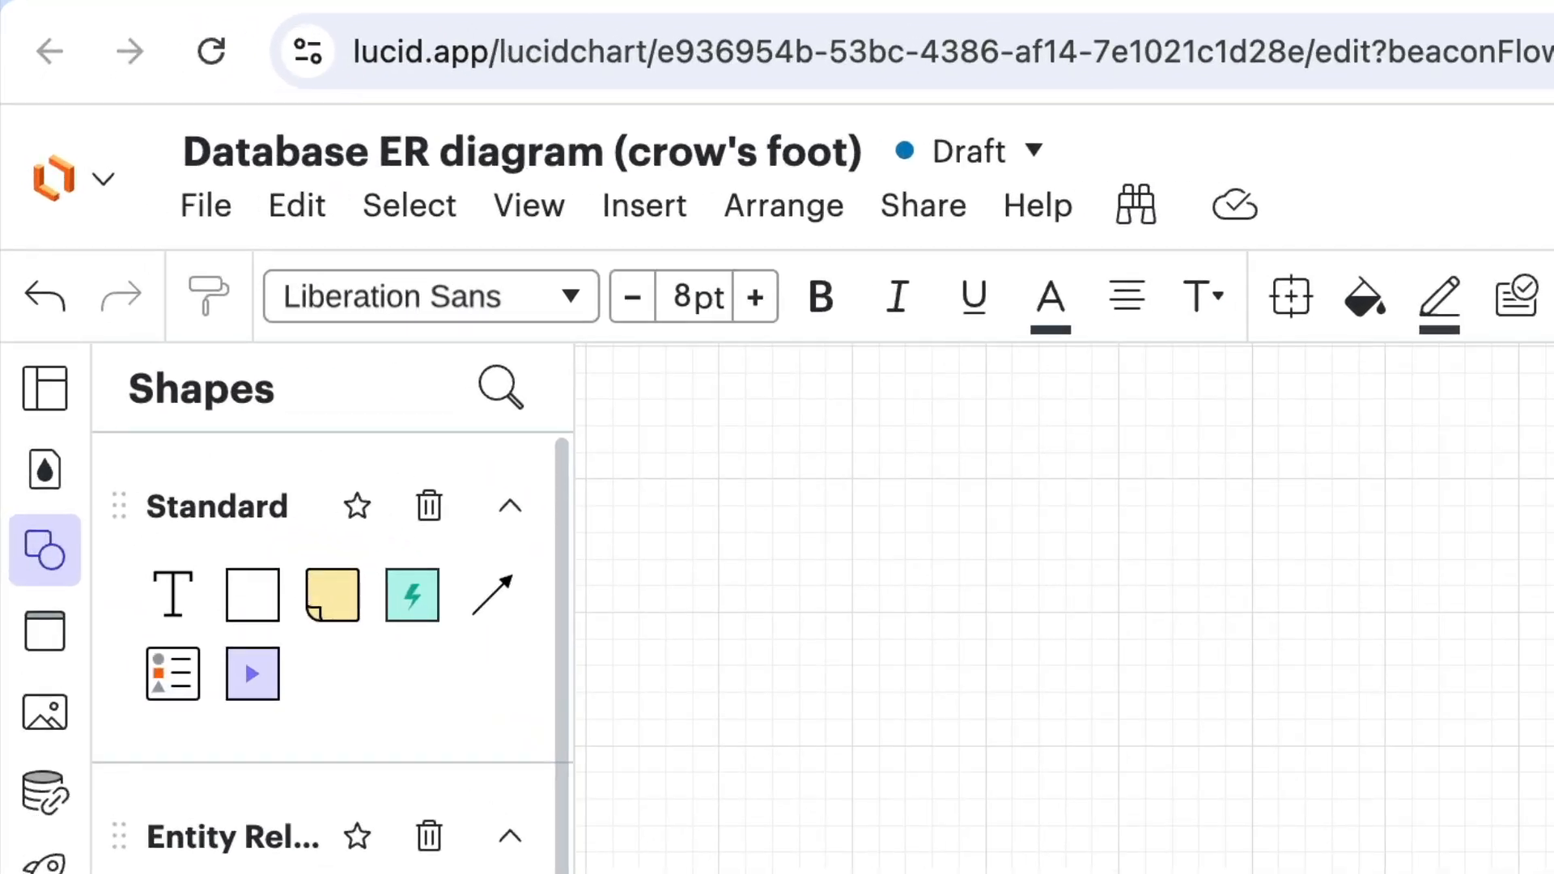
click(734, 160)
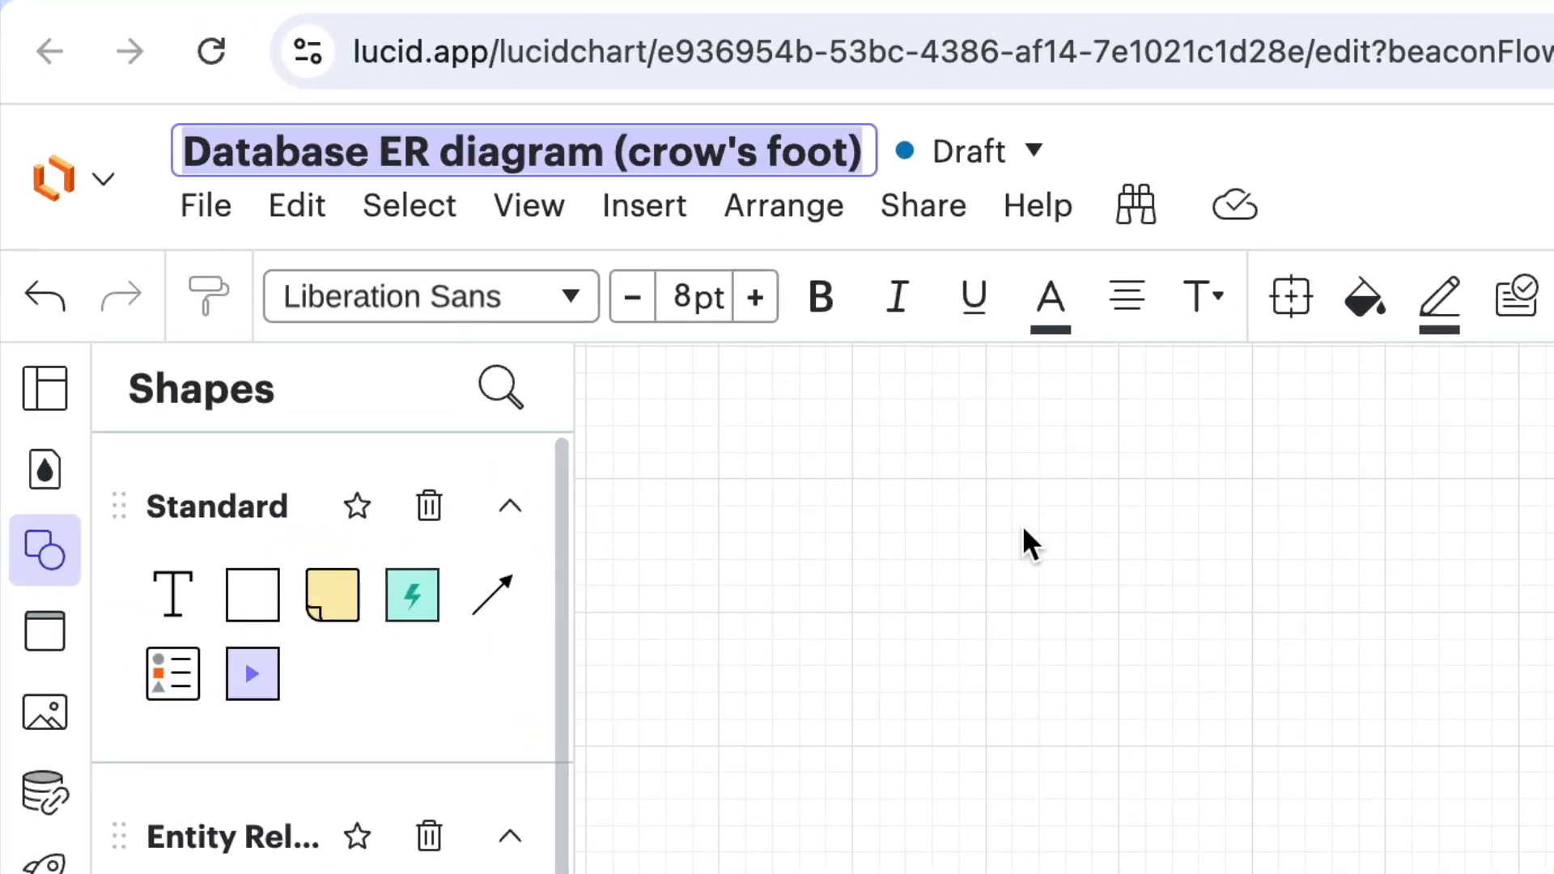
text(Our New ERD)
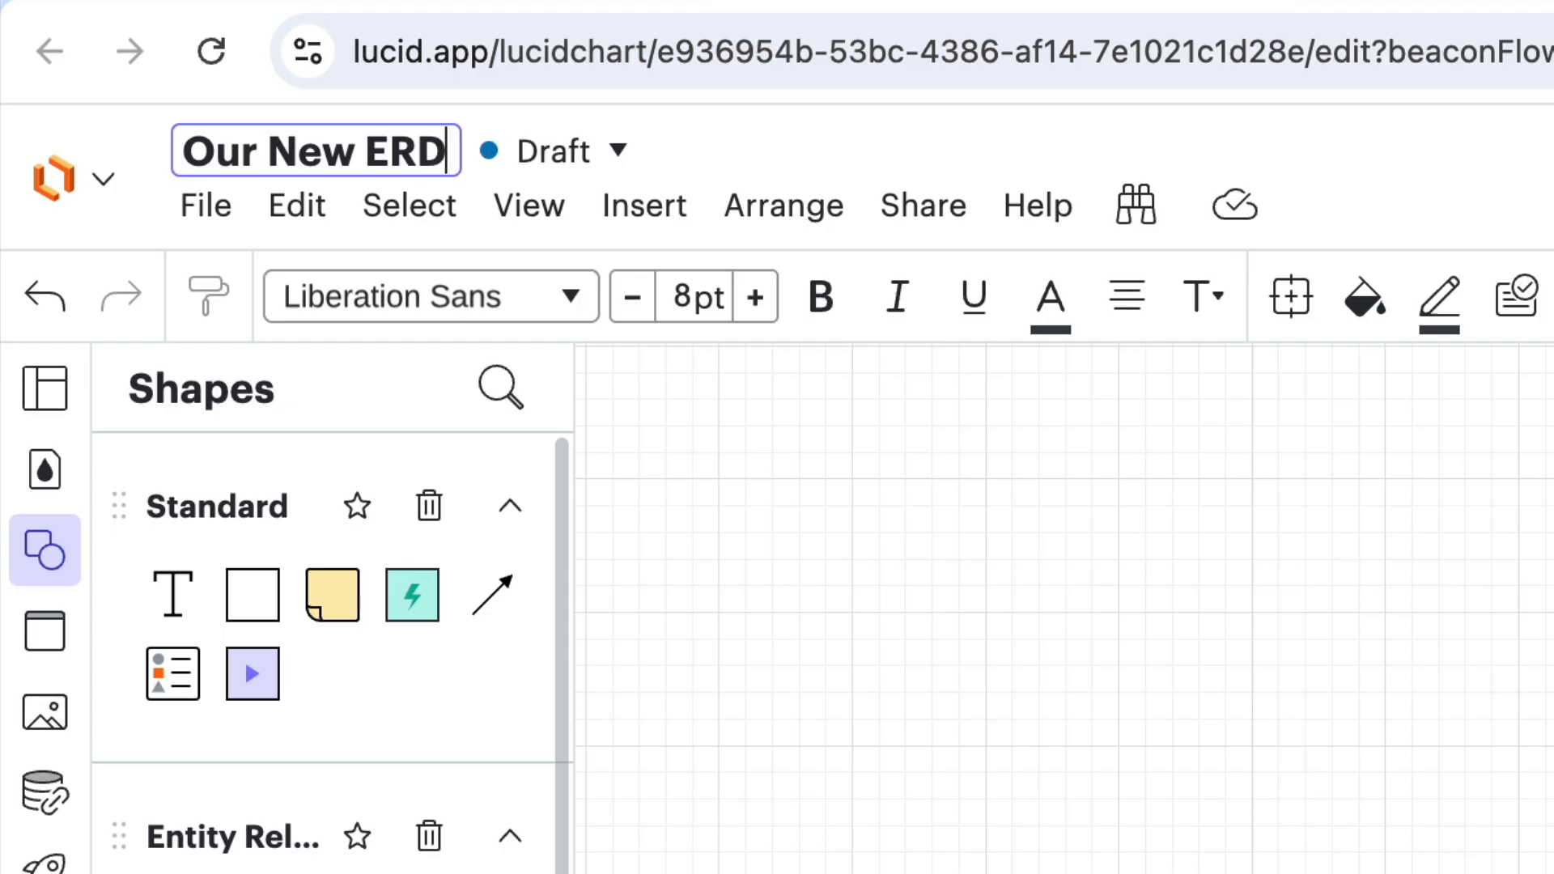
key(Return)
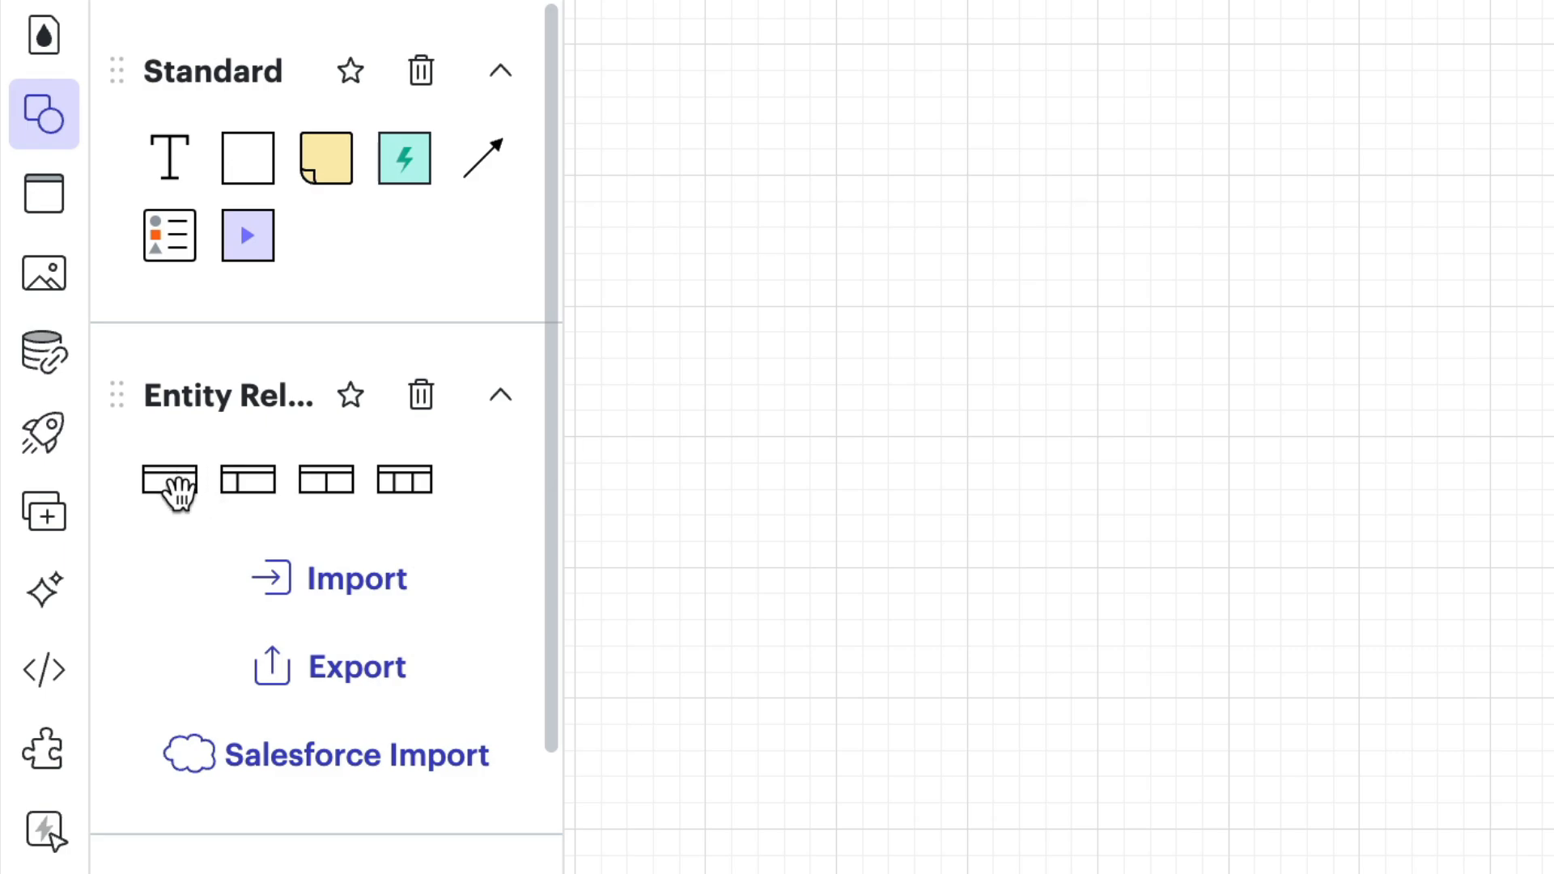
- Place a two-column entity shape with Key and Field columns on the empty canvas
mouse_move(177, 486)
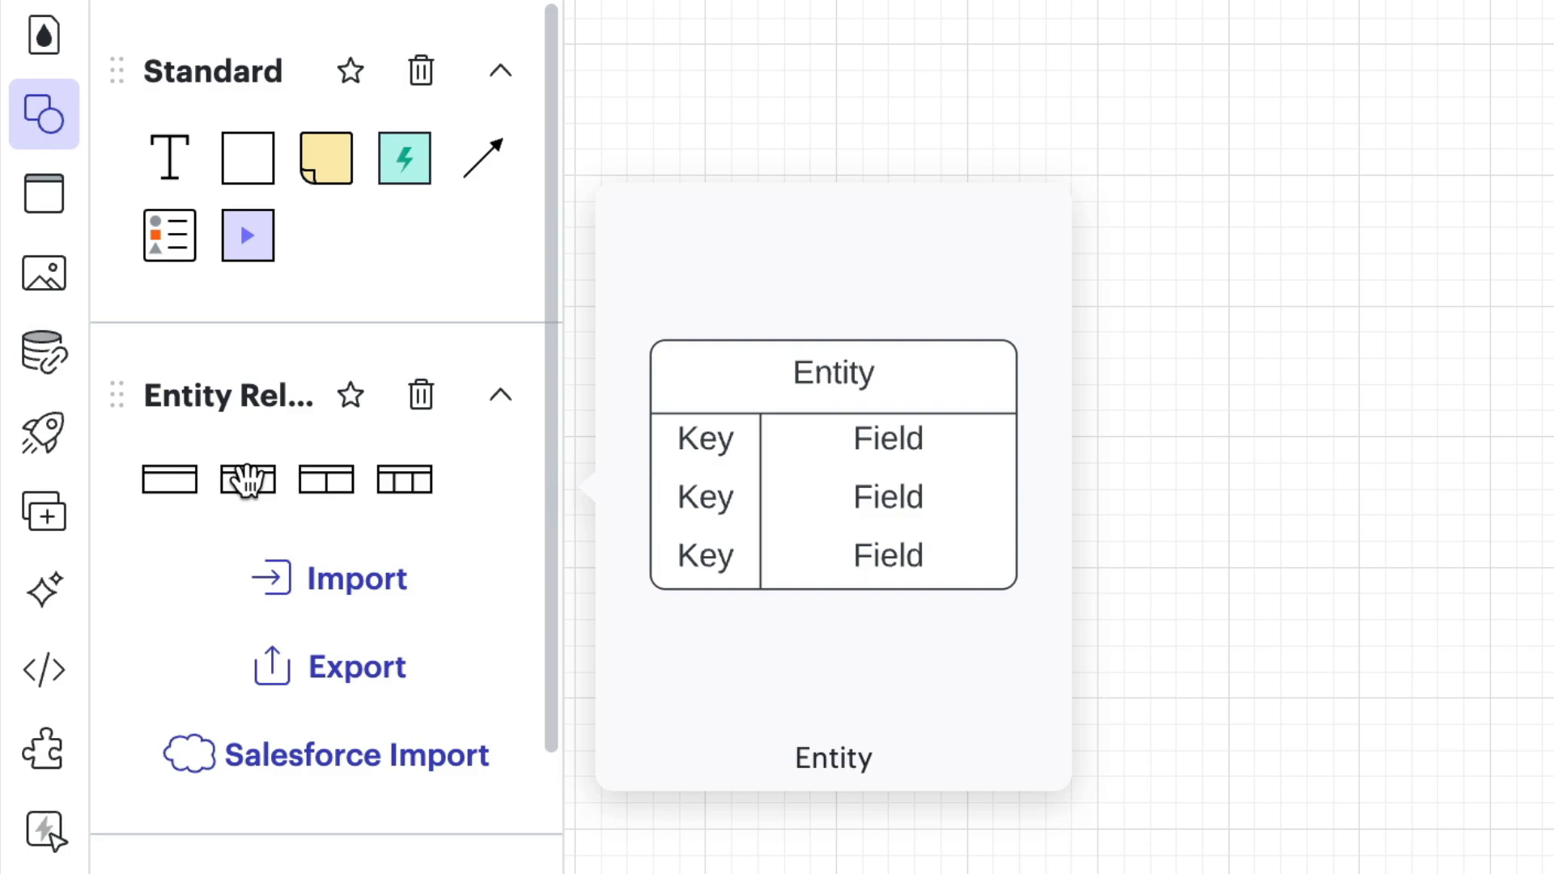
drag(247, 480, 1166, 485)
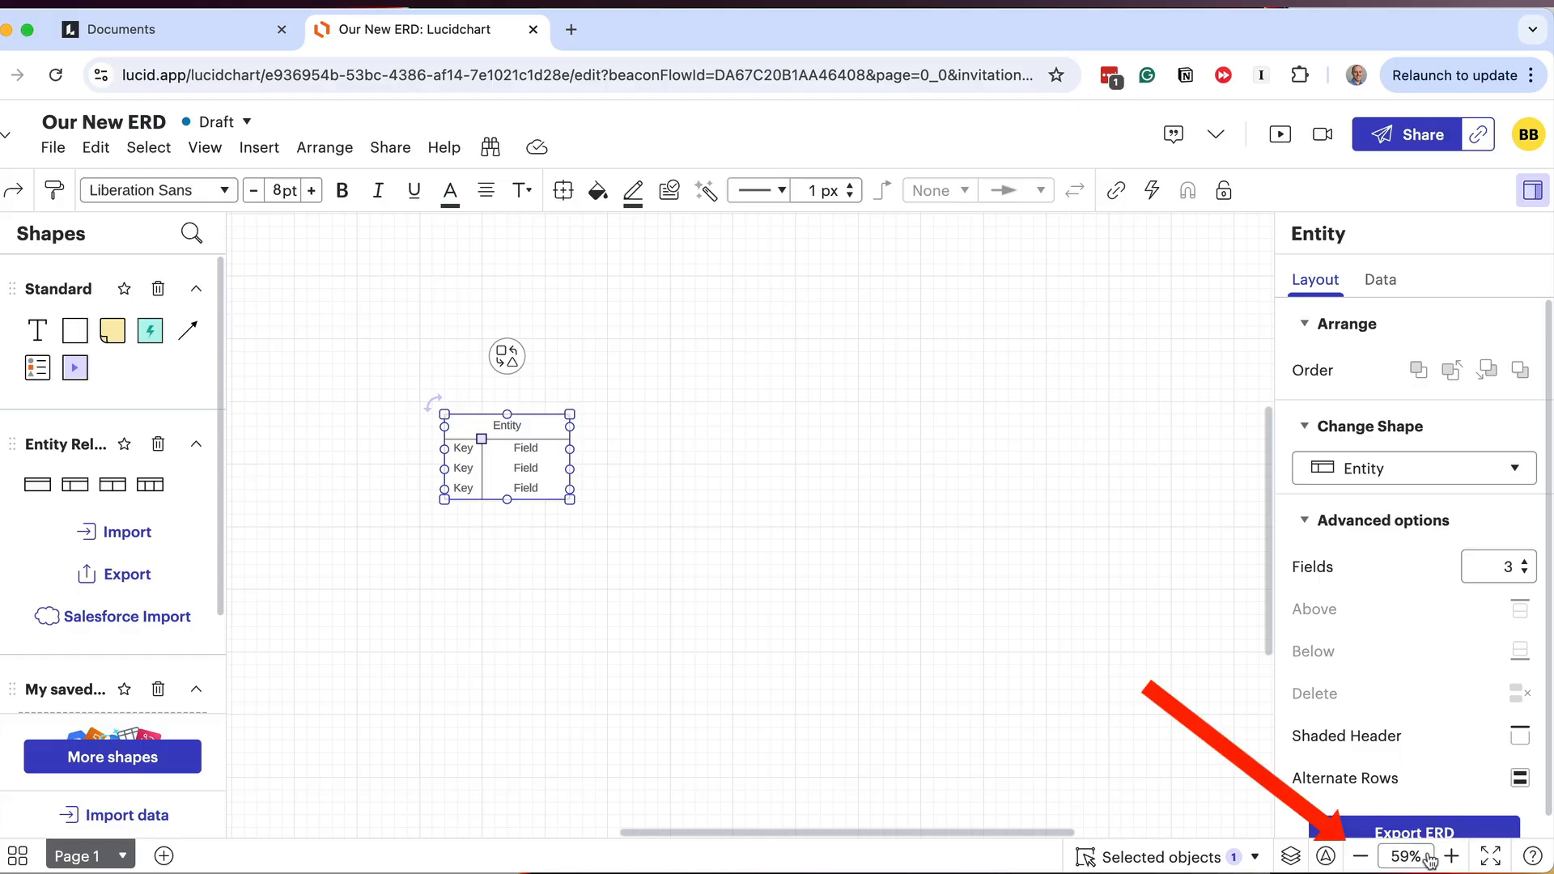
click(1453, 860)
click(1452, 857)
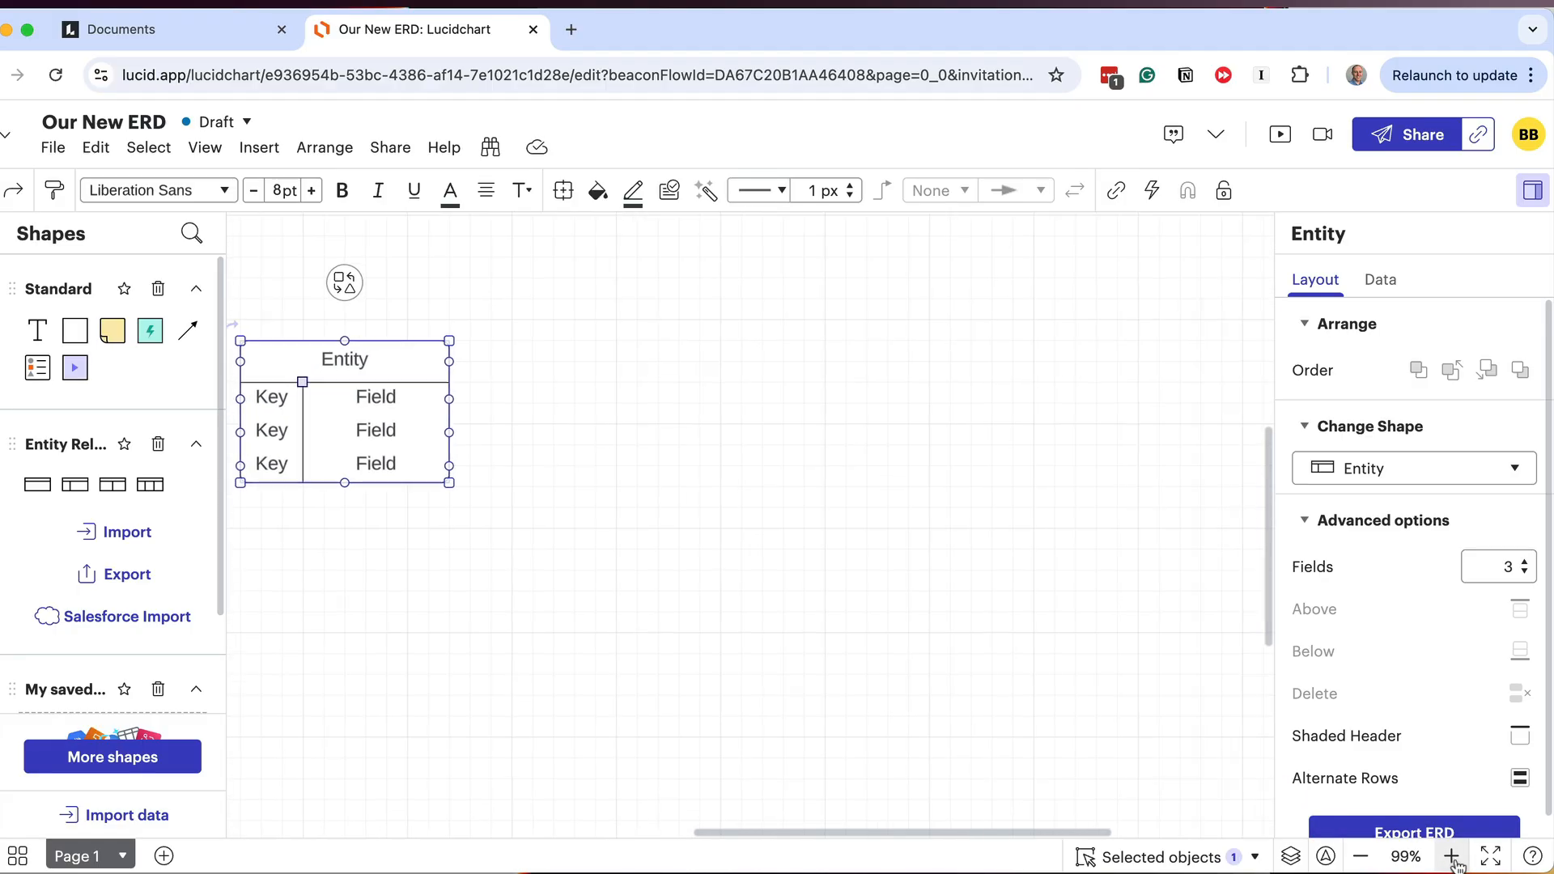
drag(919, 833, 844, 825)
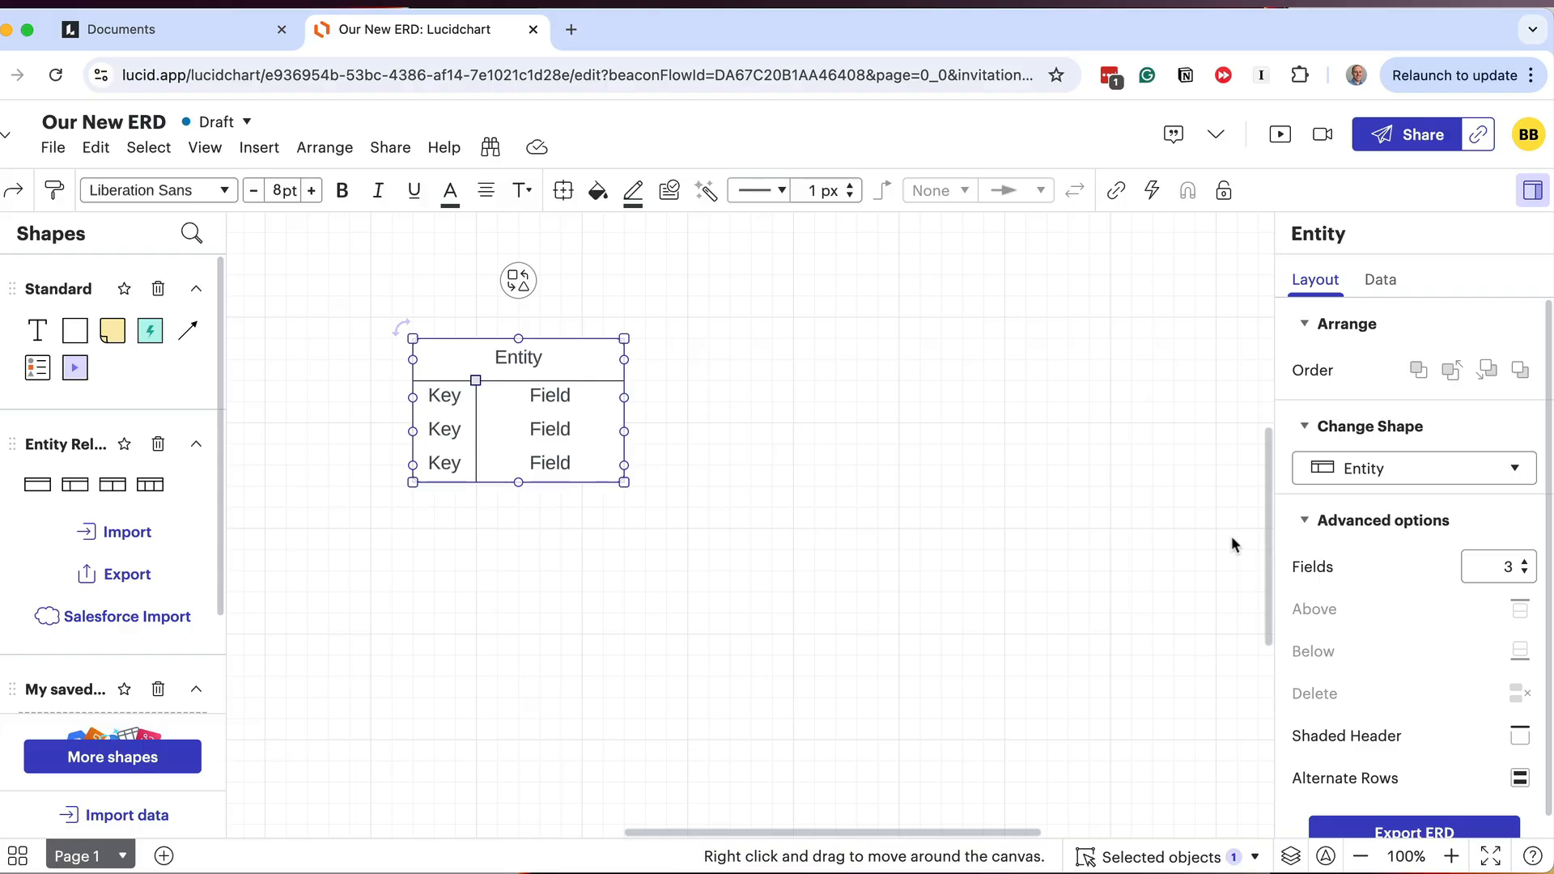
click(1512, 474)
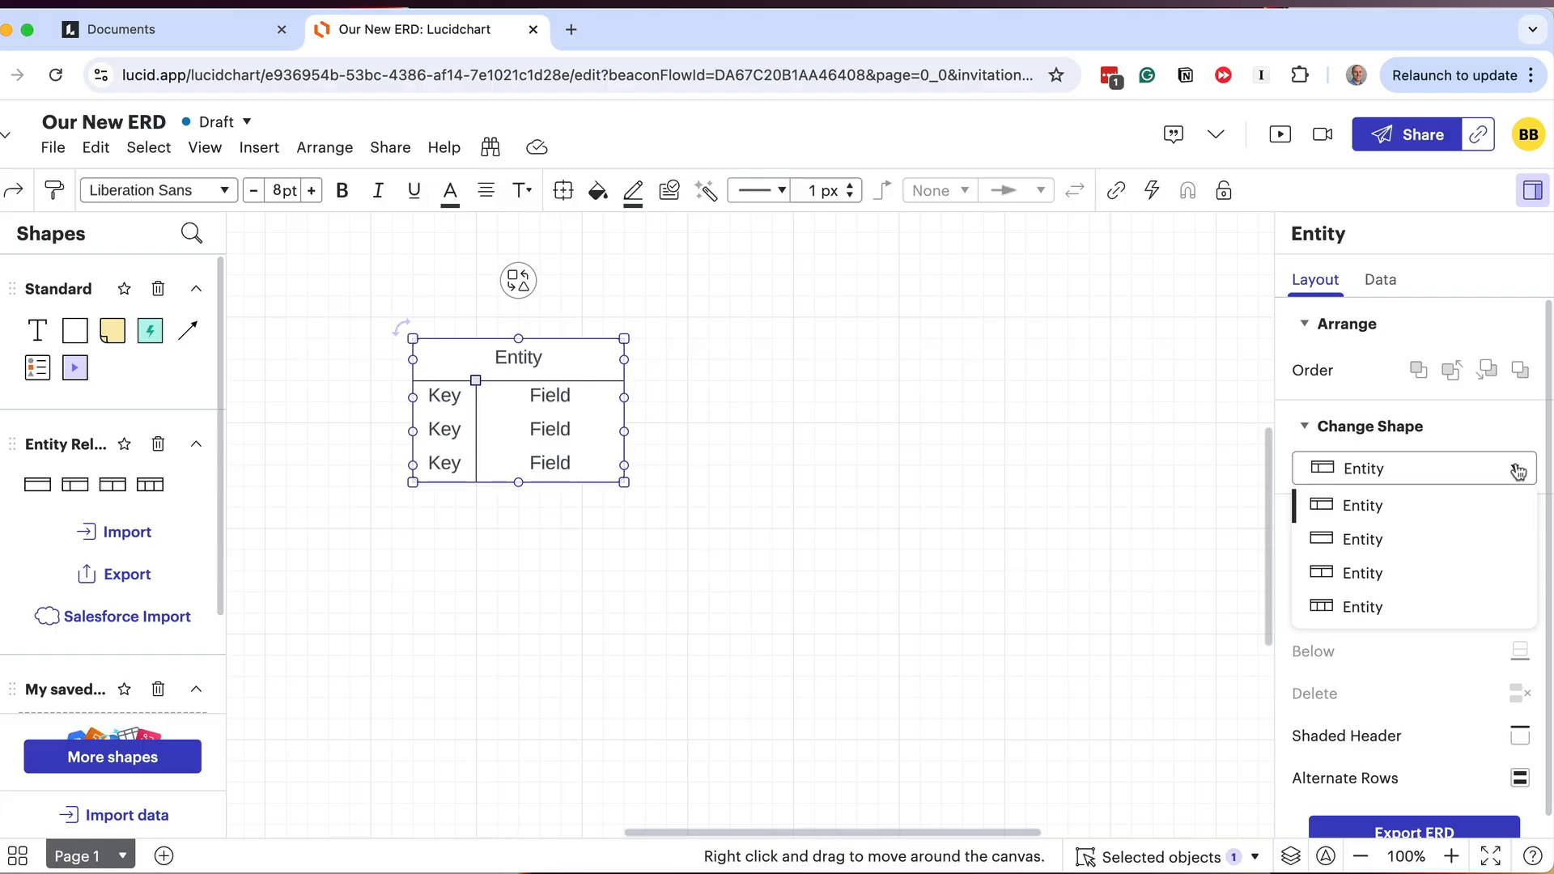
click(1515, 470)
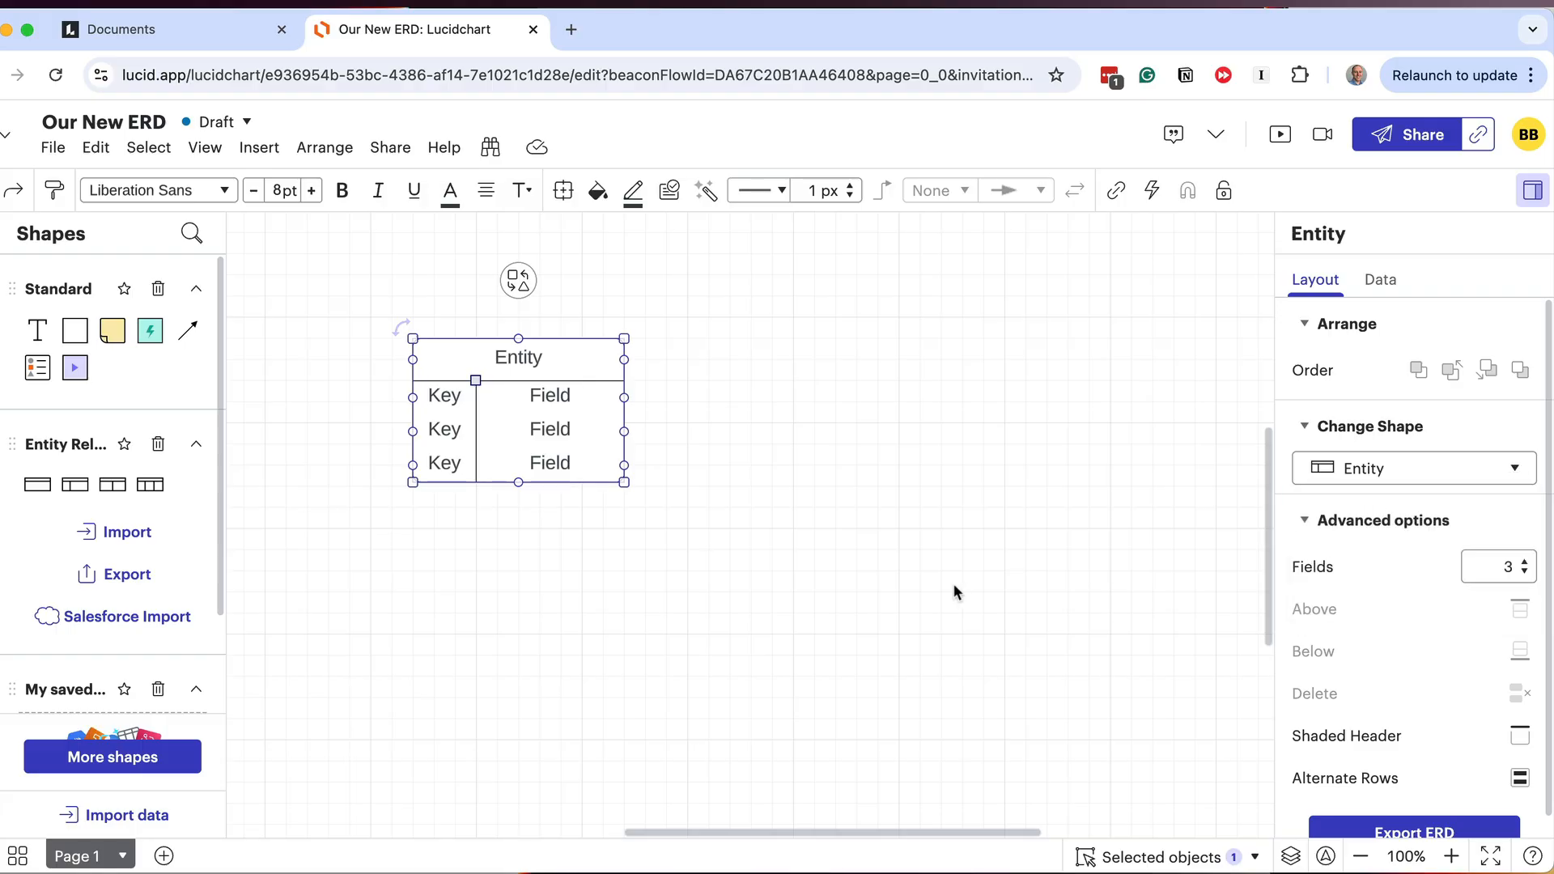
key(Escape)
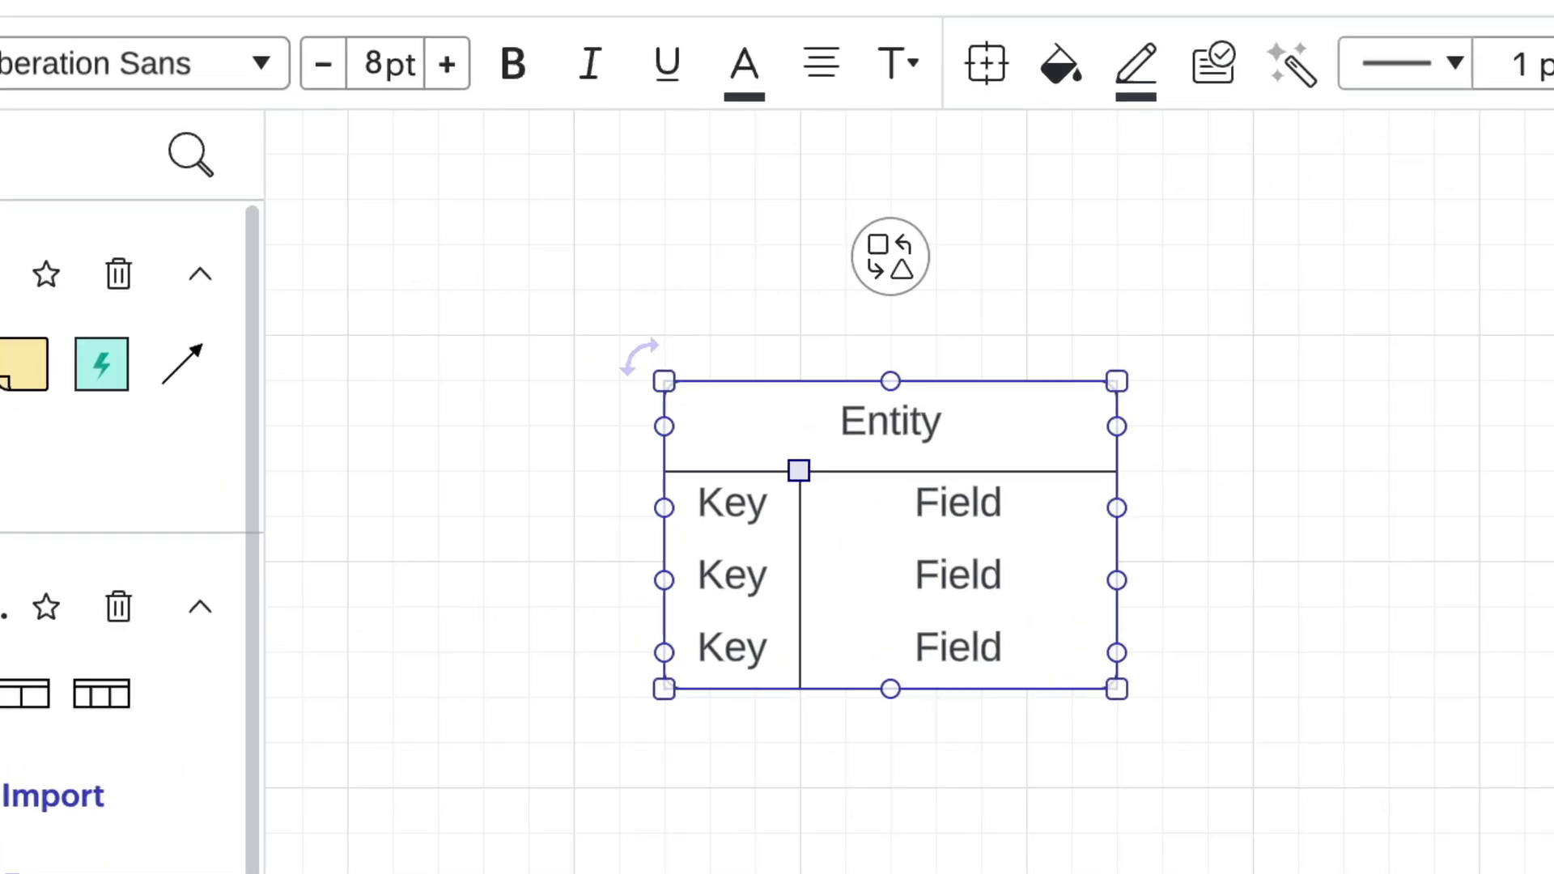
- Name the entity "product" and fill its first row with the key "PK" and the field "product_id"
double_click(934, 419)
text(product)
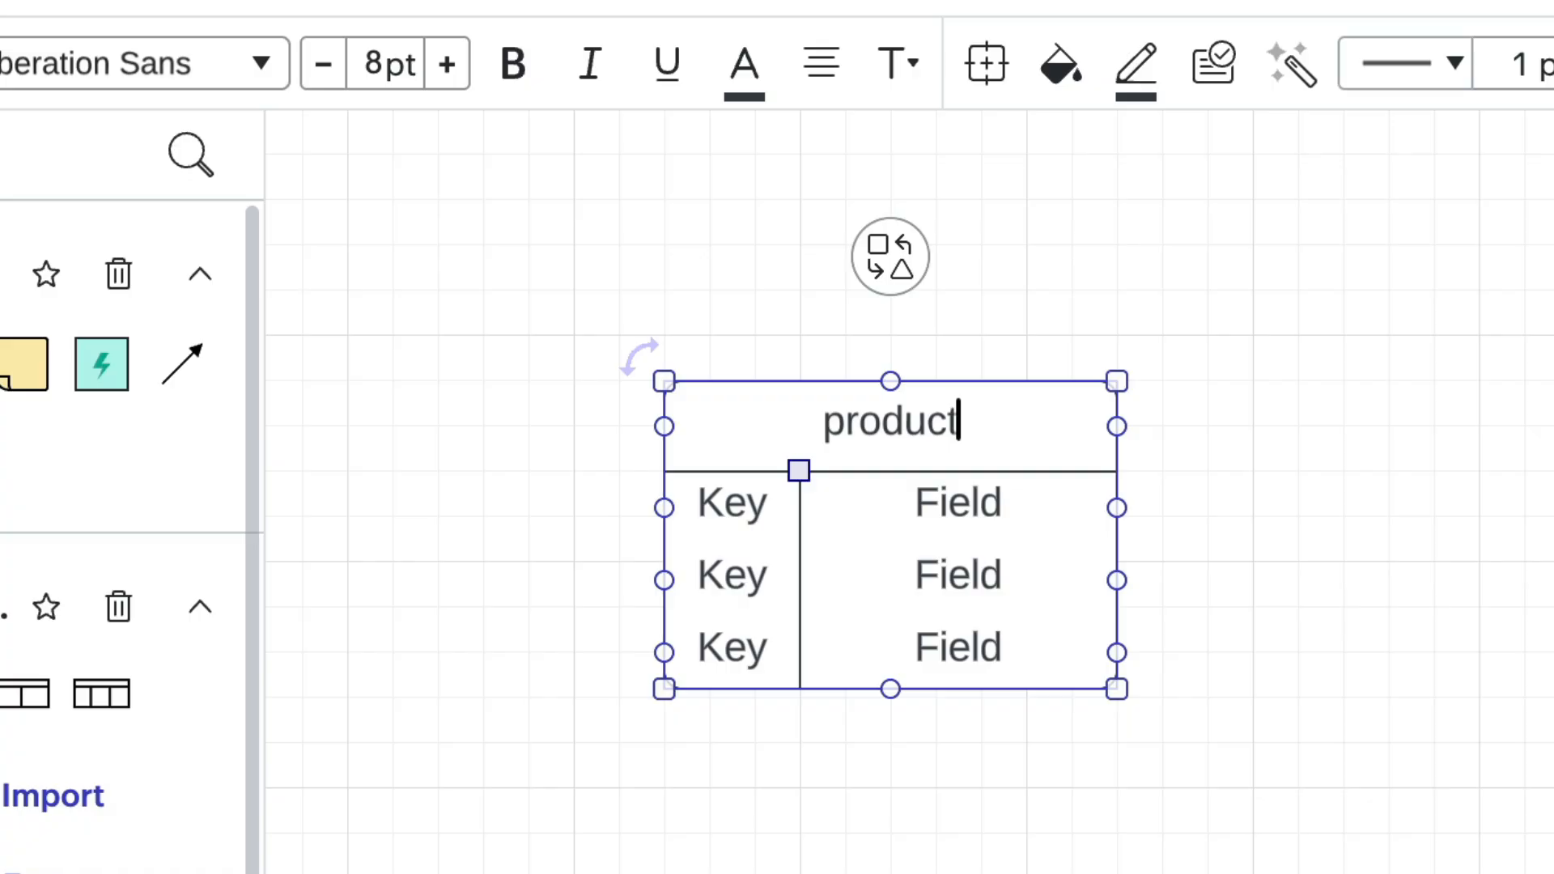
key(Tab)
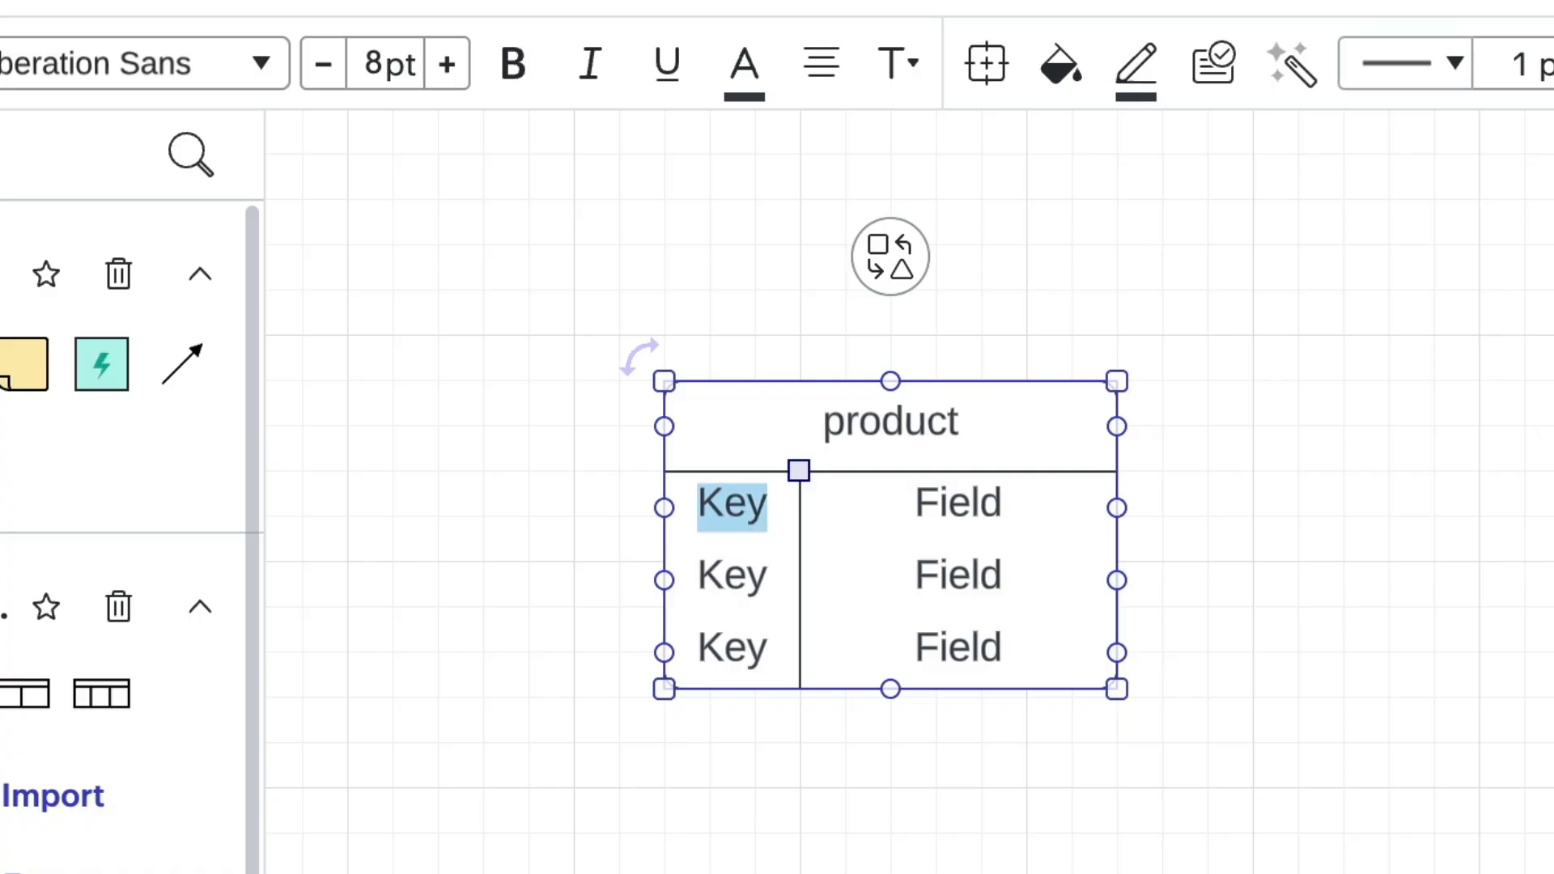
text(PK)
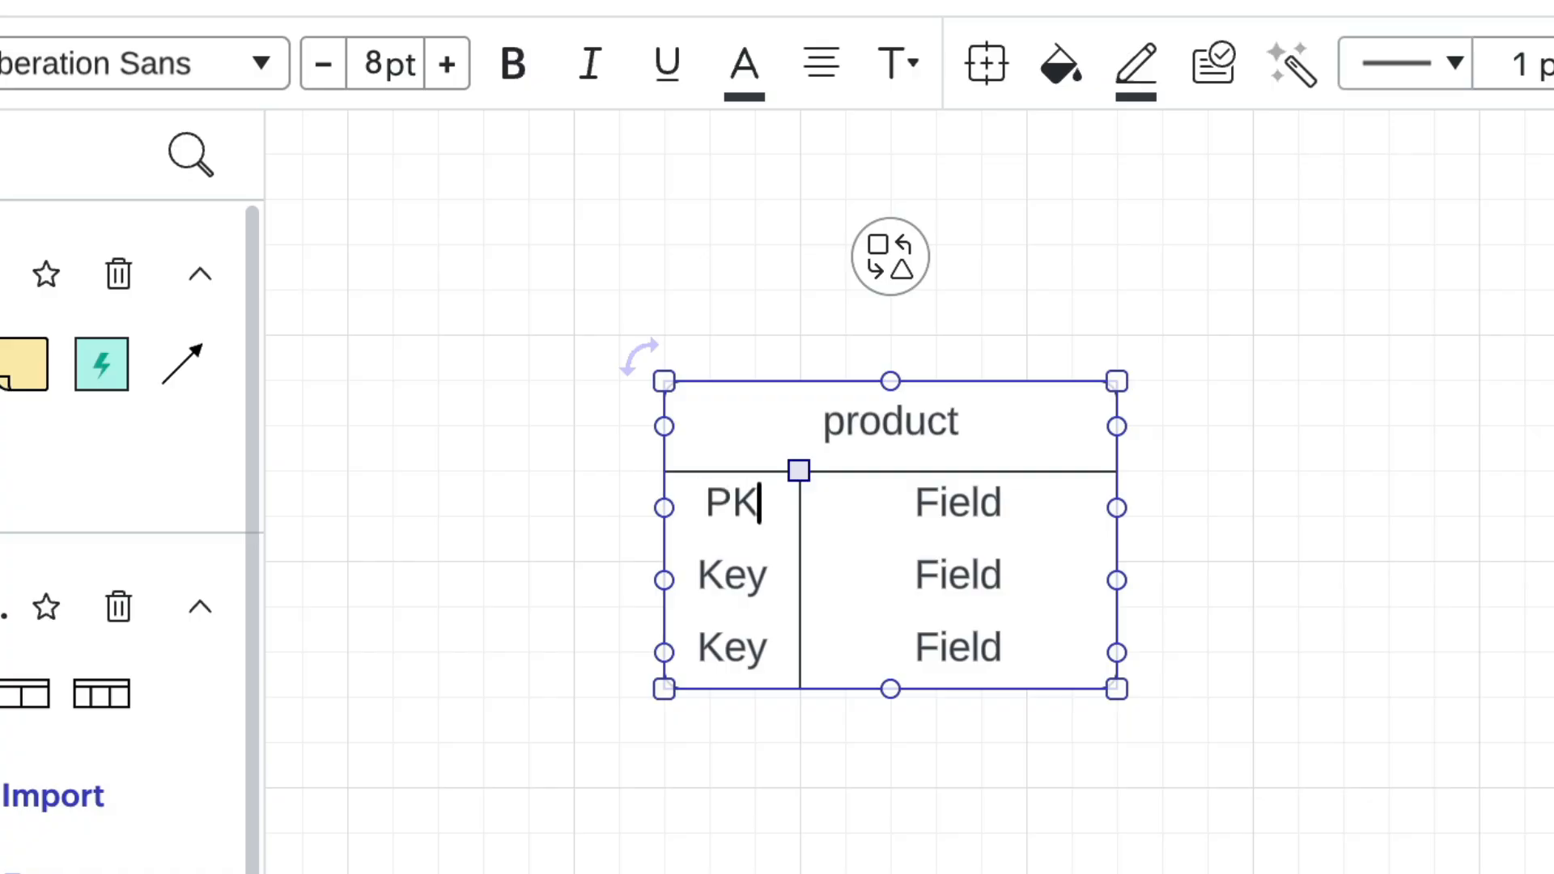
key(Tab)
text(product_id)
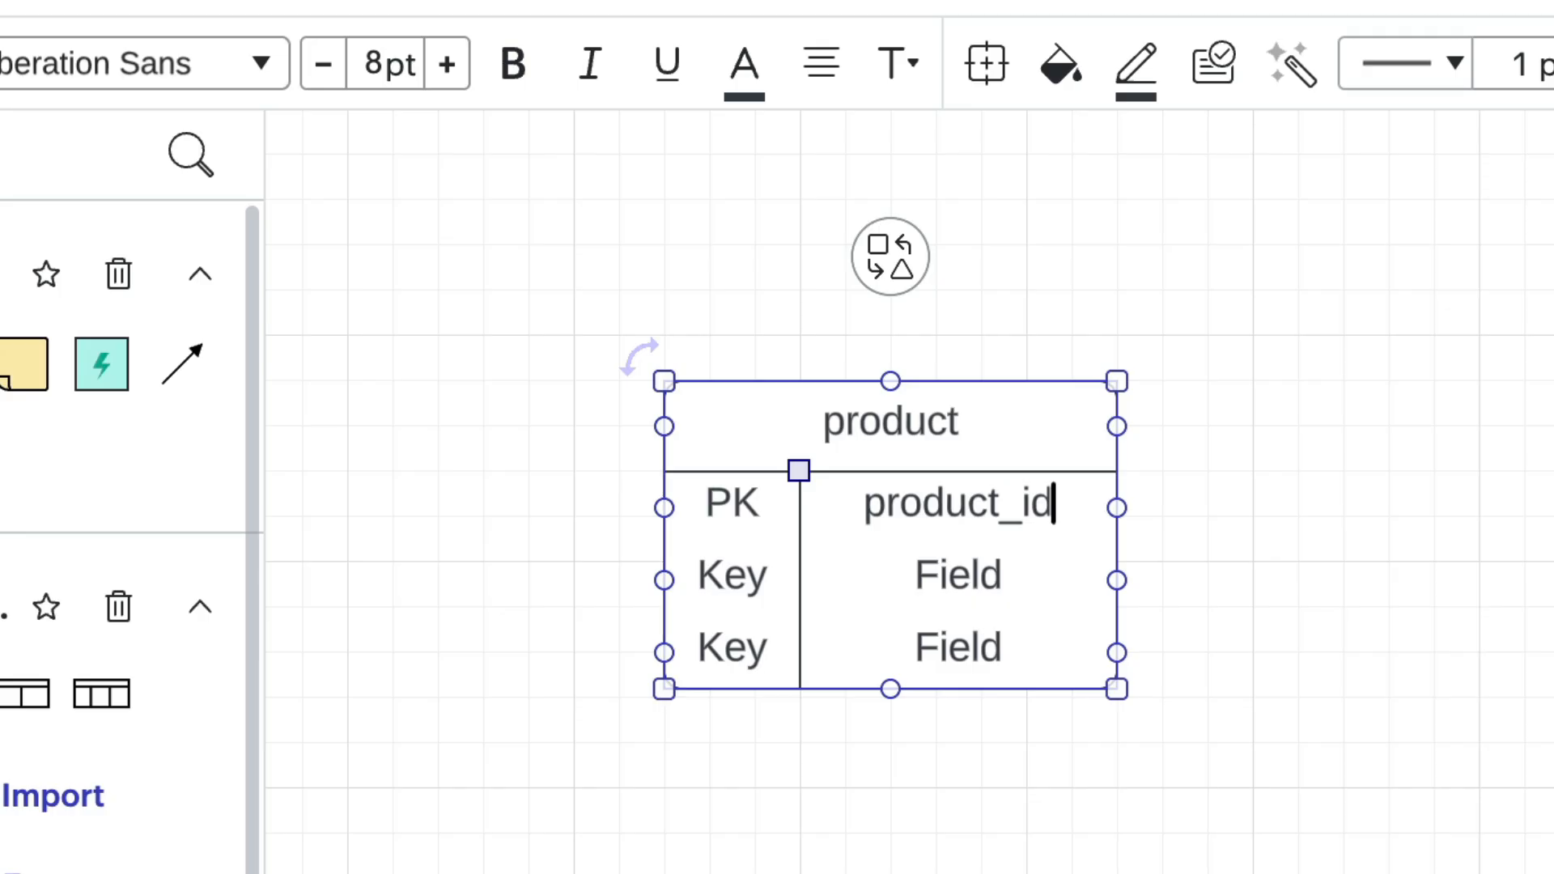
- Clear the key cells of the second and third rows and name their fields "product_name" and "created_datetime"
key(Tab)
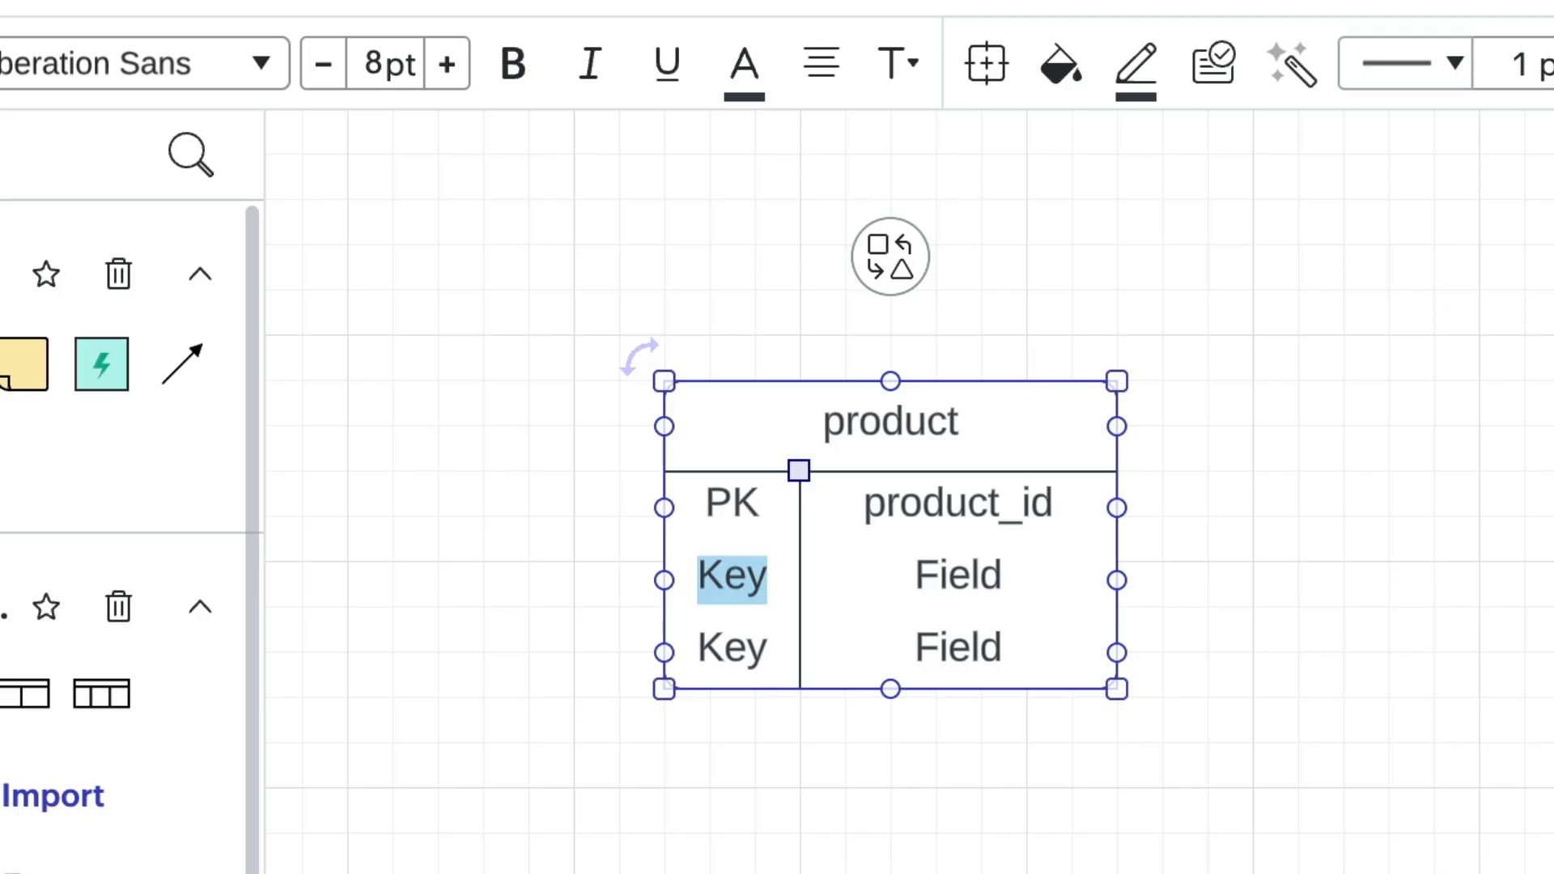
key(BackSpace)
key(Tab)
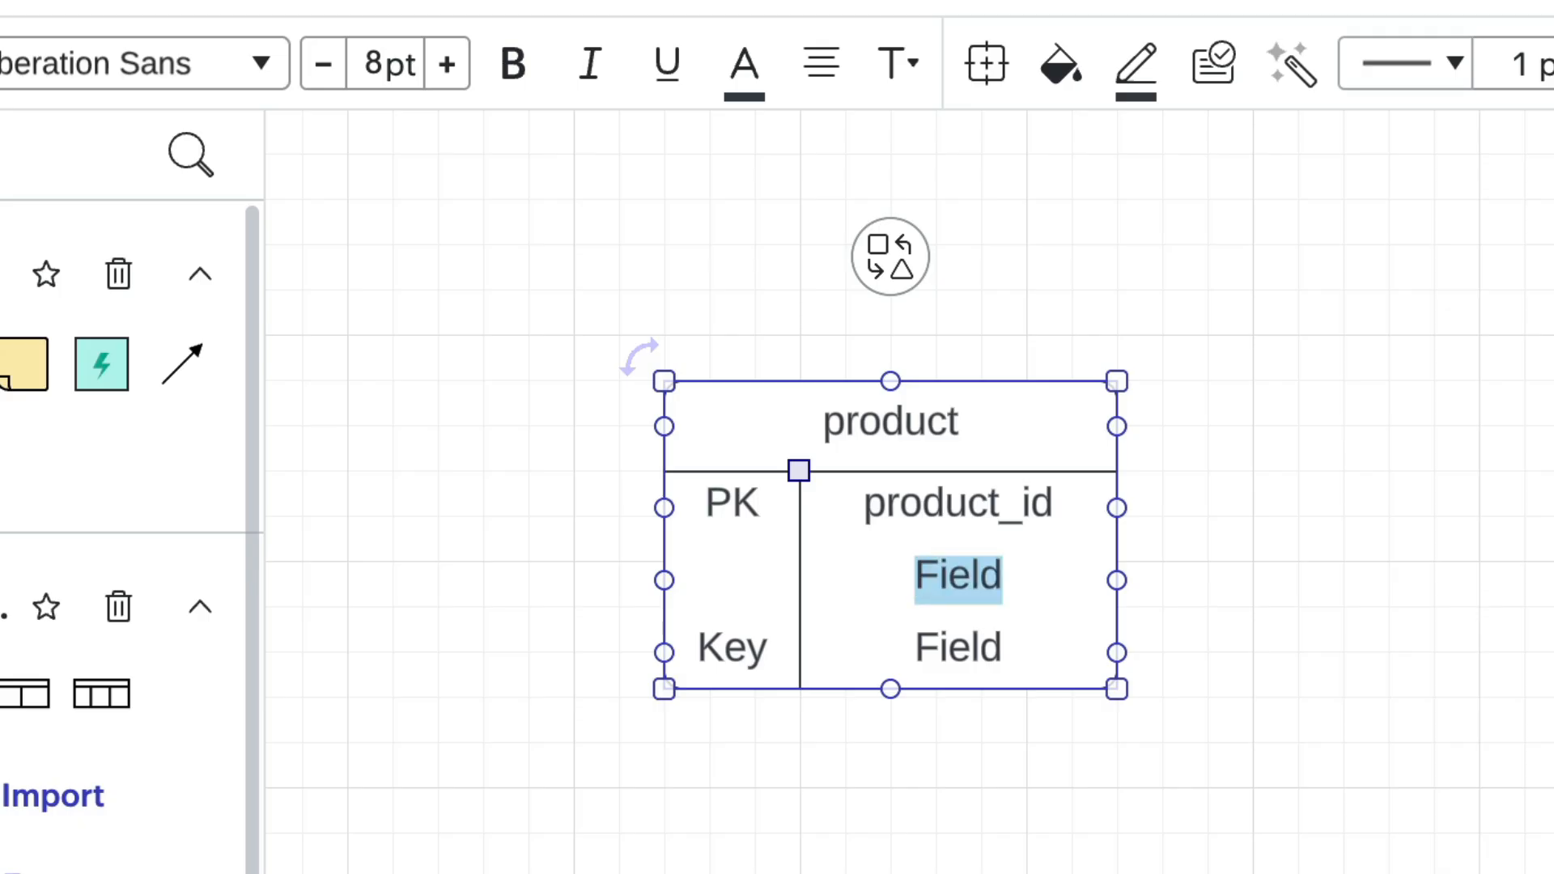
text(product_name)
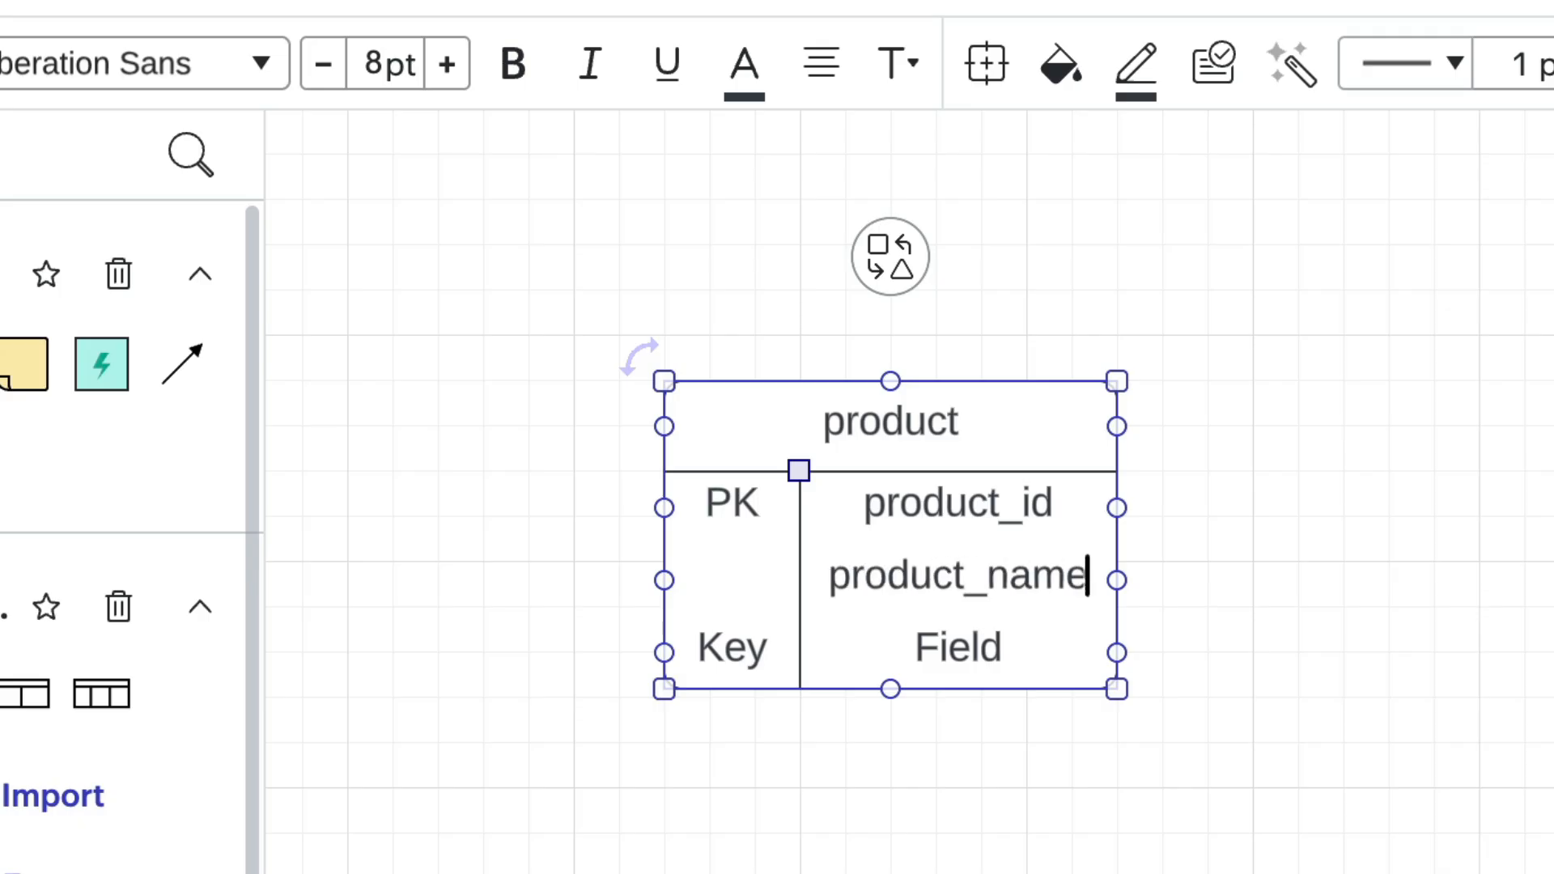
key(Tab)
key(BackSpace)
key(Tab)
text(c)
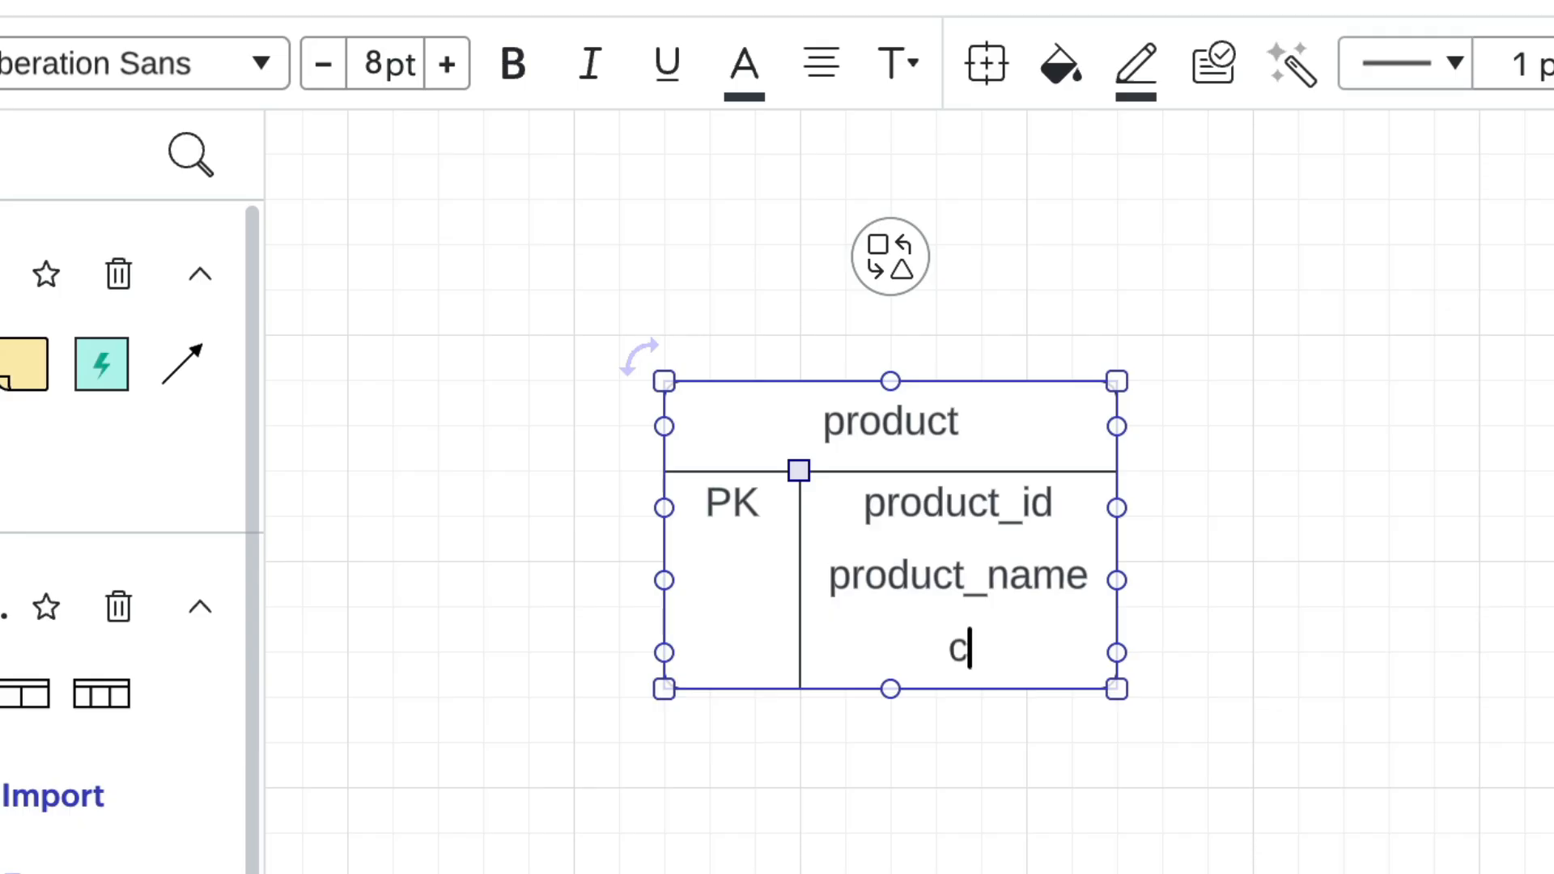
text(reated_d)
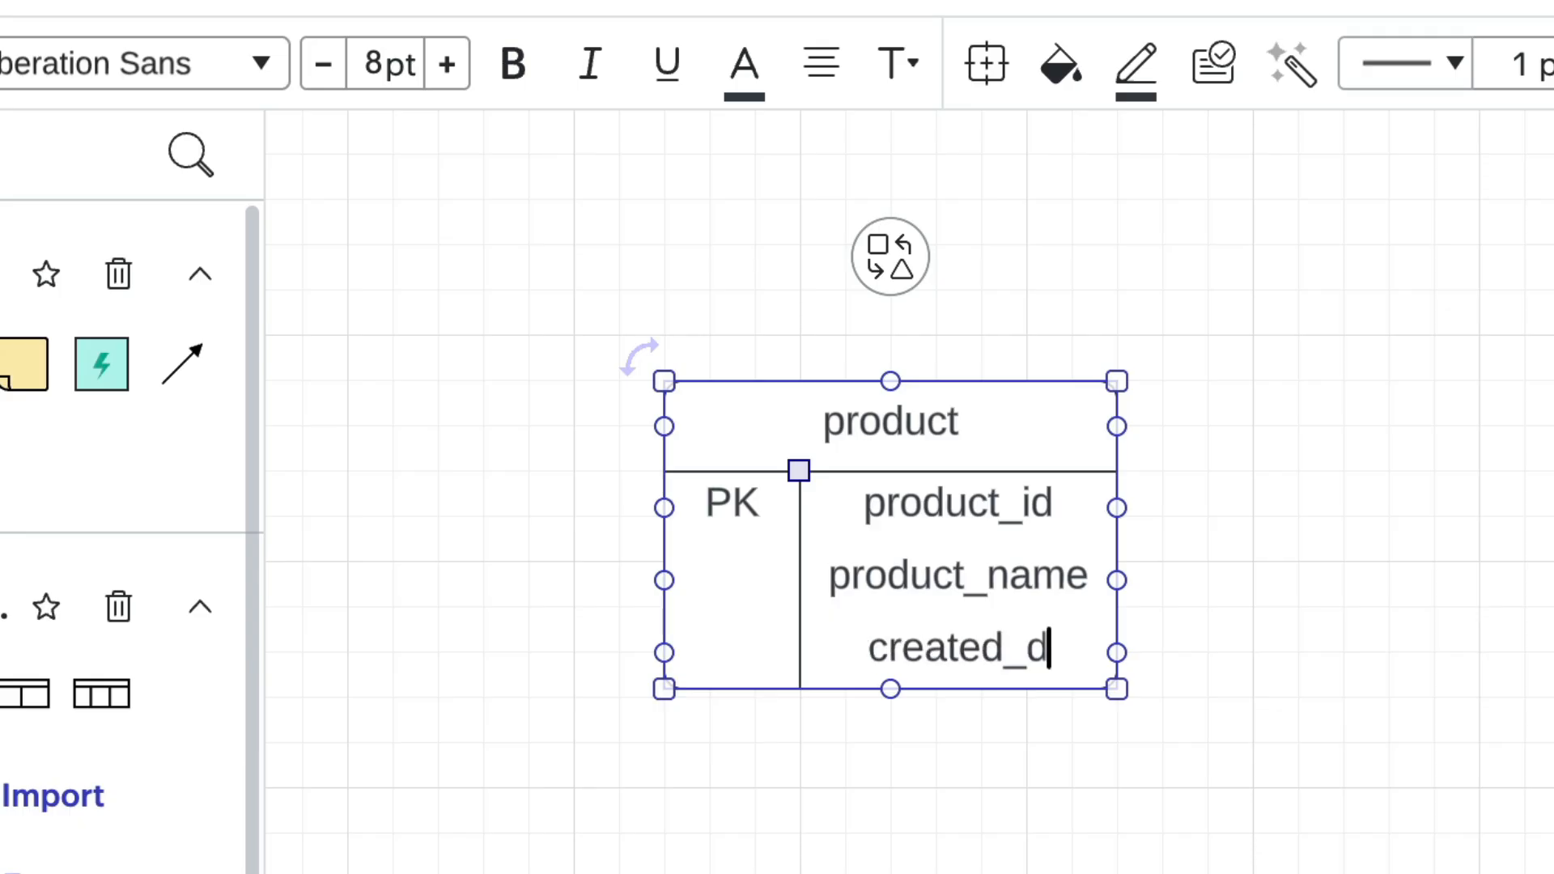
text(atetime)
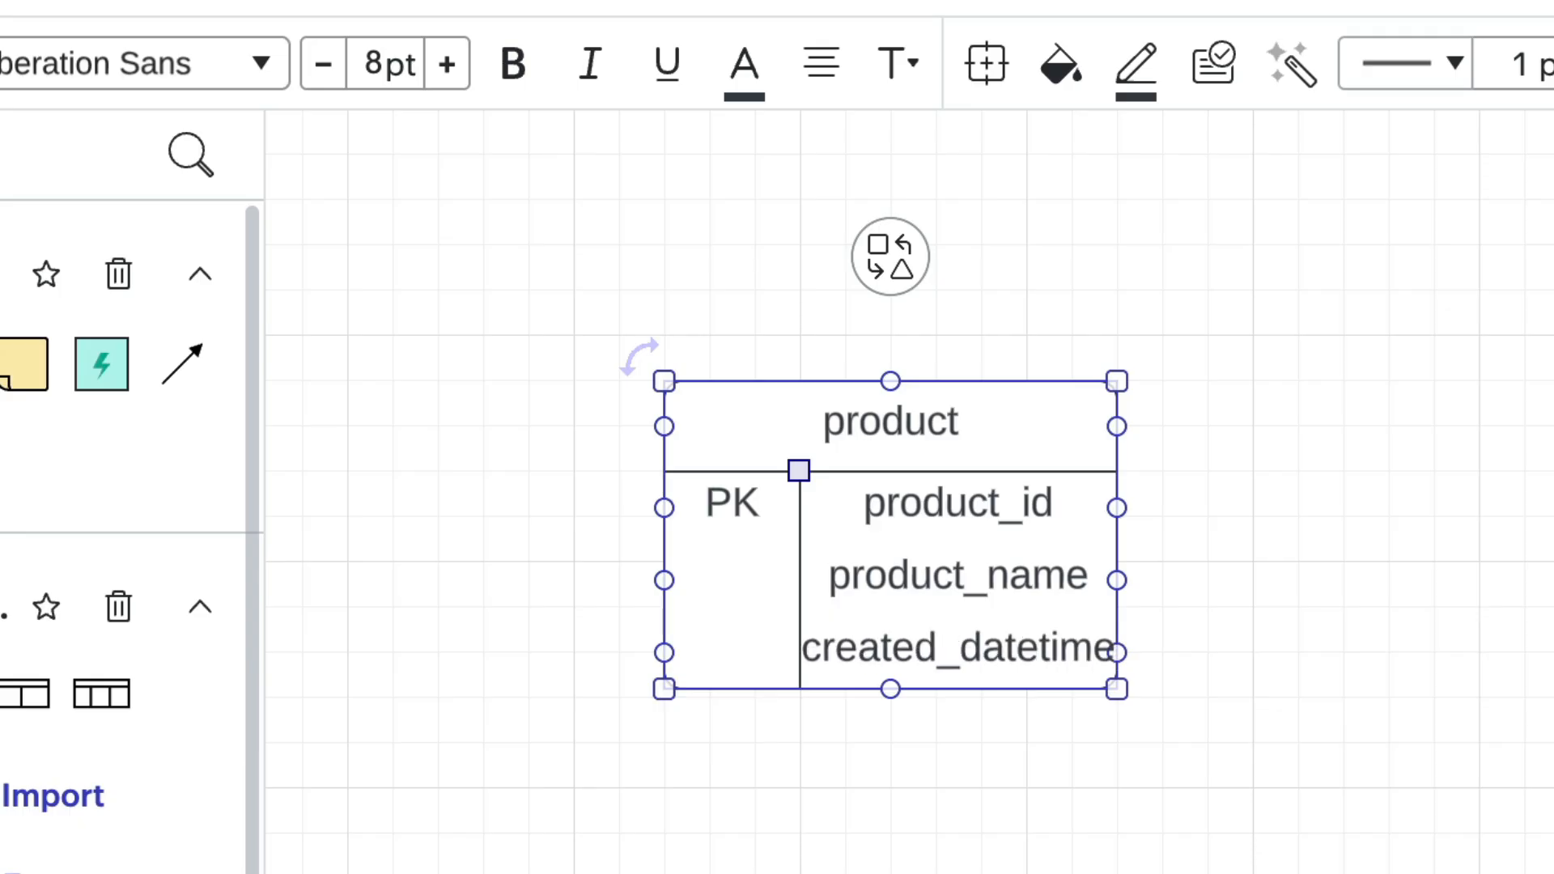
- Widen the product entity so that created_datetime fits inside, and narrow its key column slightly
click(1360, 838)
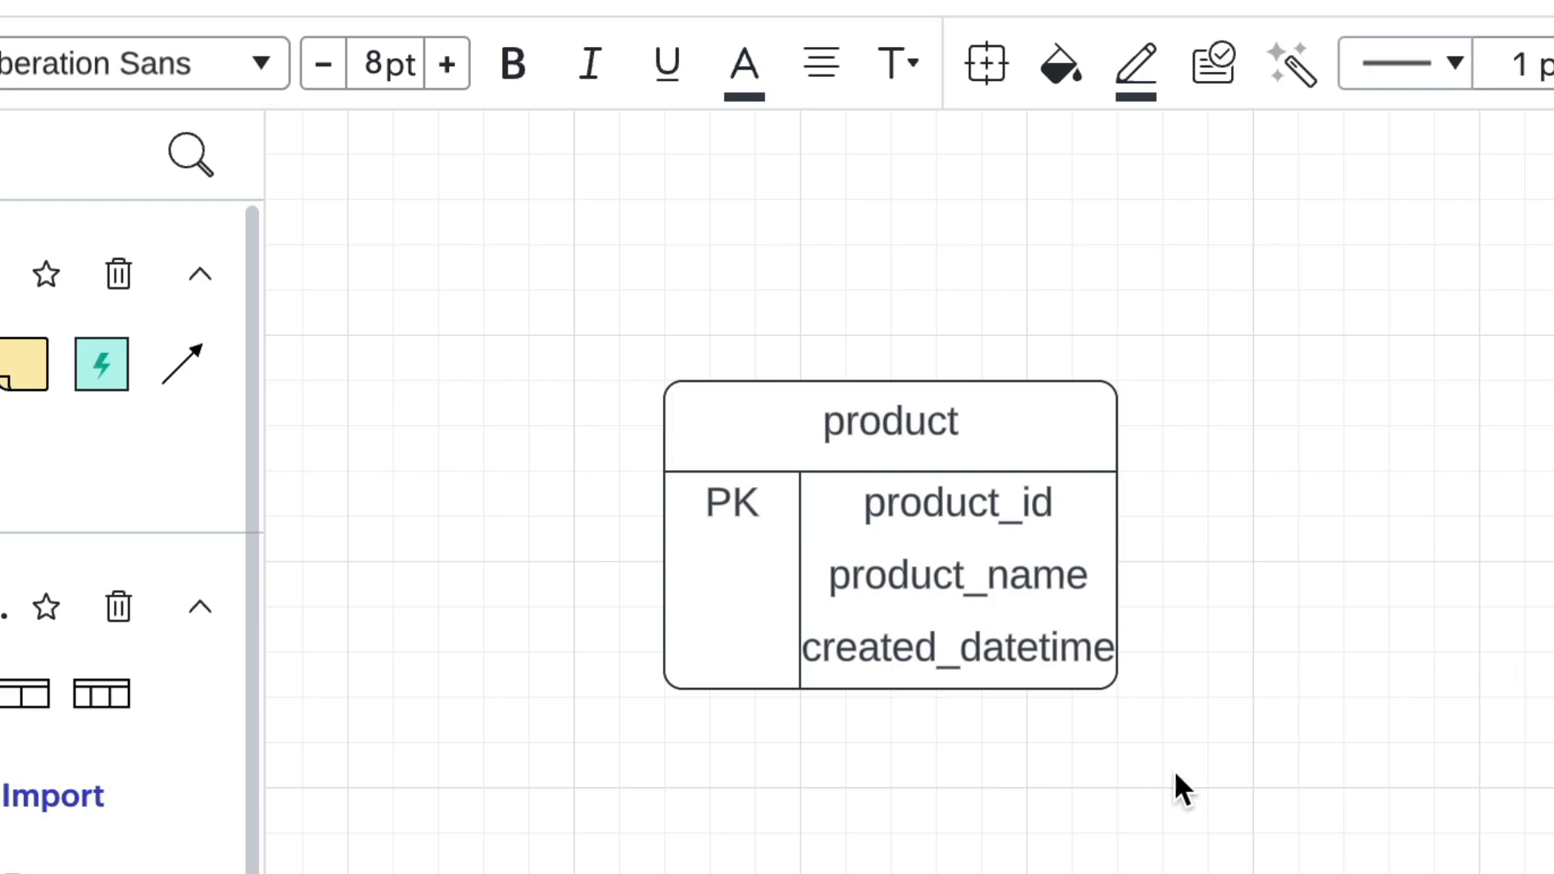
click(1079, 673)
drag(1117, 690, 1201, 702)
click(1320, 846)
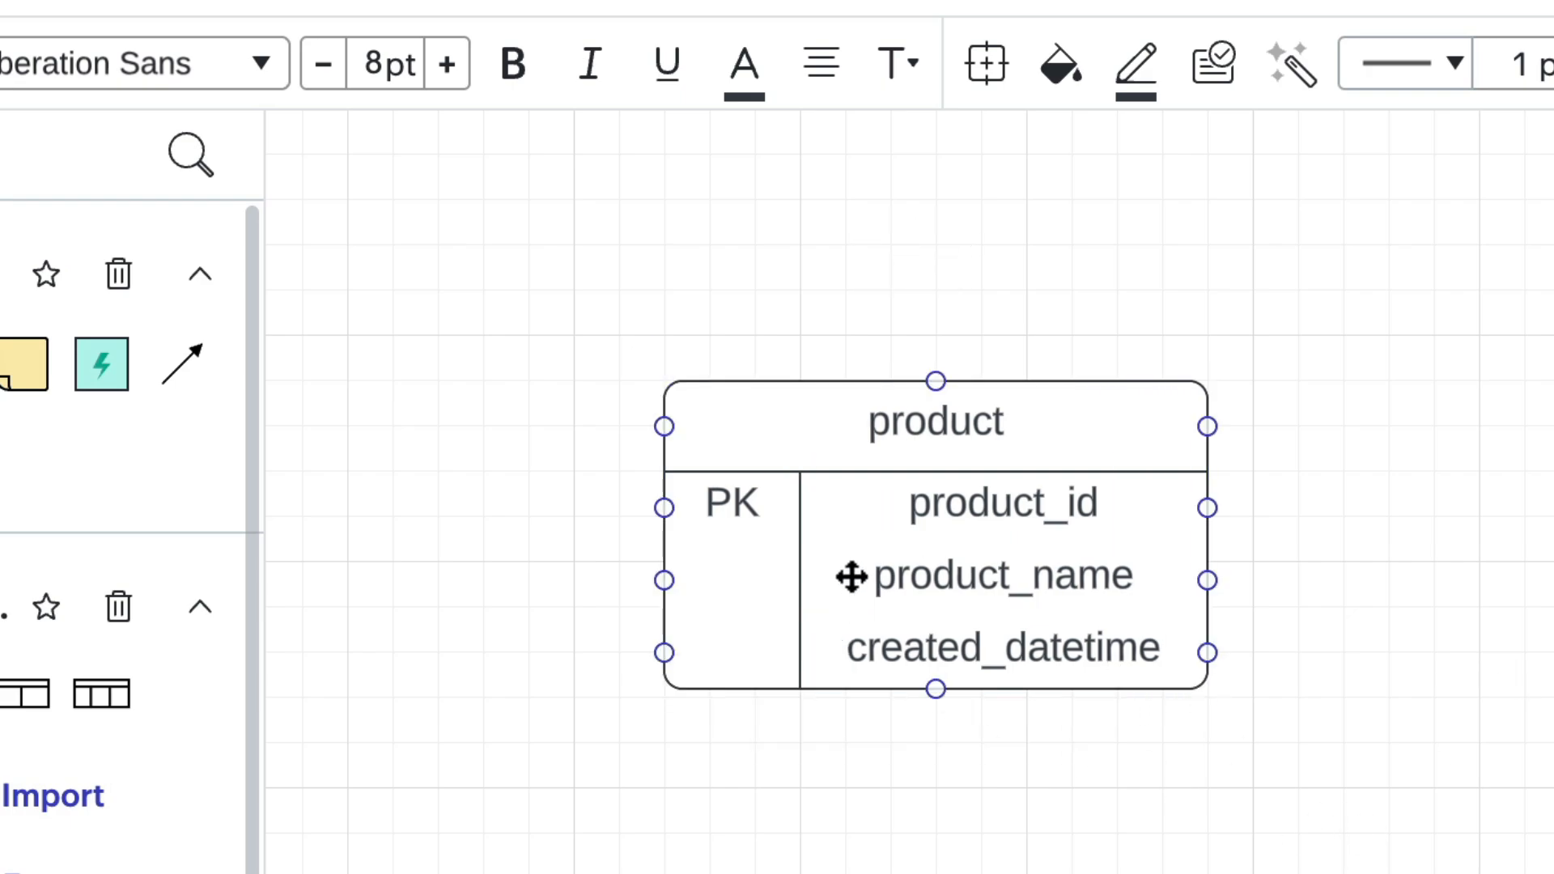
click(811, 524)
mouse_move(801, 489)
mouse_down()
mouse_move(777, 482)
mouse_move(794, 486)
mouse_up()
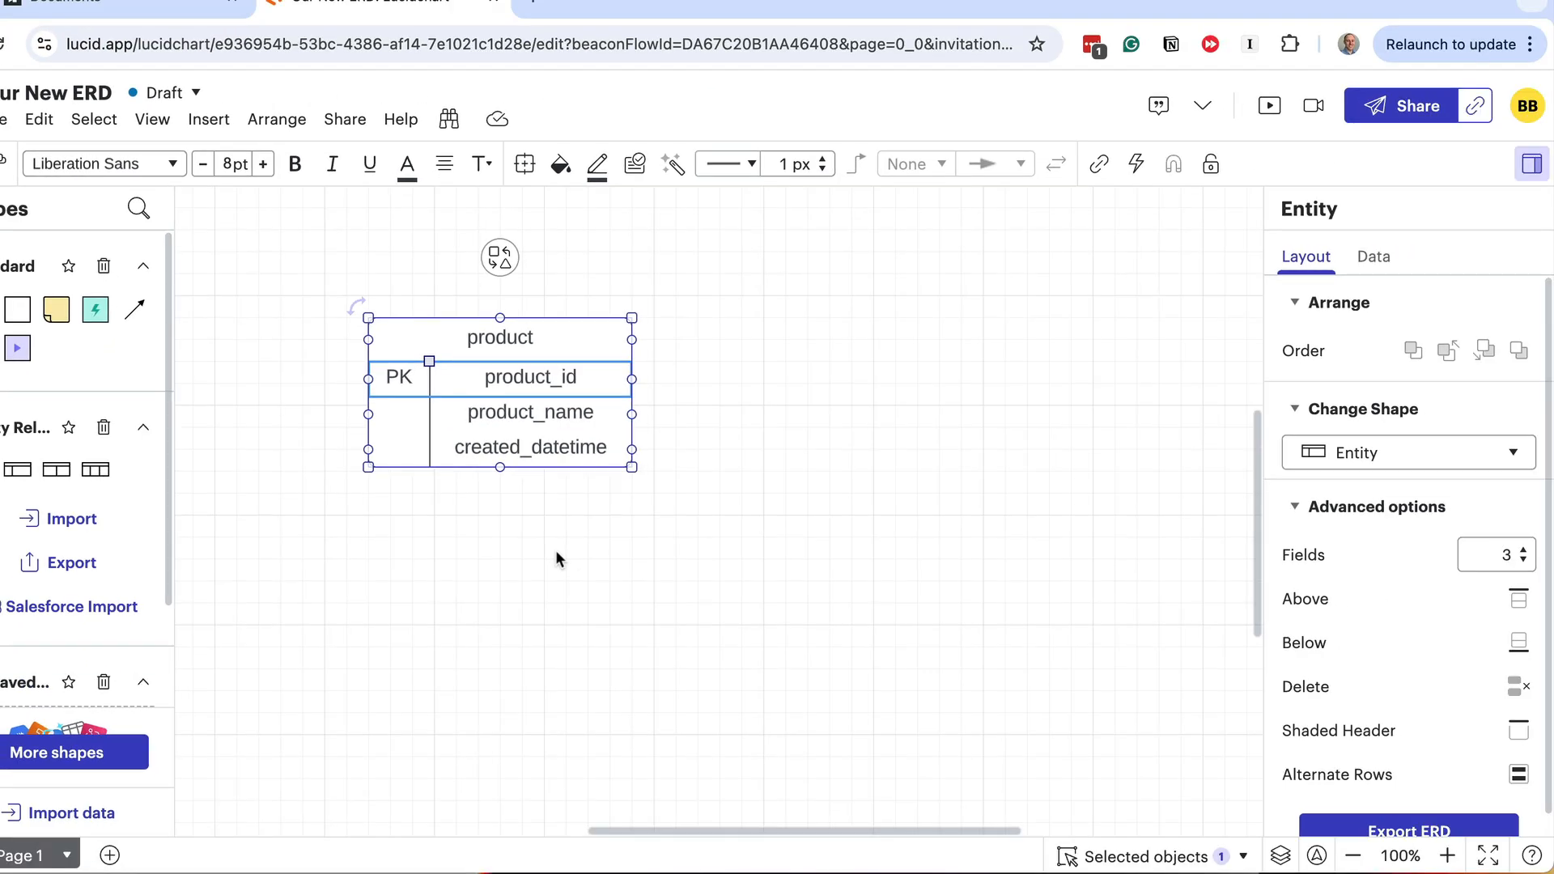
click(555, 559)
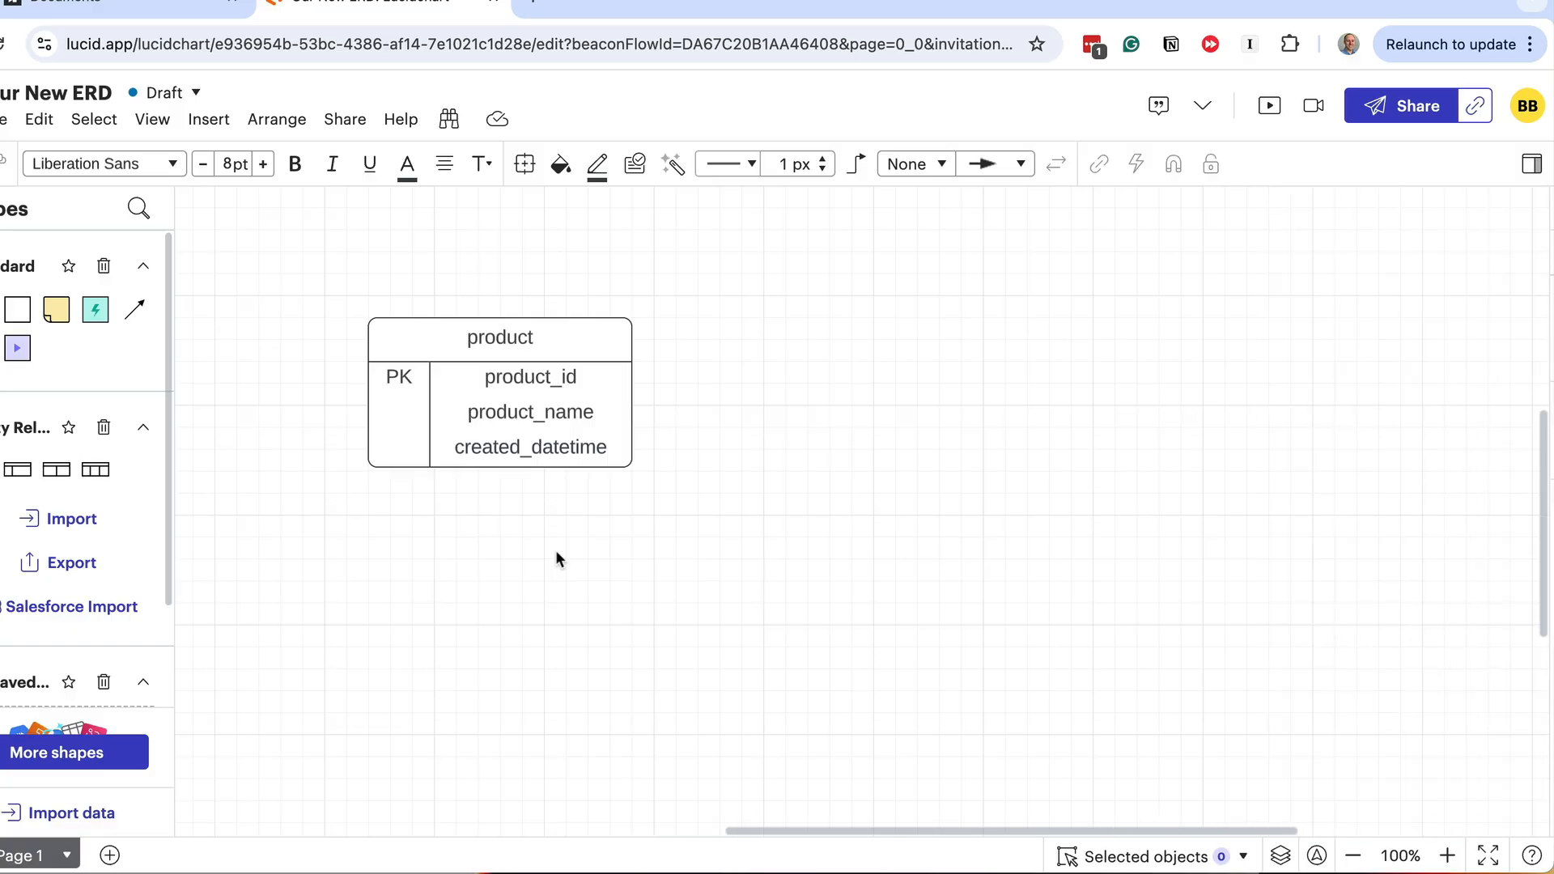
- Add a fourth field row to the product entity and insert another row above it
click(443, 326)
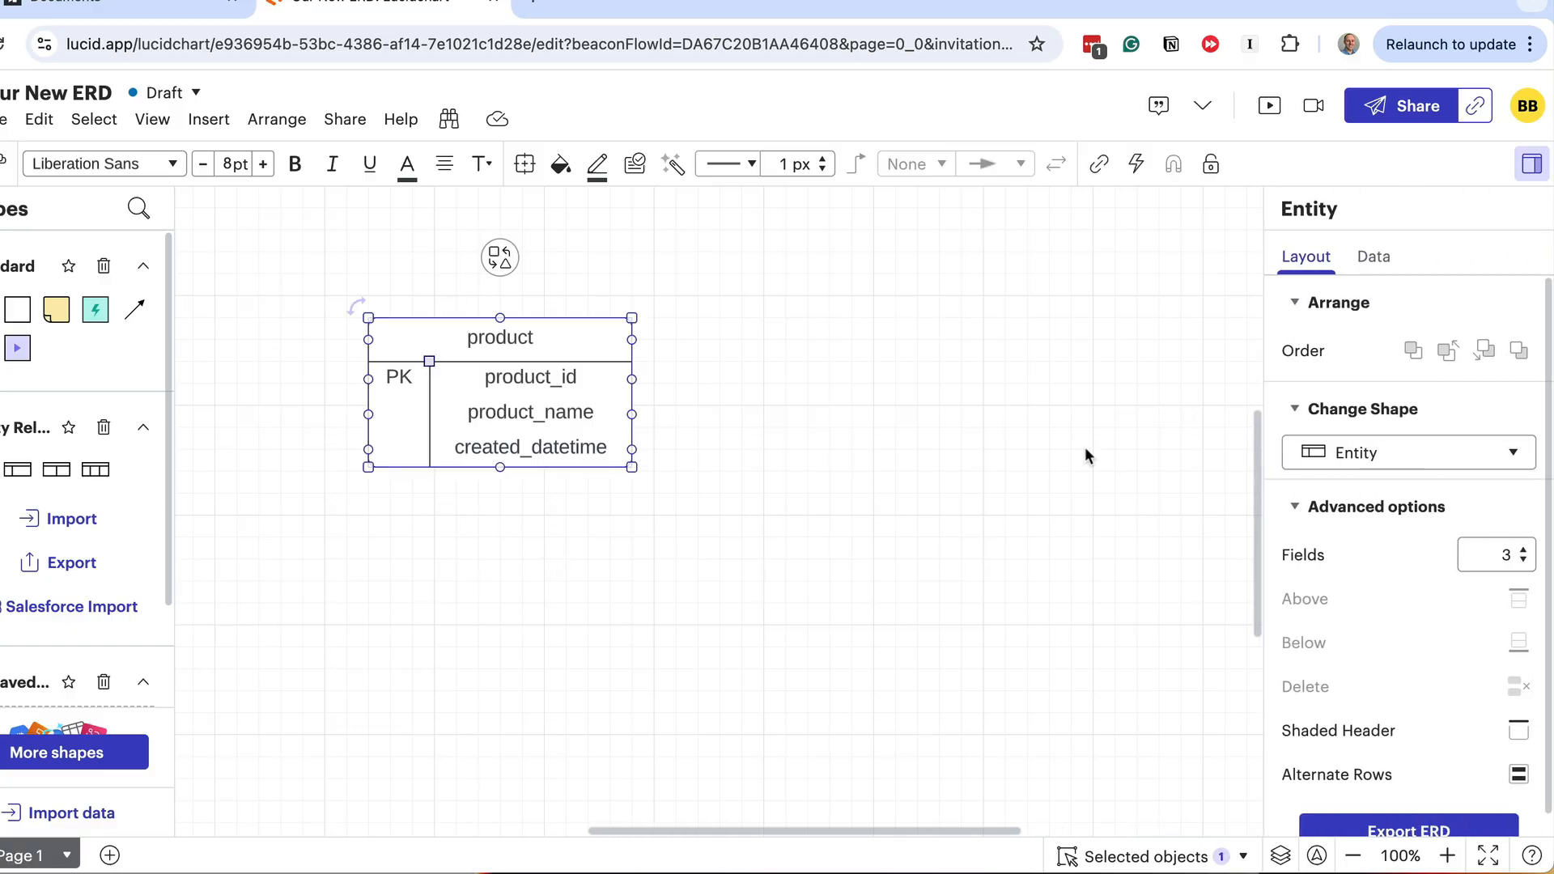
click(1524, 549)
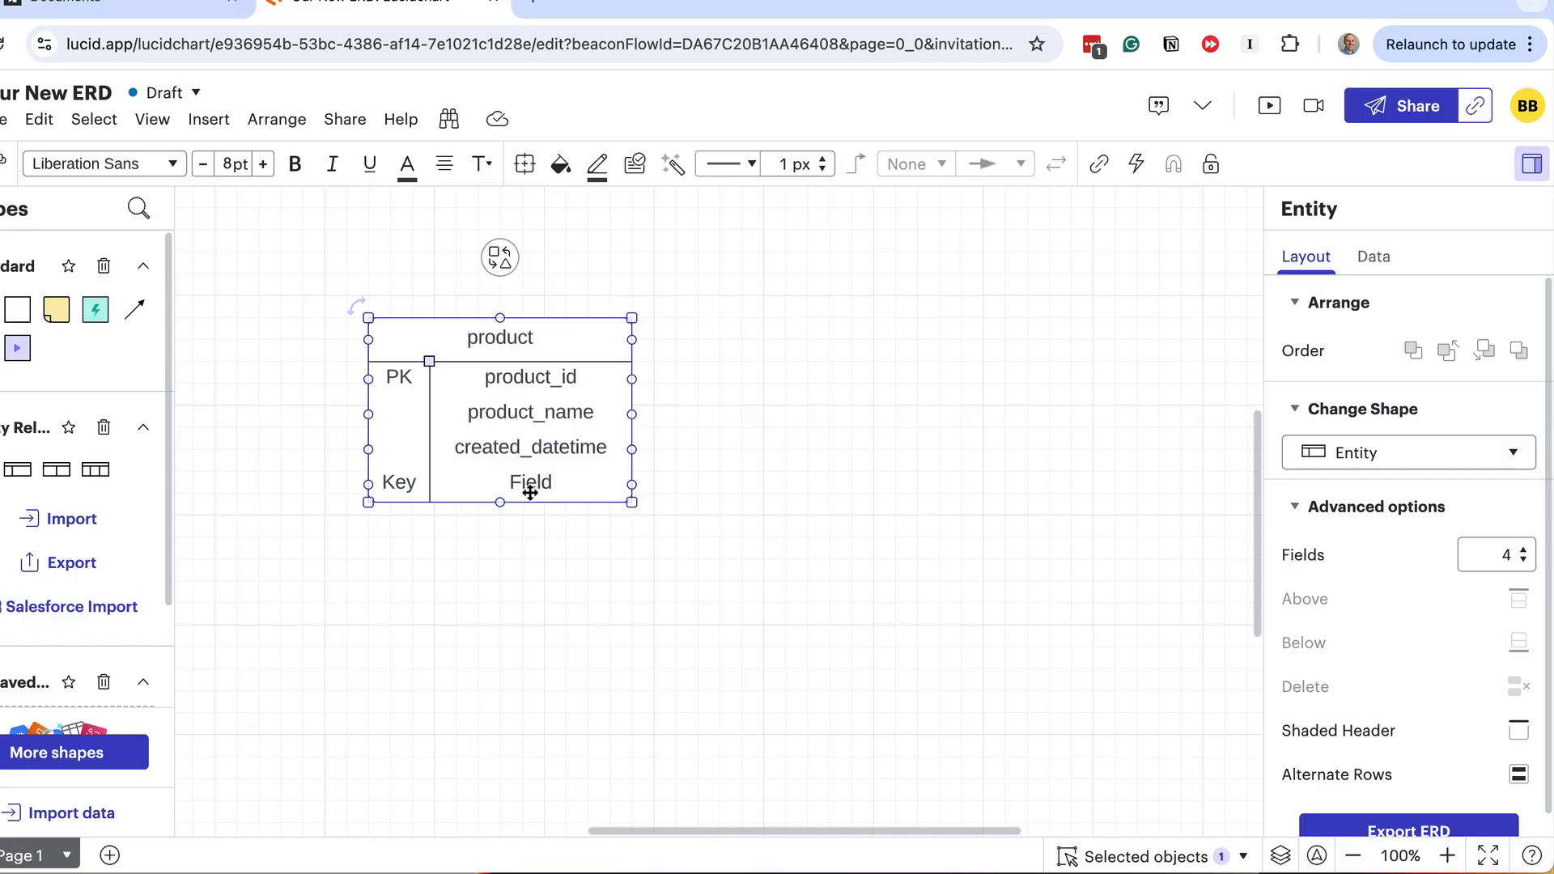
click(623, 482)
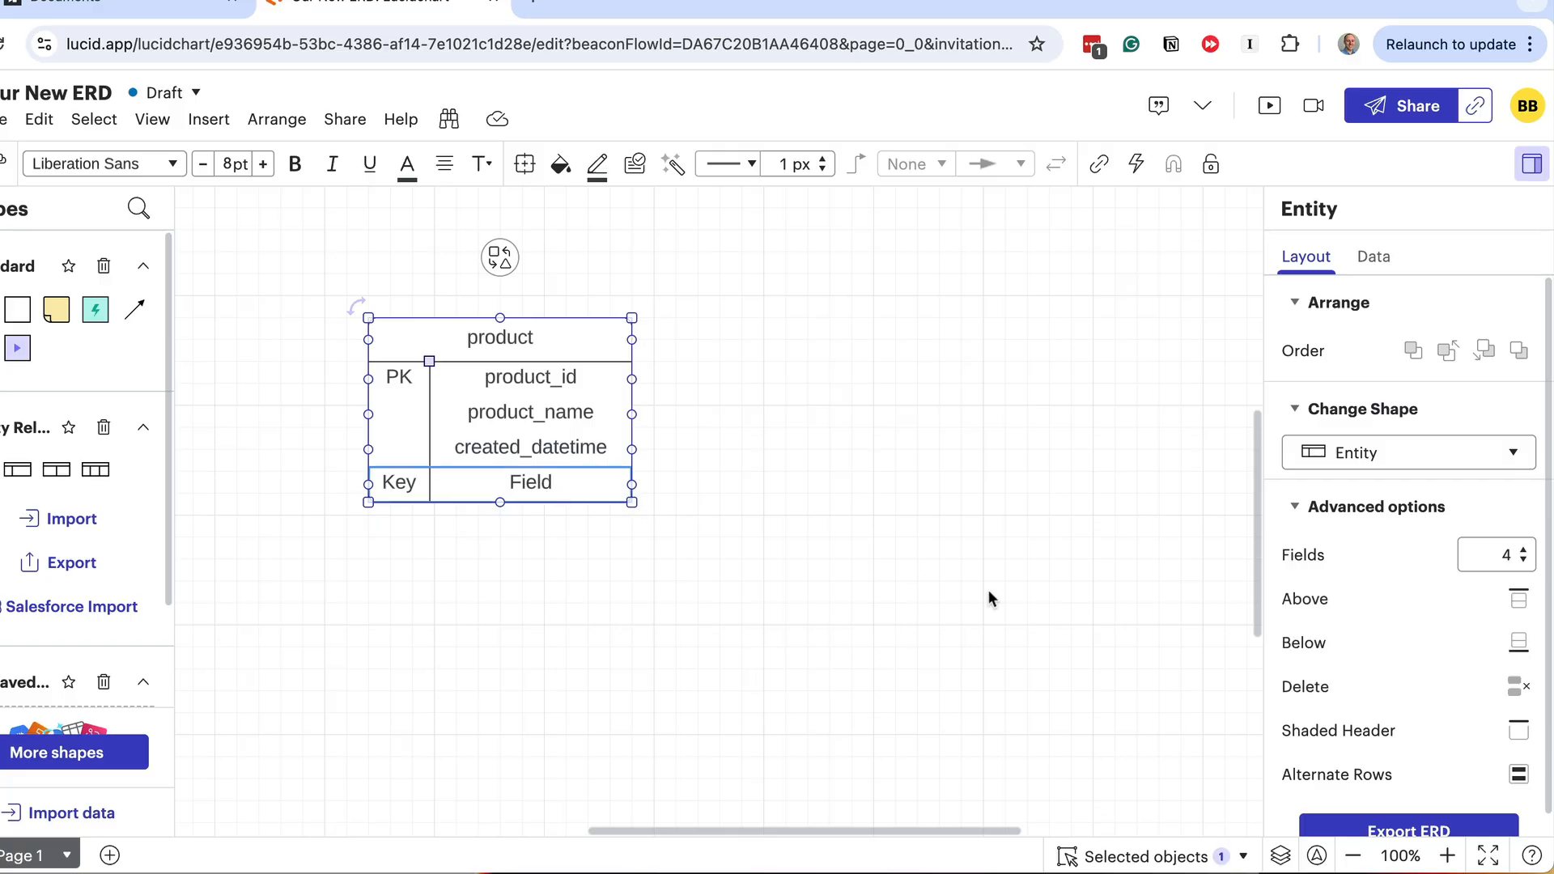
click(1519, 603)
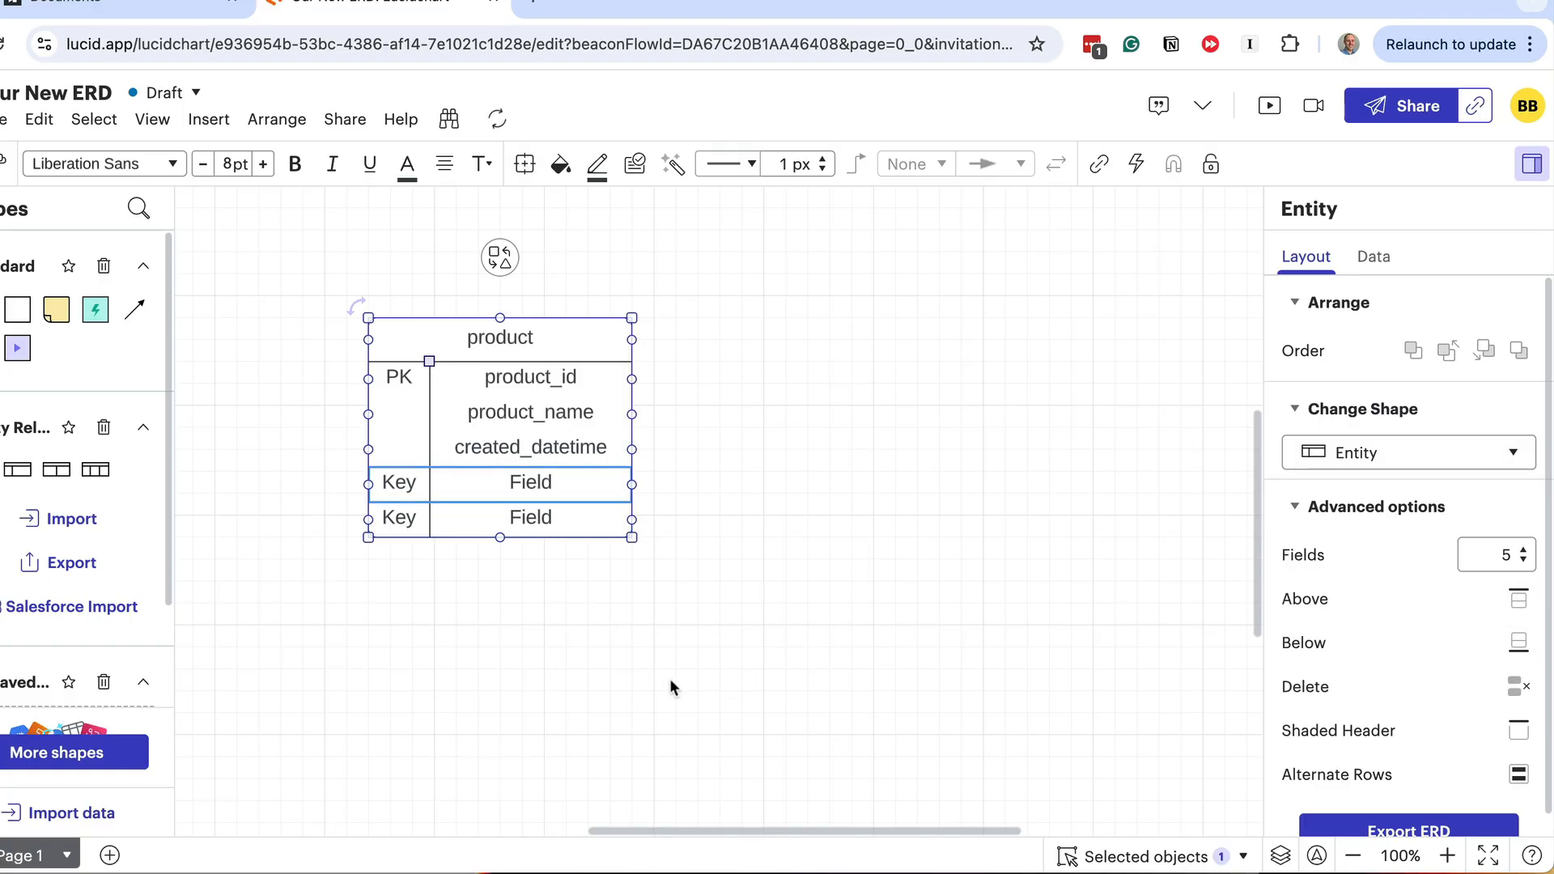
- Clear the key cell of the product entity's fourth row and name its field "updated_datetime"
double_click(388, 495)
key(BackSpace)
key(Tab)
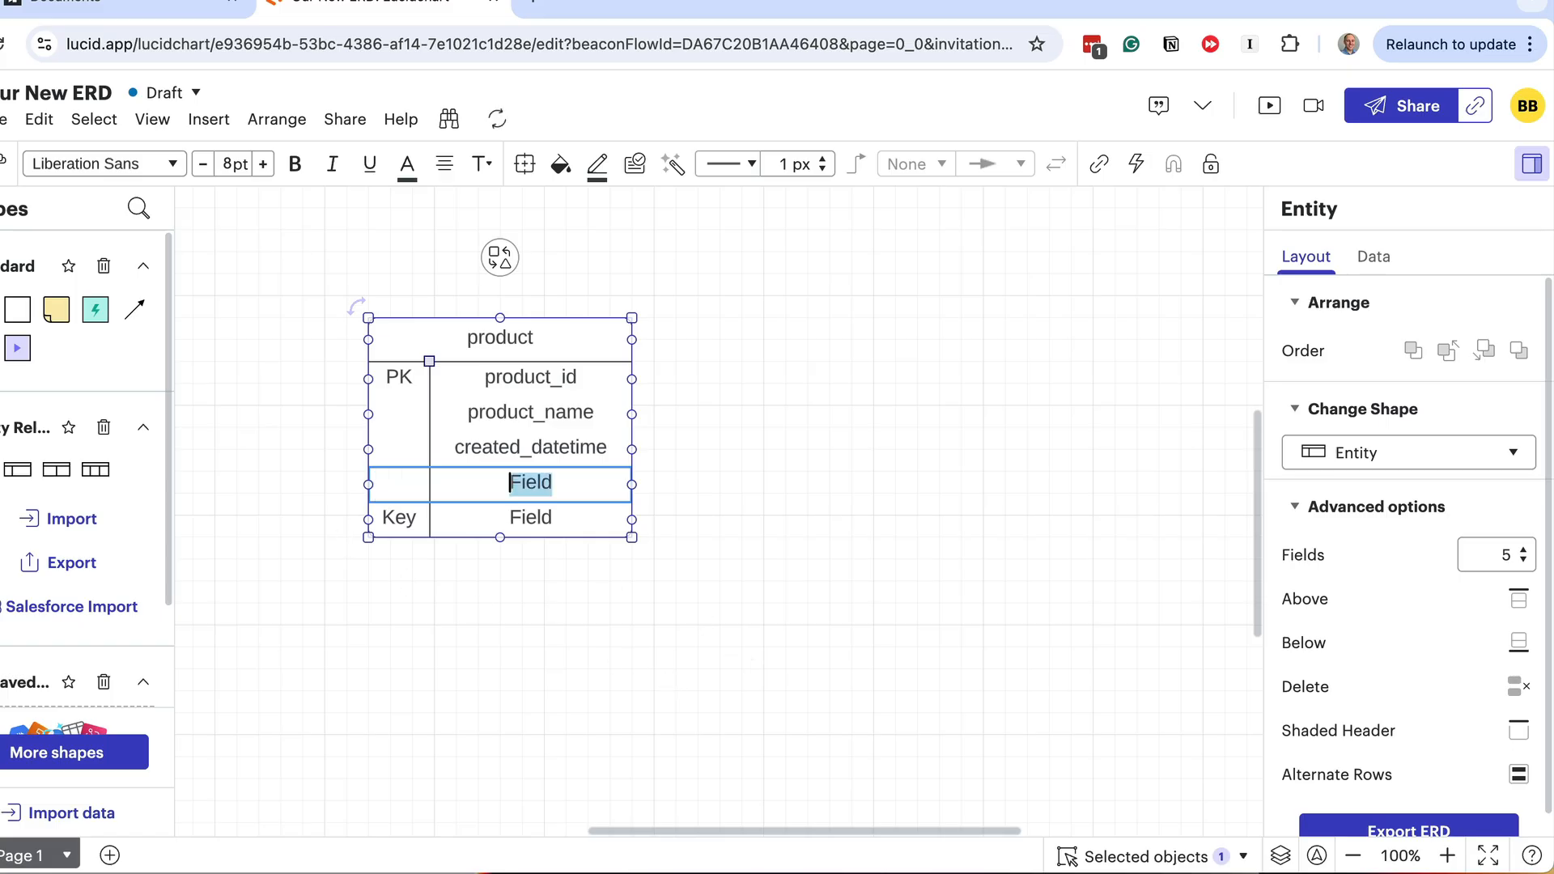
text(updated_datetime)
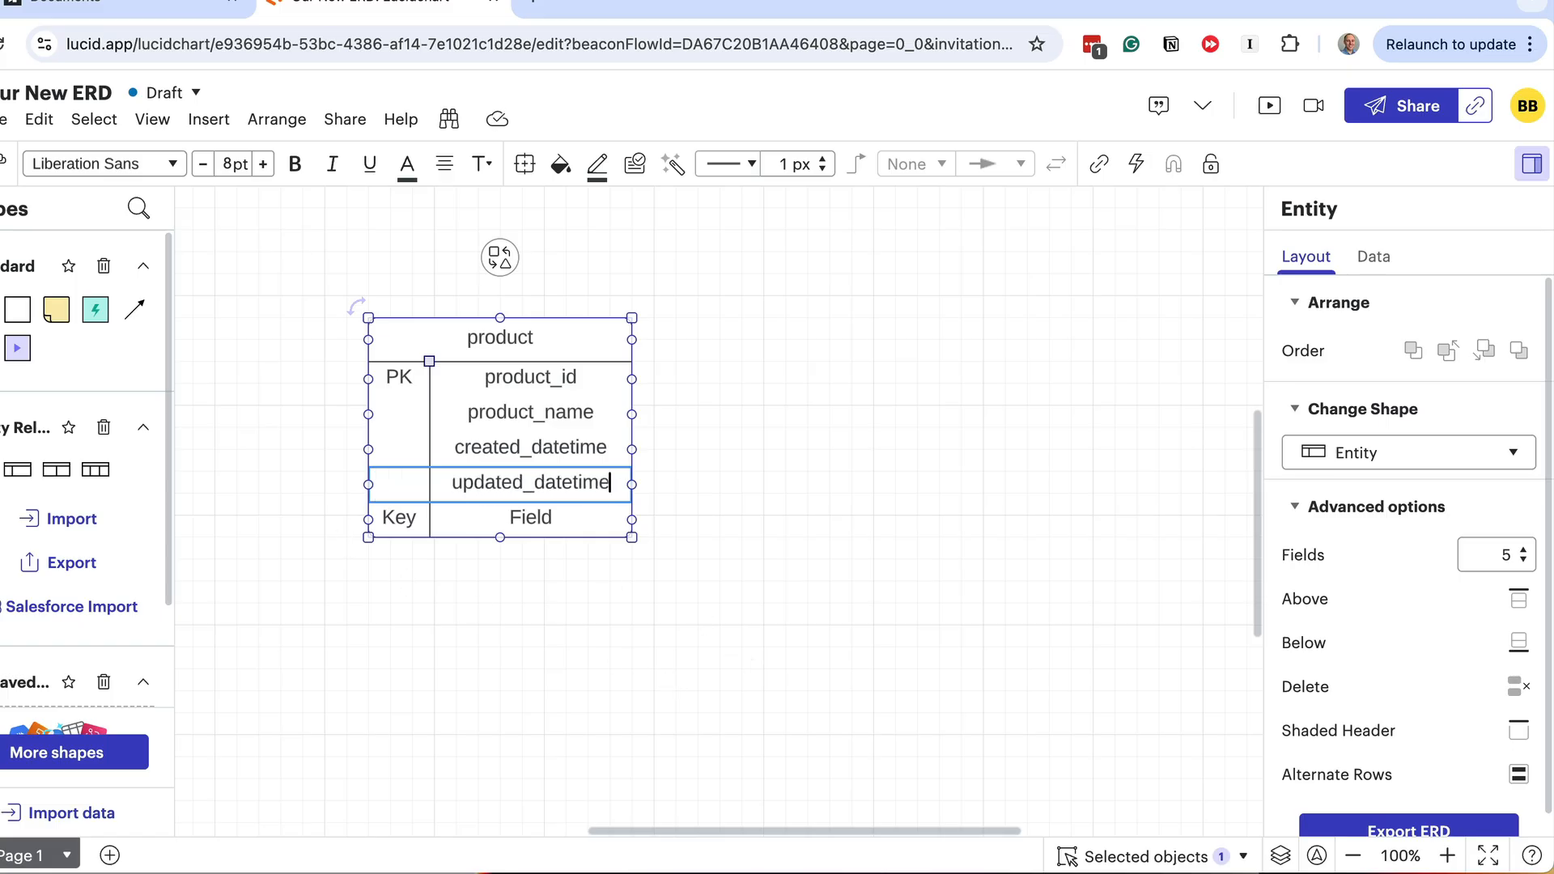
- Delete the spare Key/Field row at the end of the product entity
click(537, 528)
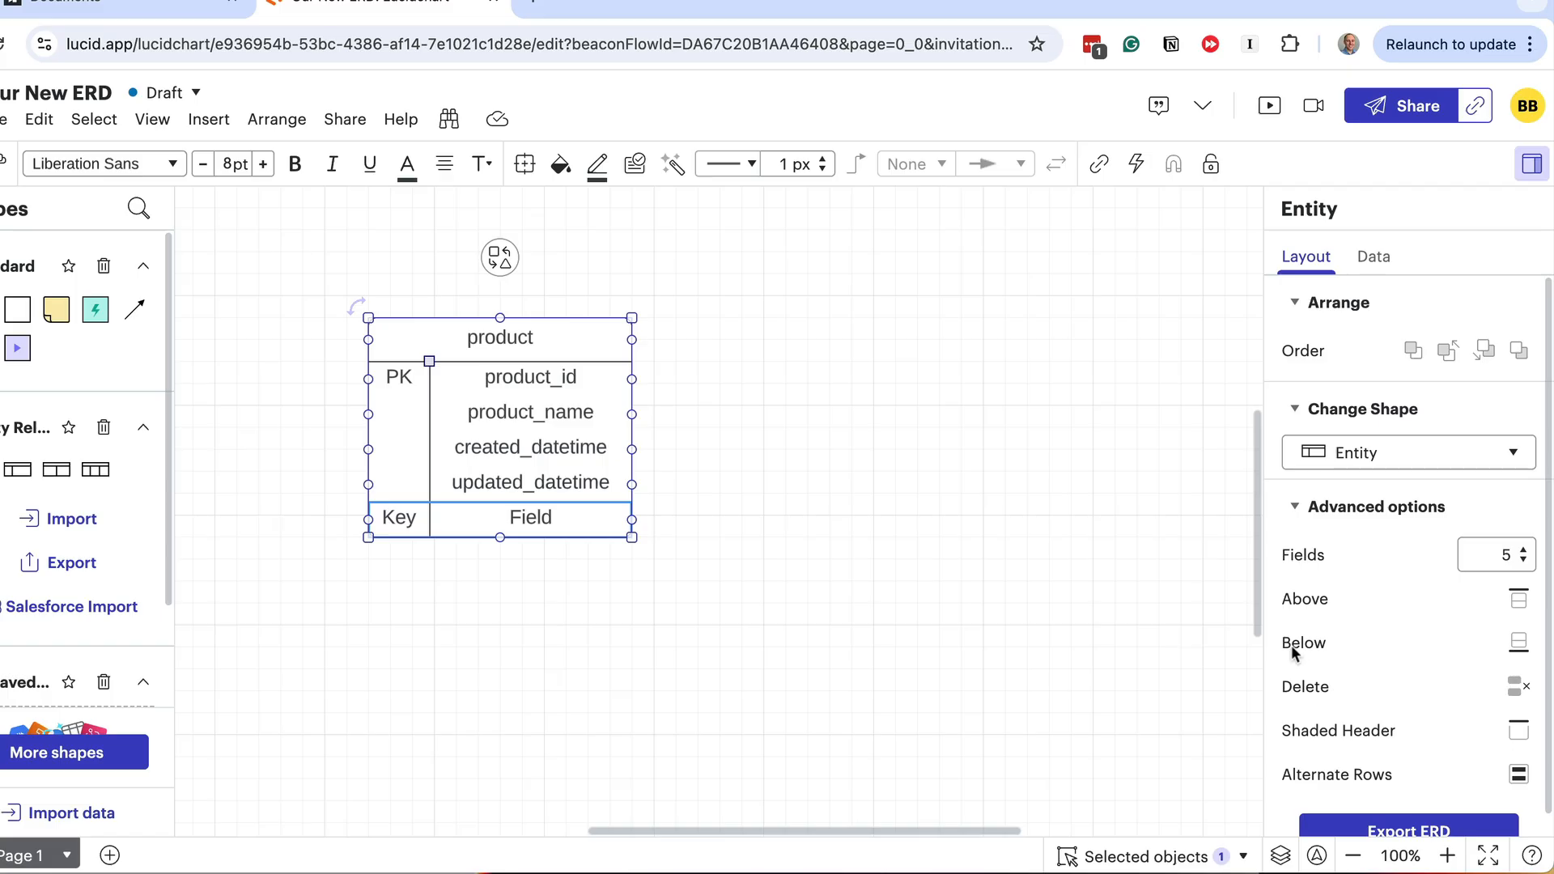
click(1512, 688)
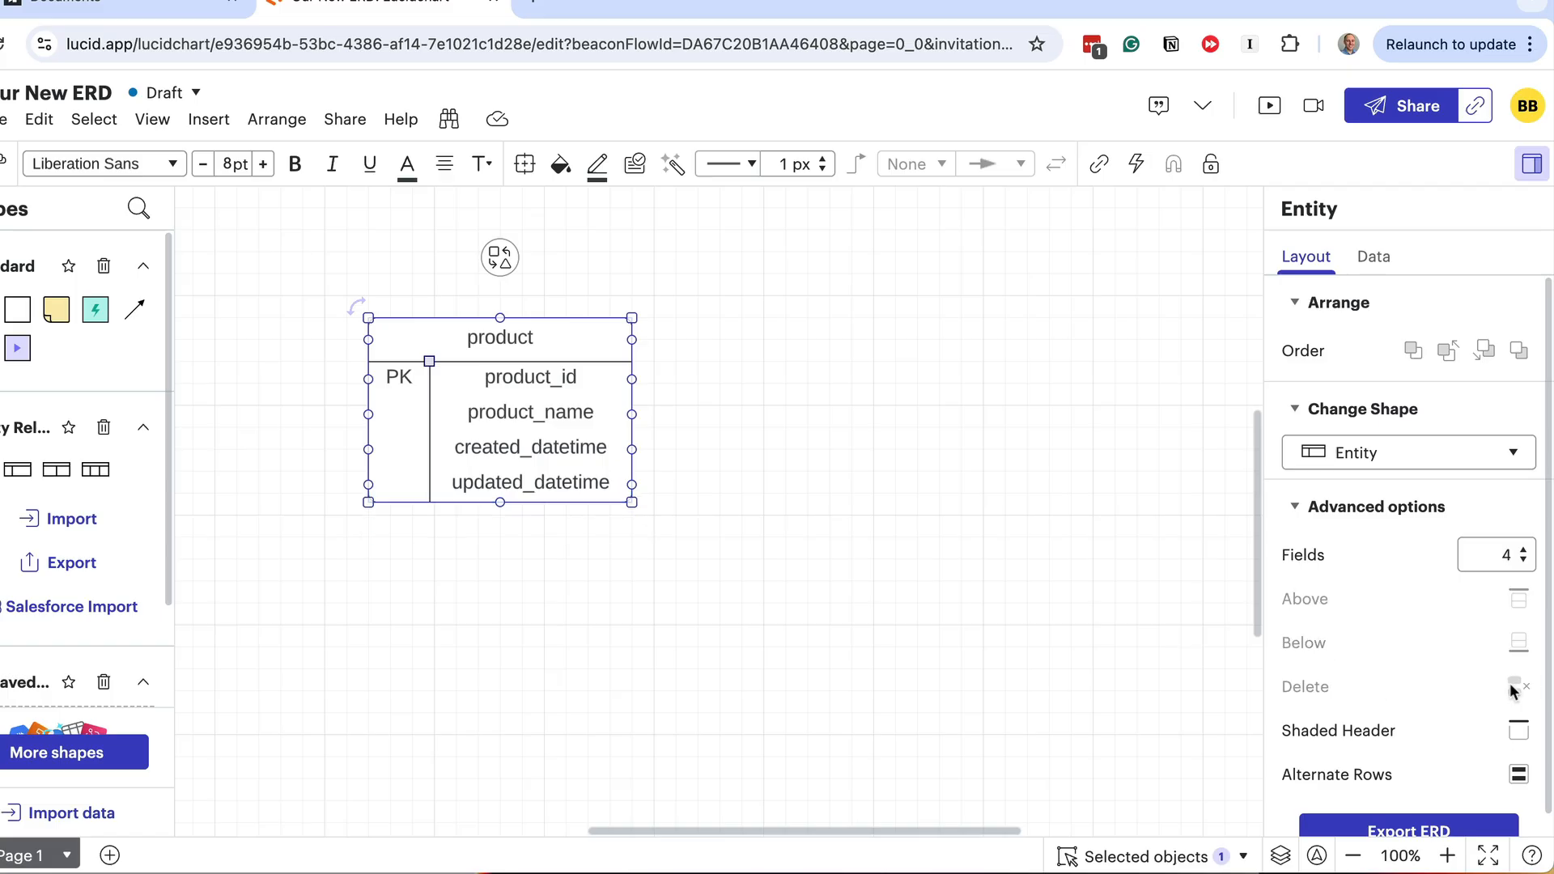
click(896, 643)
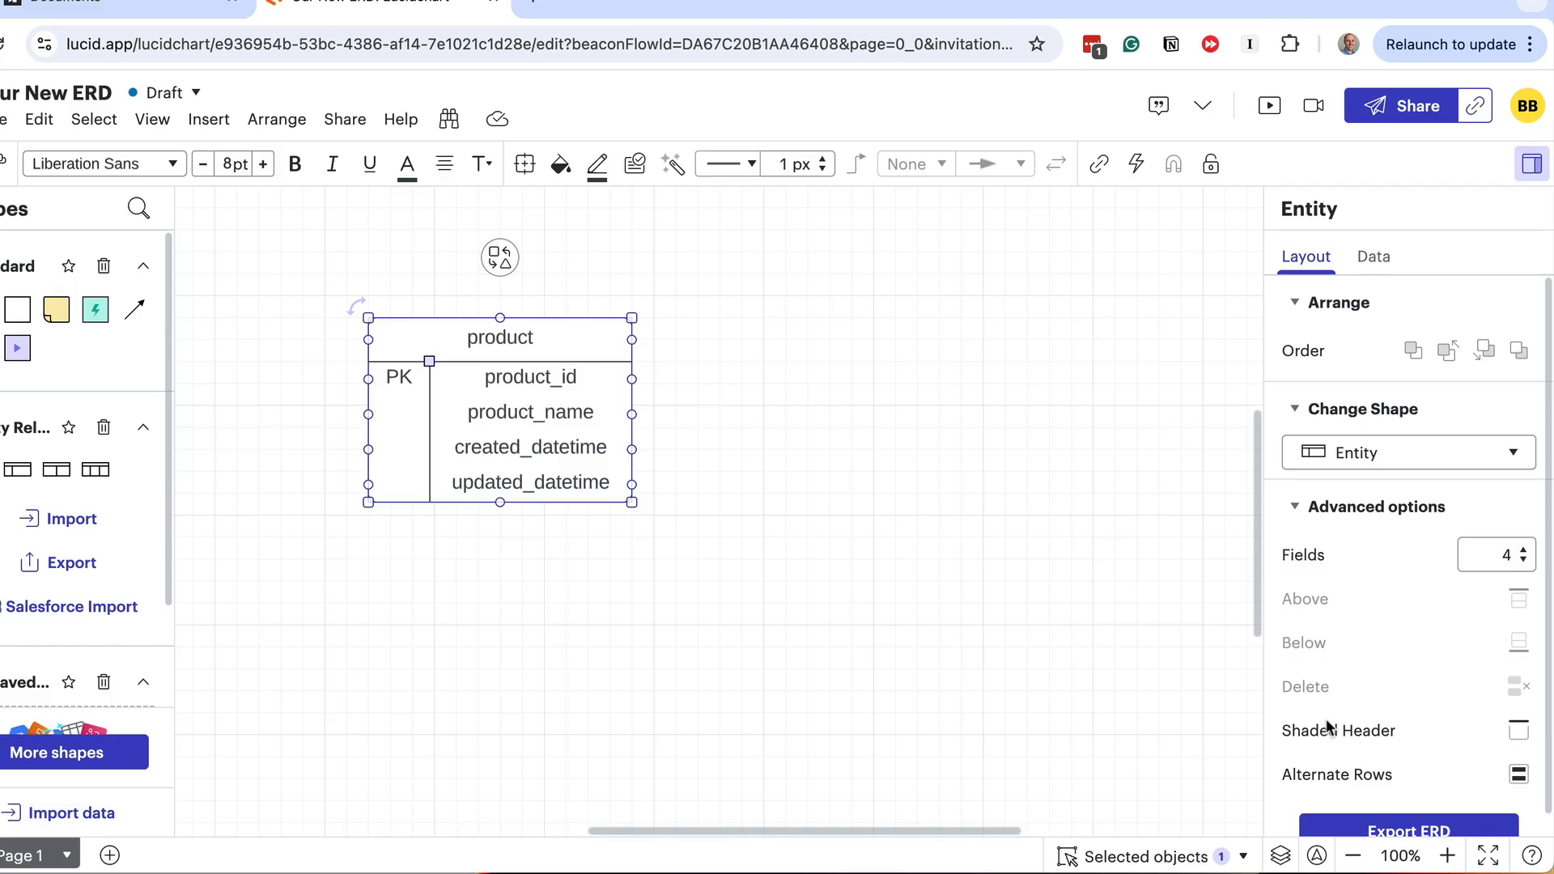
- Shade the product entity's header light blue and make its title bold
click(1519, 734)
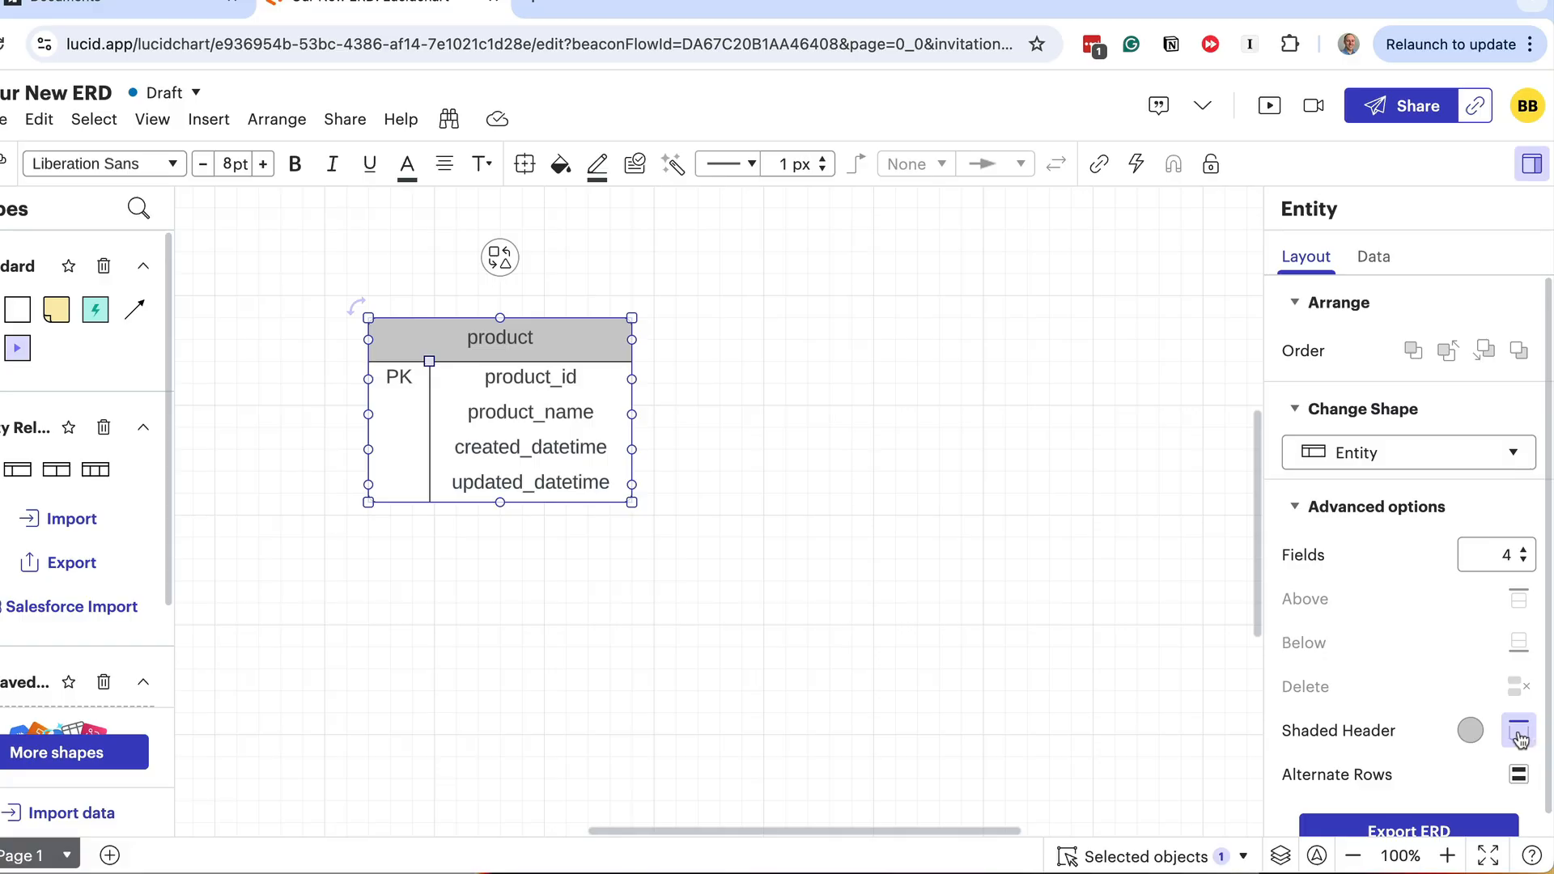
click(1470, 733)
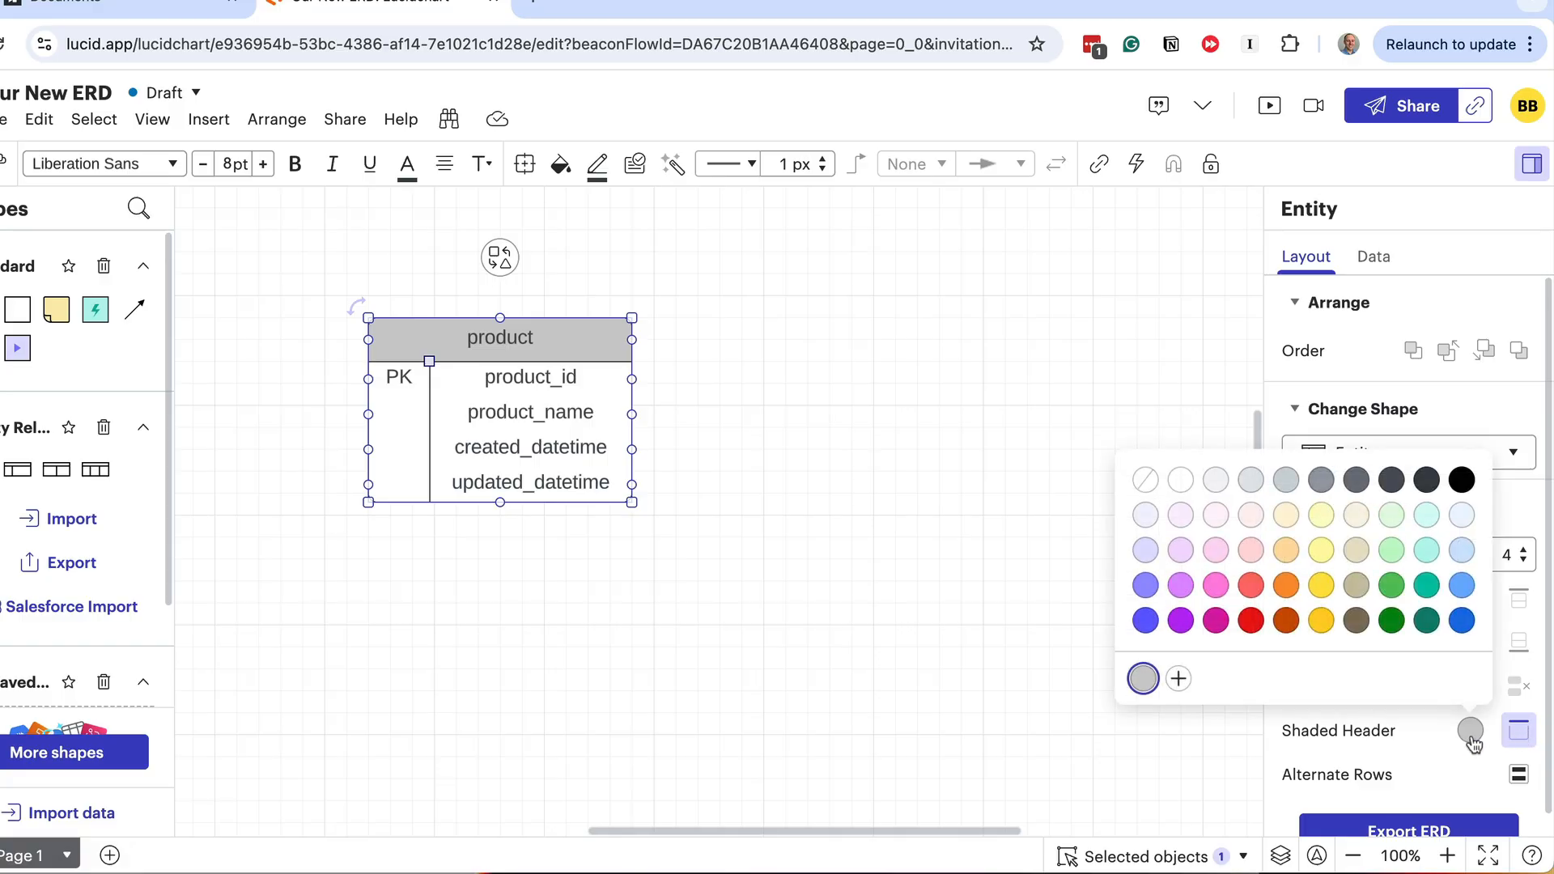
click(1462, 549)
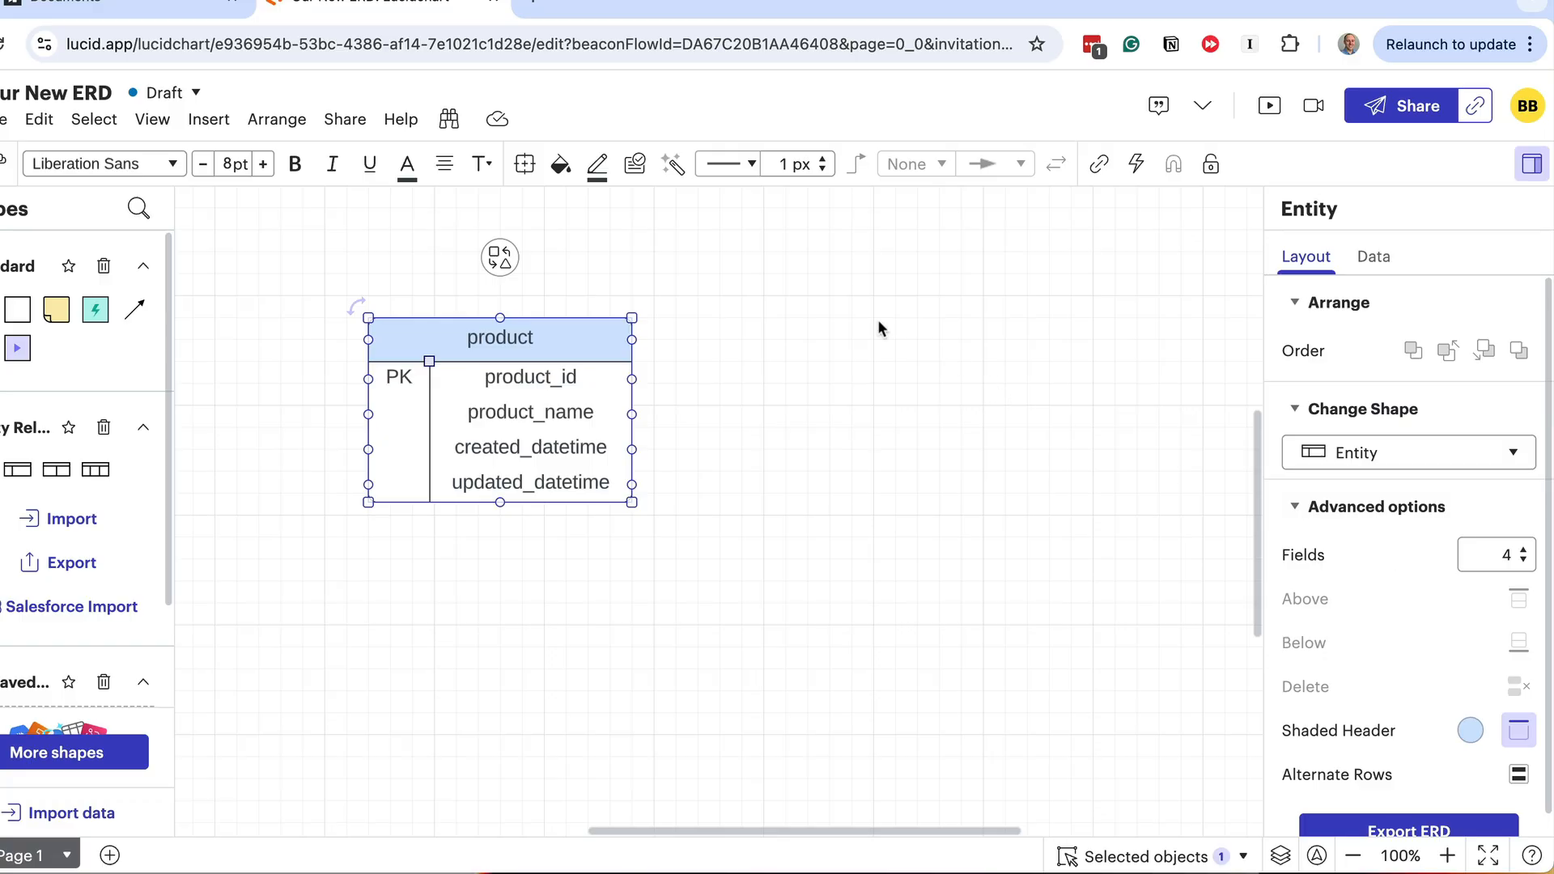
double_click(501, 338)
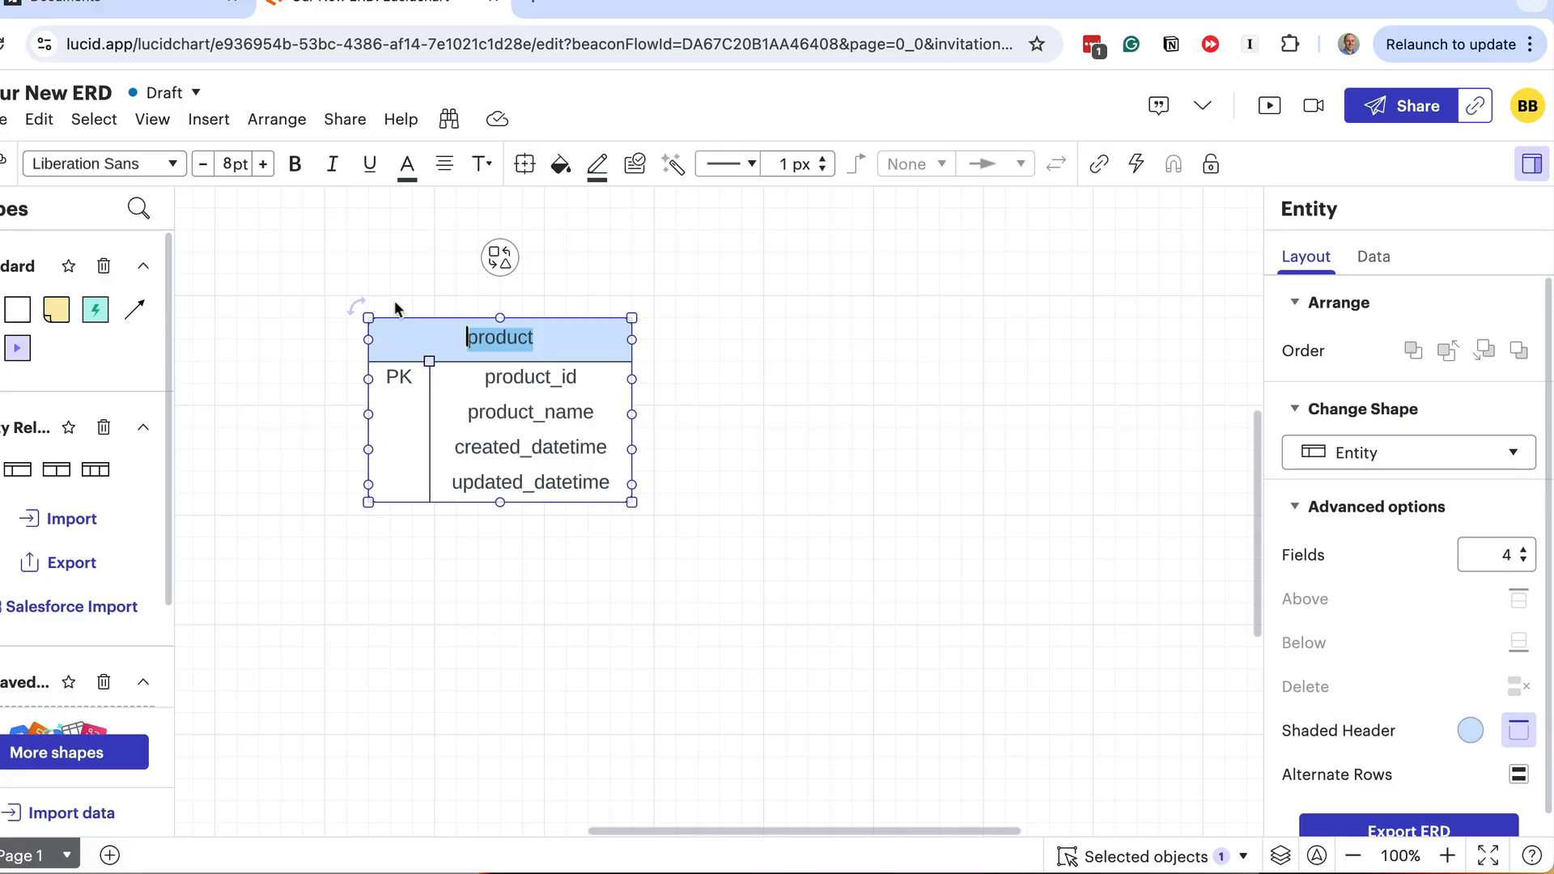
click(295, 163)
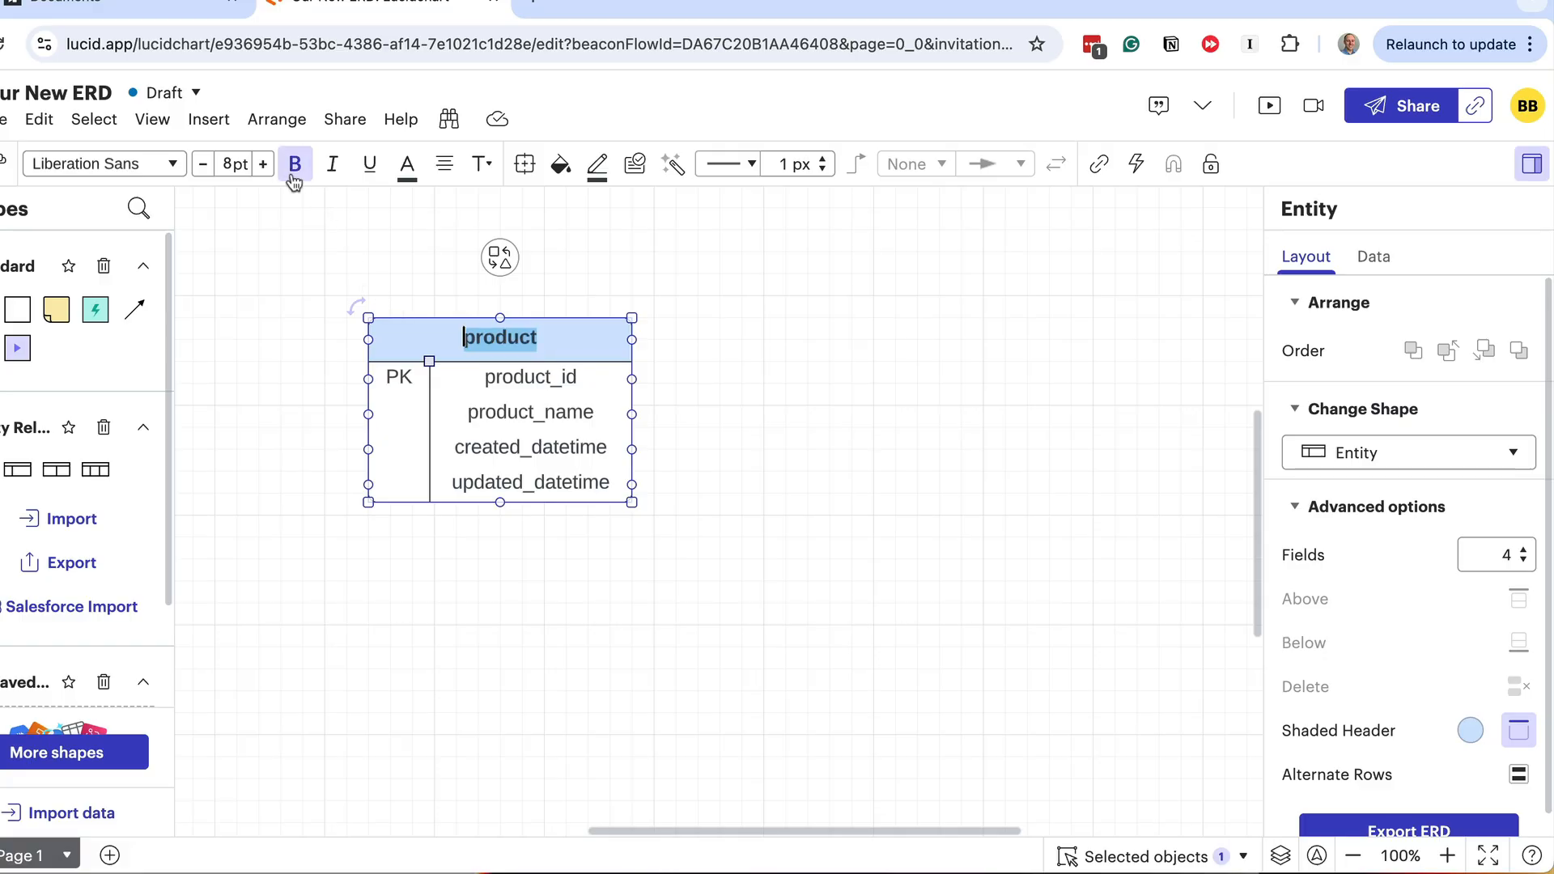
click(852, 483)
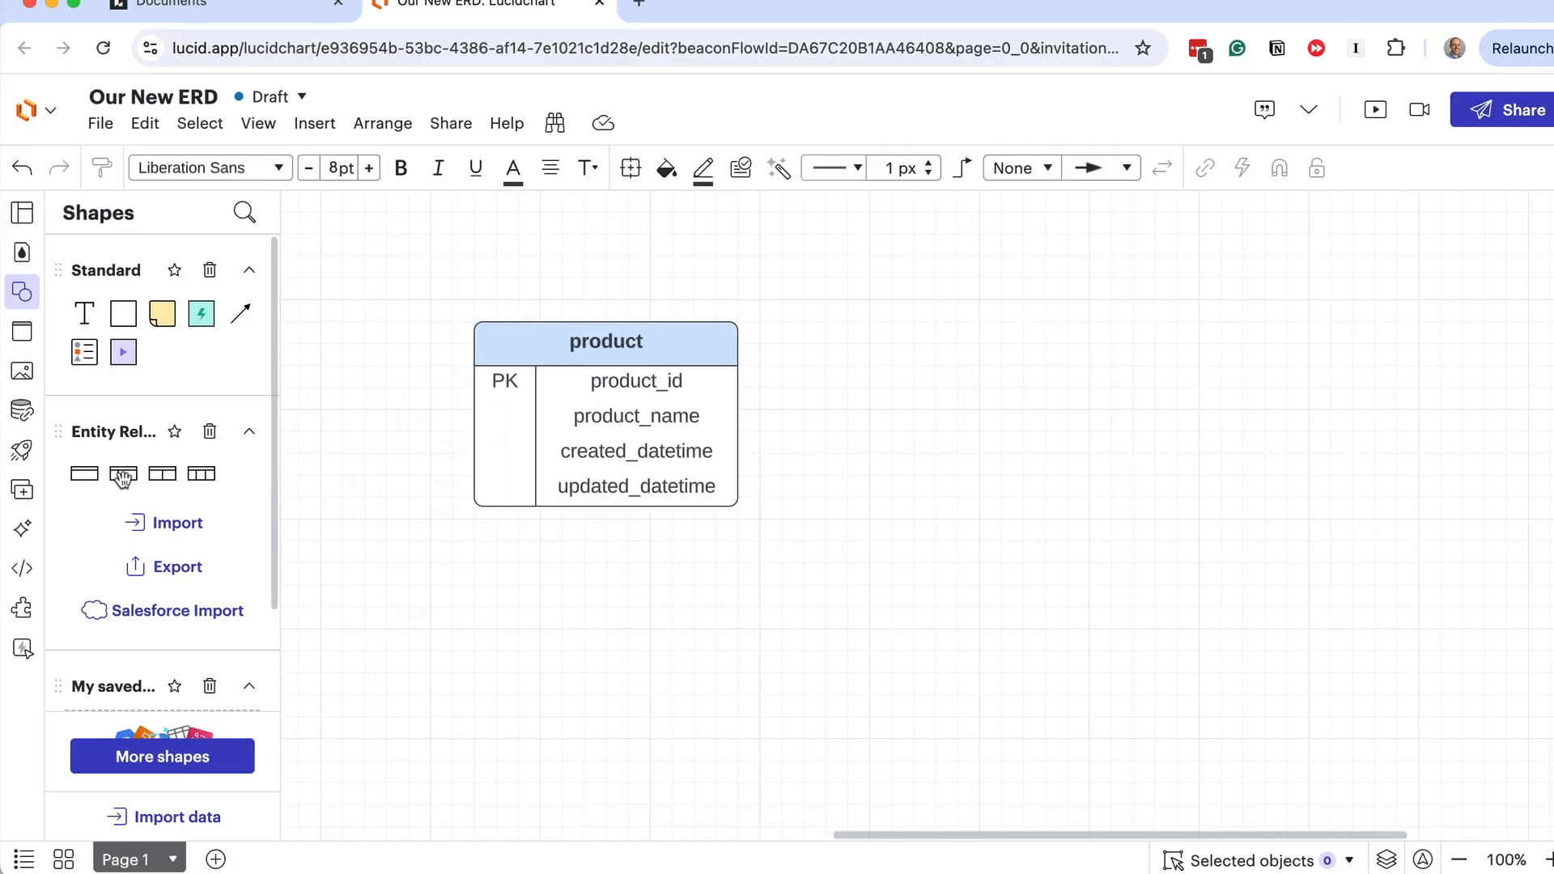
- Place a second two-column entity to the right of product, named "supplier", with a shaded header
drag(123, 473, 1057, 402)
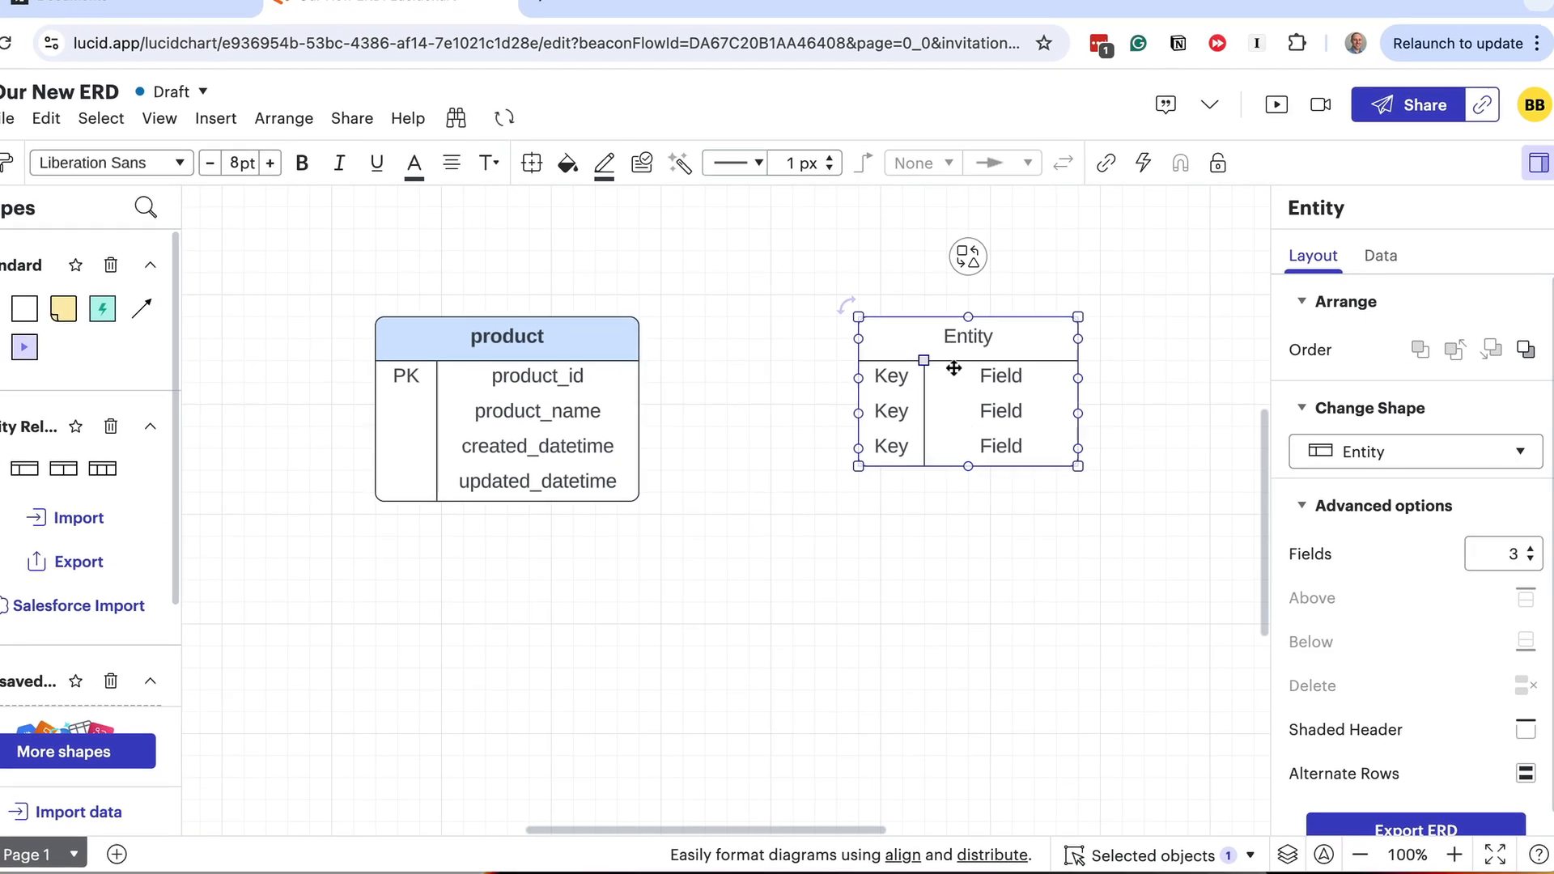
double_click(1050, 341)
text(s)
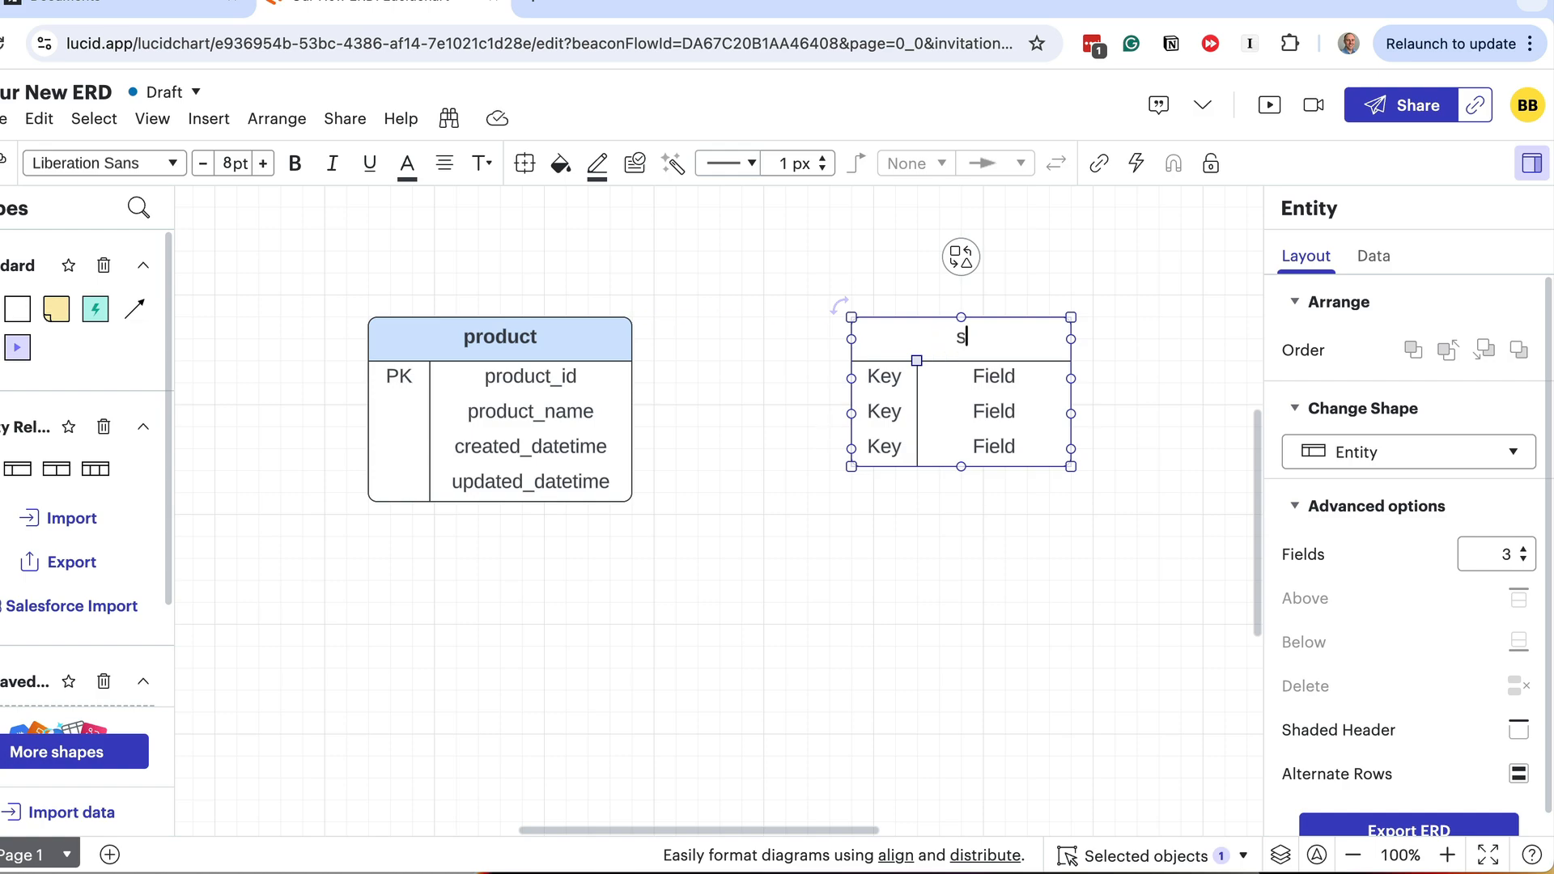
text(upplier)
click(1511, 731)
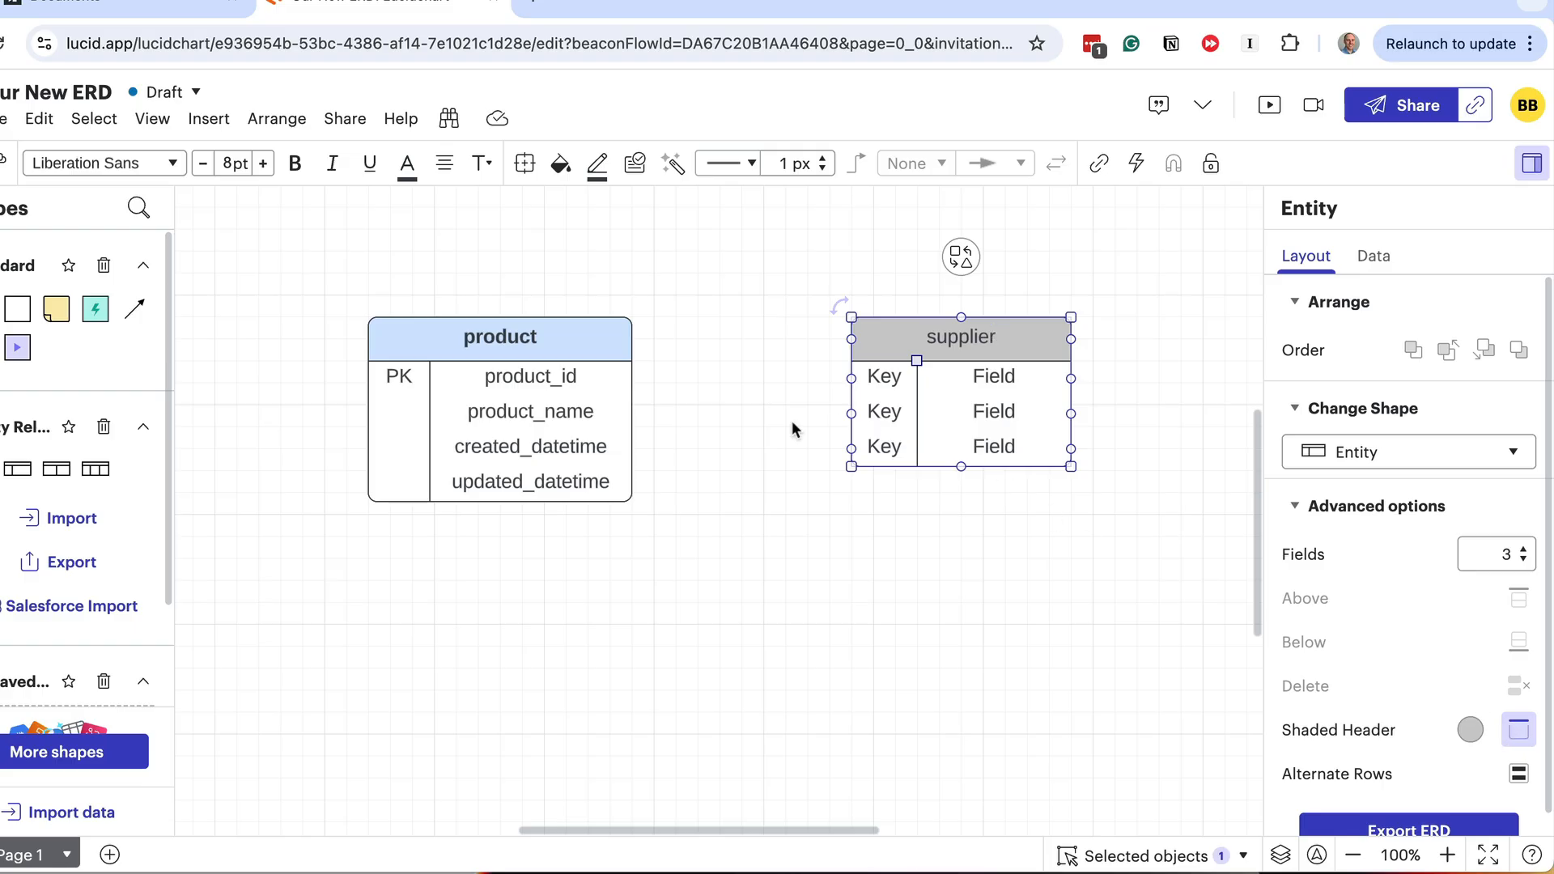
- Remove the bold from the product title and set its header shading to the custom colour #cccccc
double_click(503, 340)
click(296, 164)
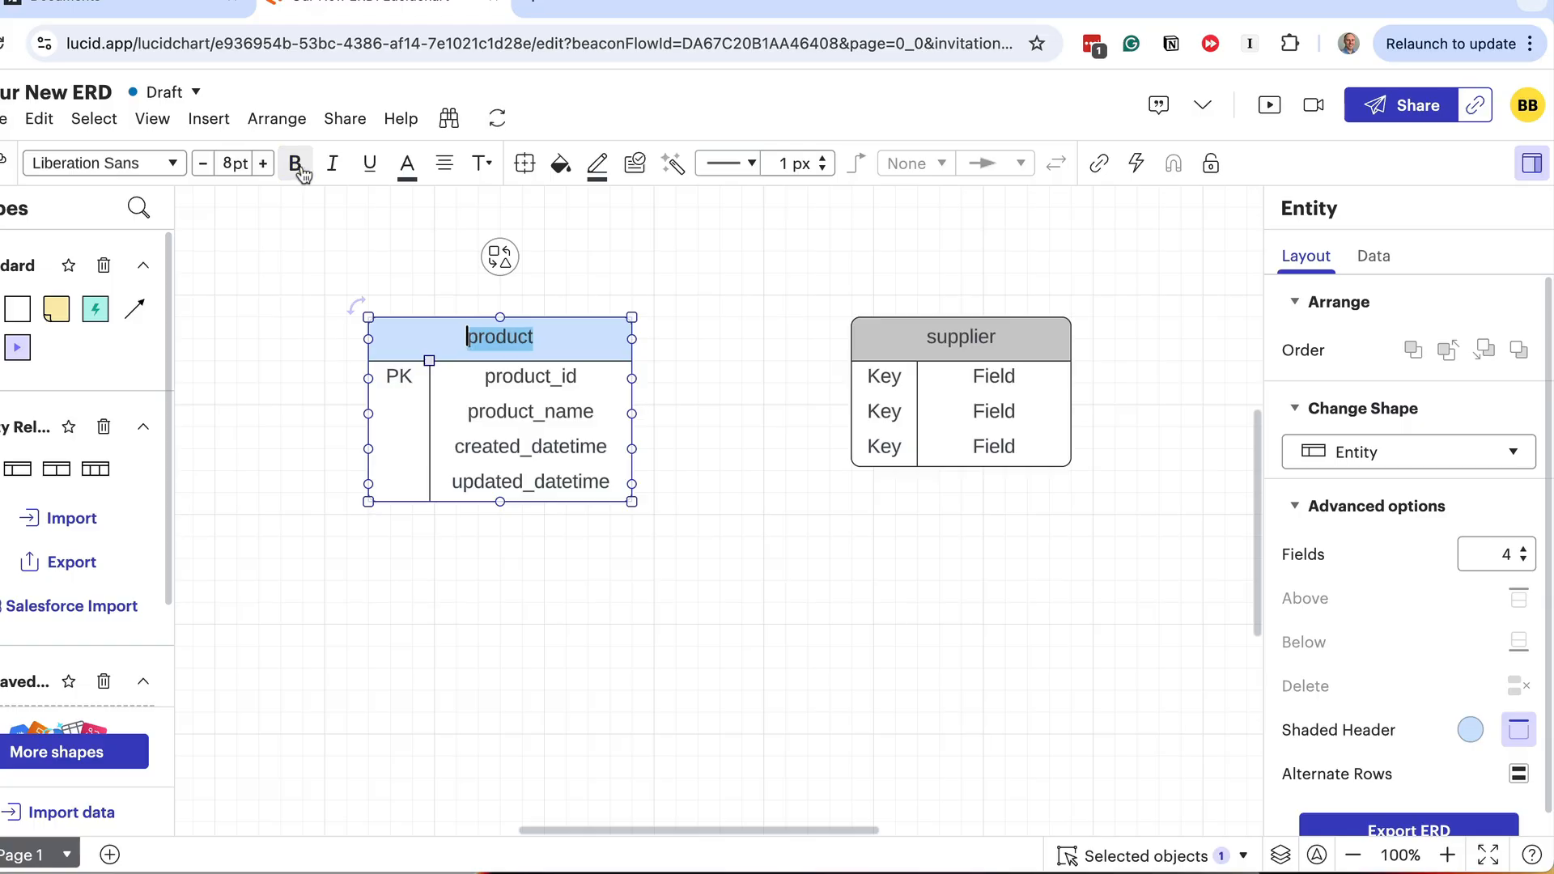
click(1470, 730)
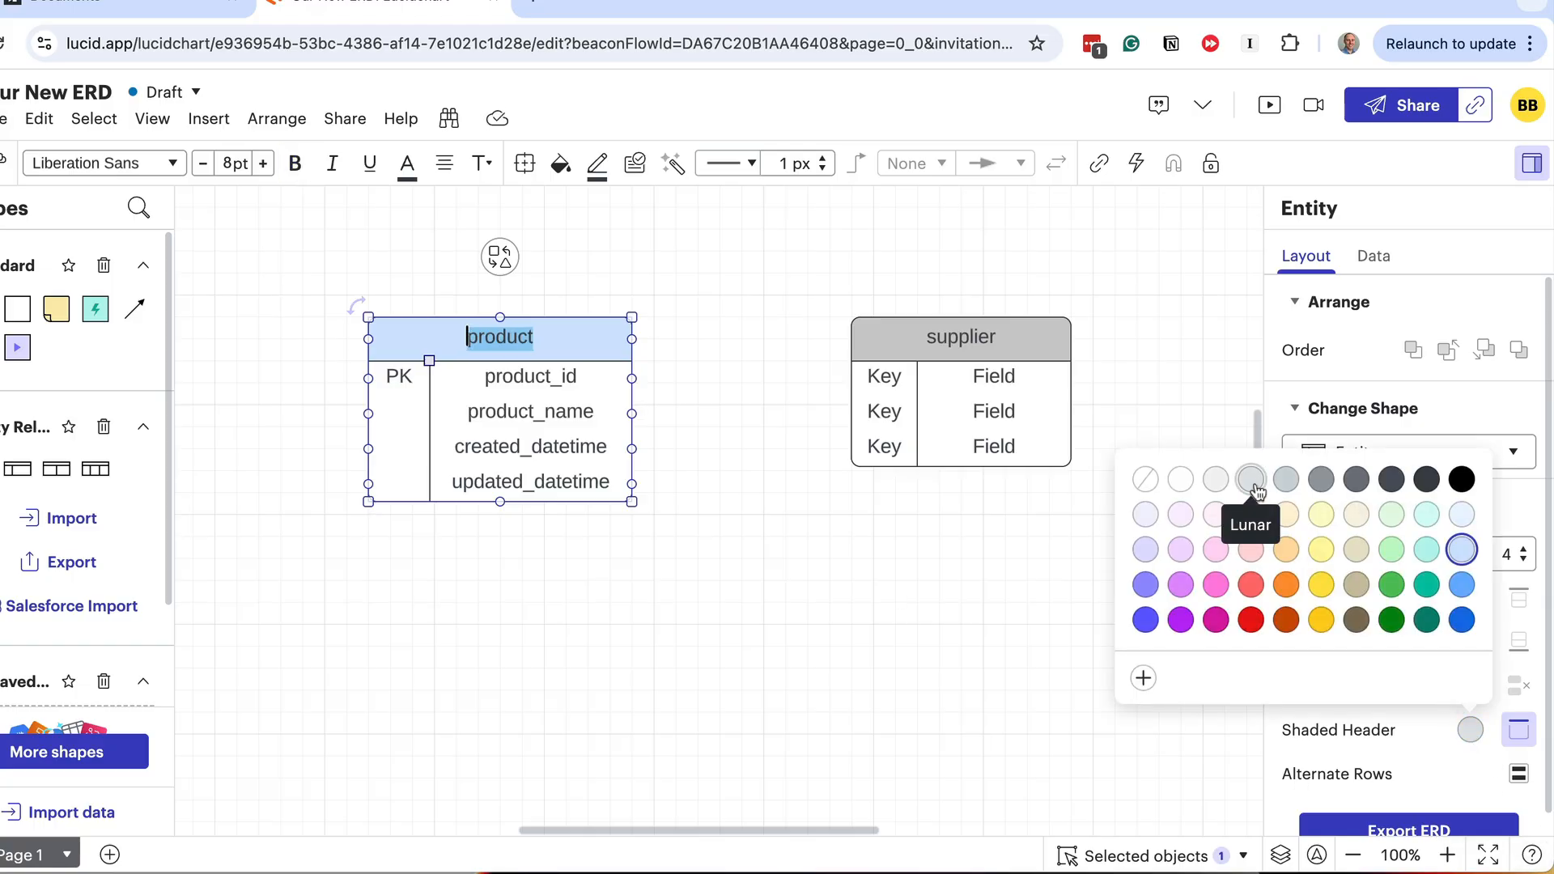
click(1144, 678)
double_click(975, 751)
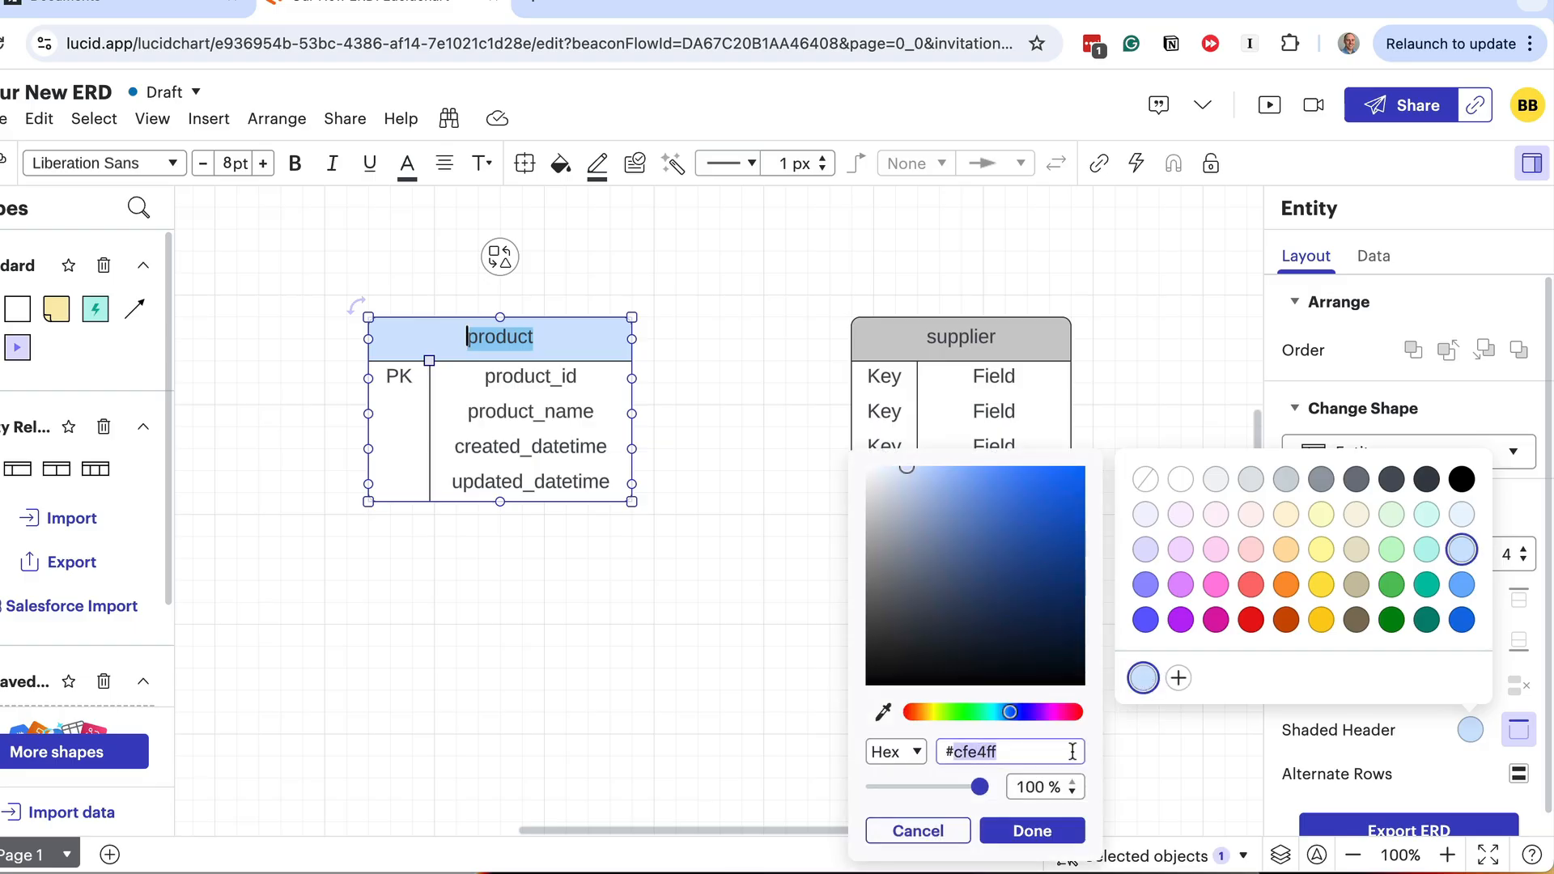
text(CCCCCC)
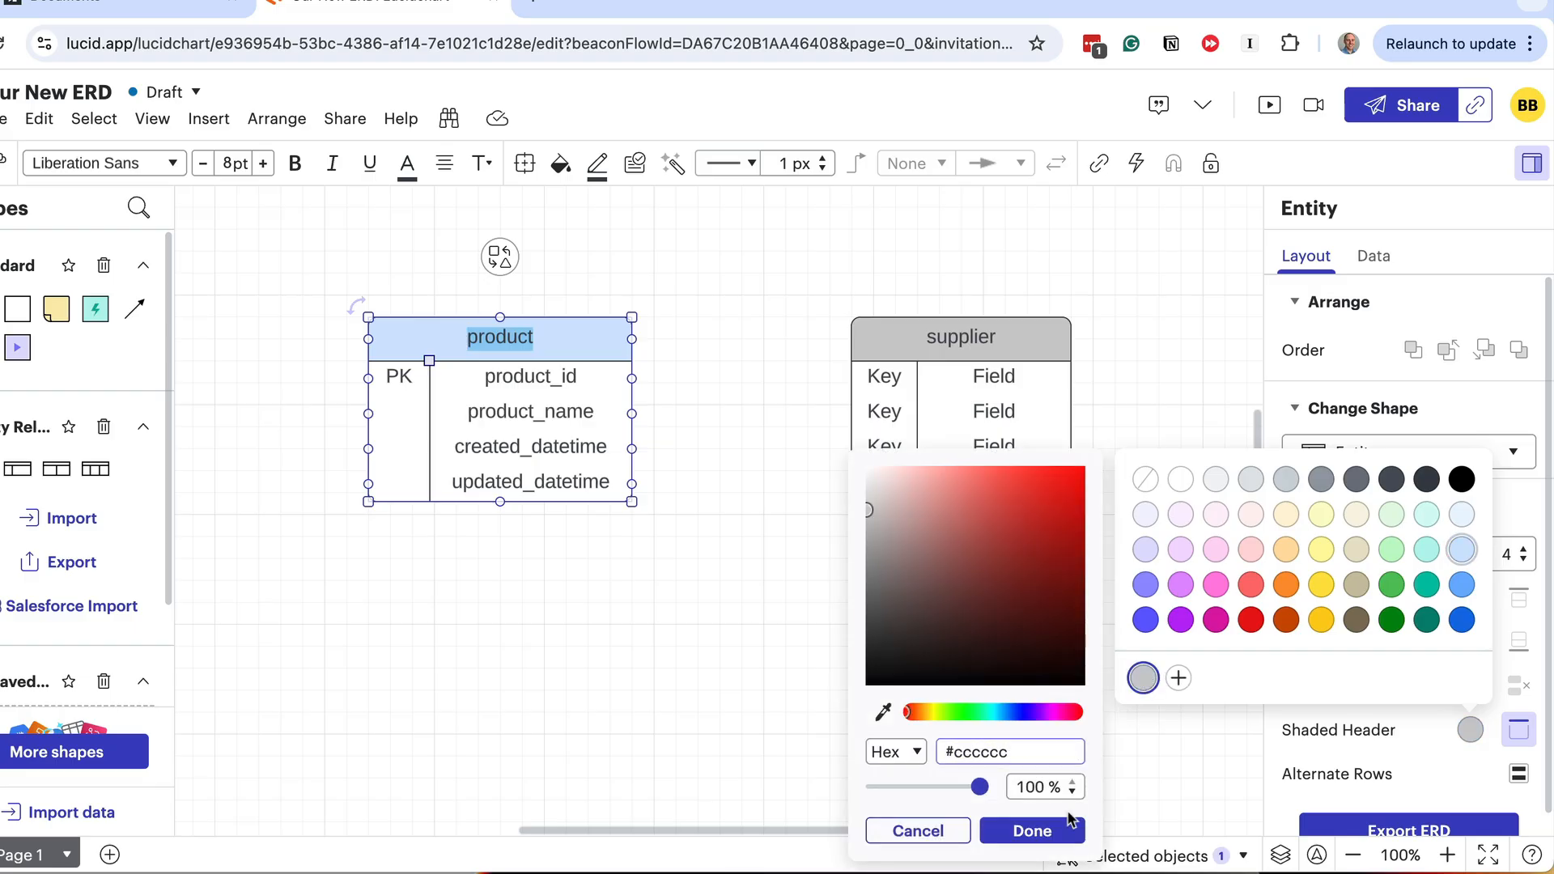
click(1069, 829)
click(1026, 643)
- Fill the supplier entity's first row with the key "PK" and the field "supplier_id"
double_click(883, 377)
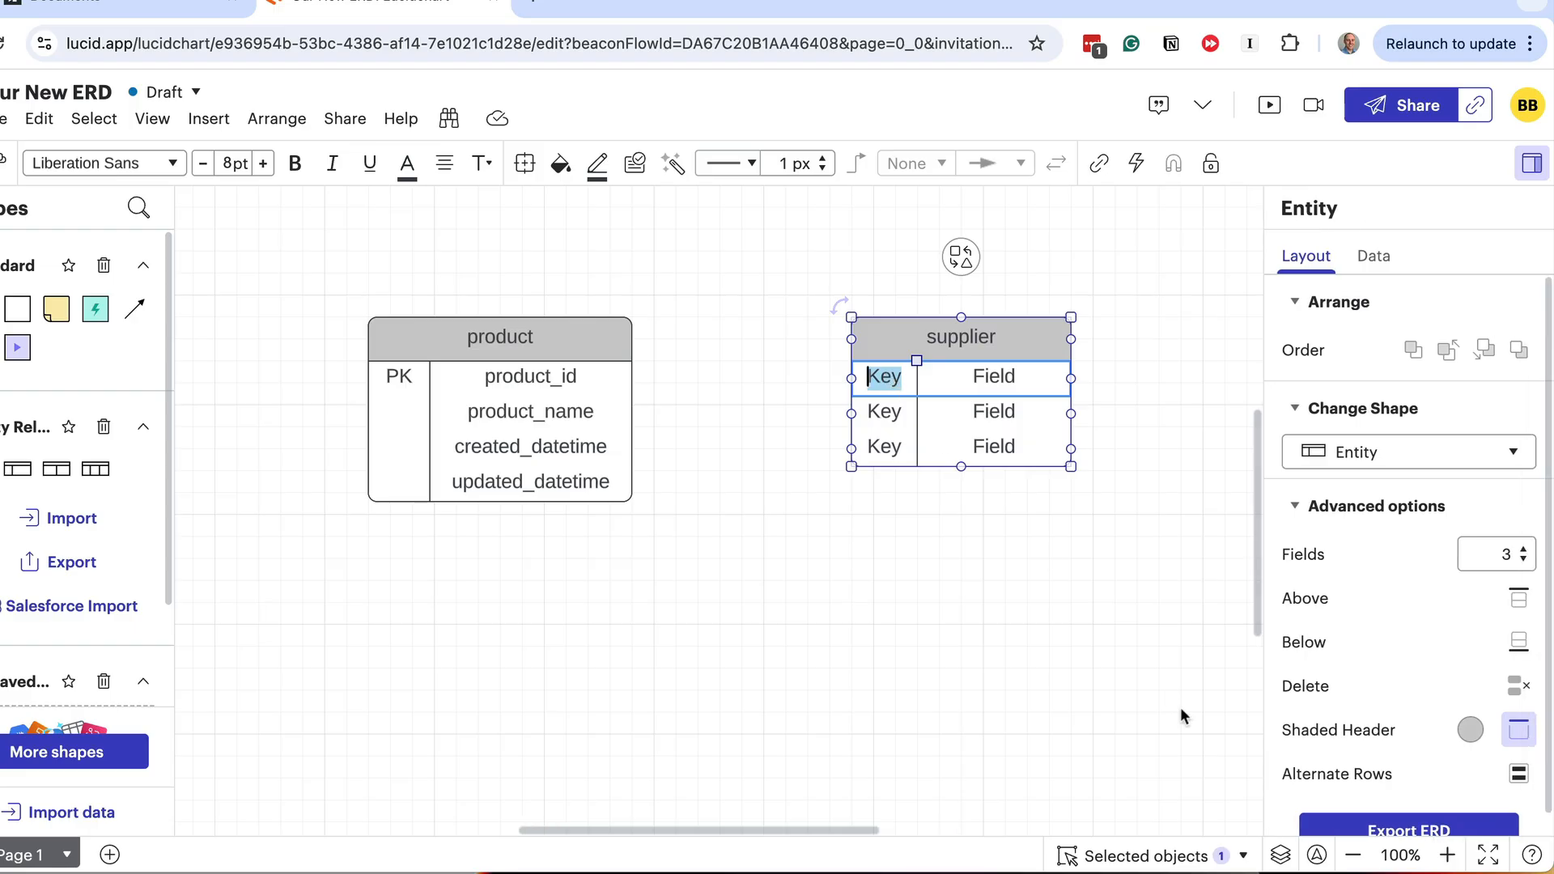
text(PK)
key(Tab)
text(supplier_id)
key(Tab)
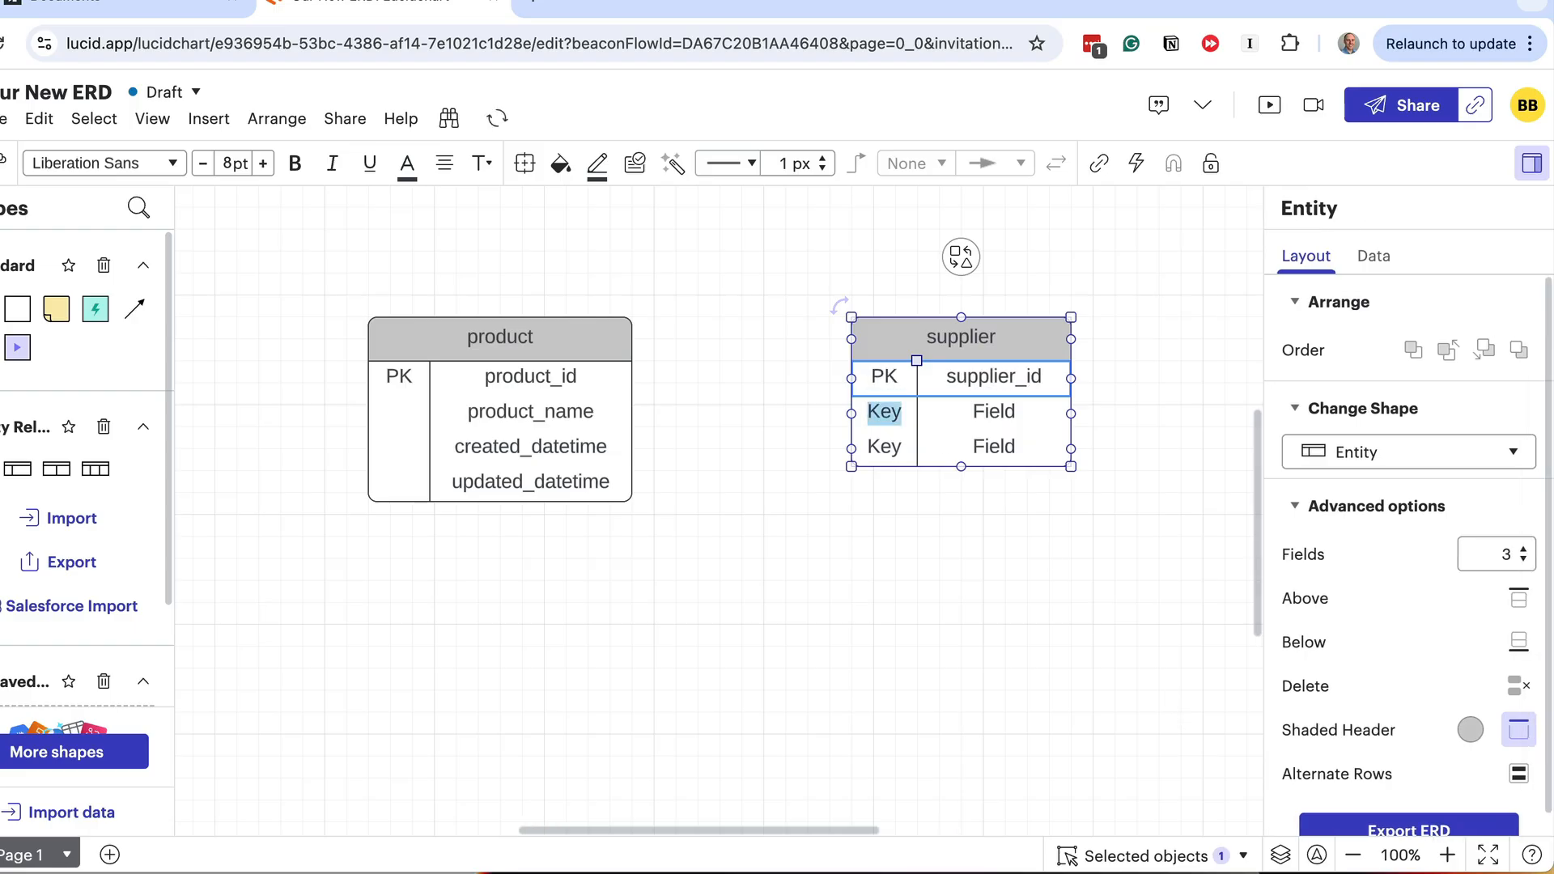
- Give the supplier entity's second row an empty key and the field "supplier_name", and delete the third row
key(BackSpace)
key(Tab)
text(supplier_name)
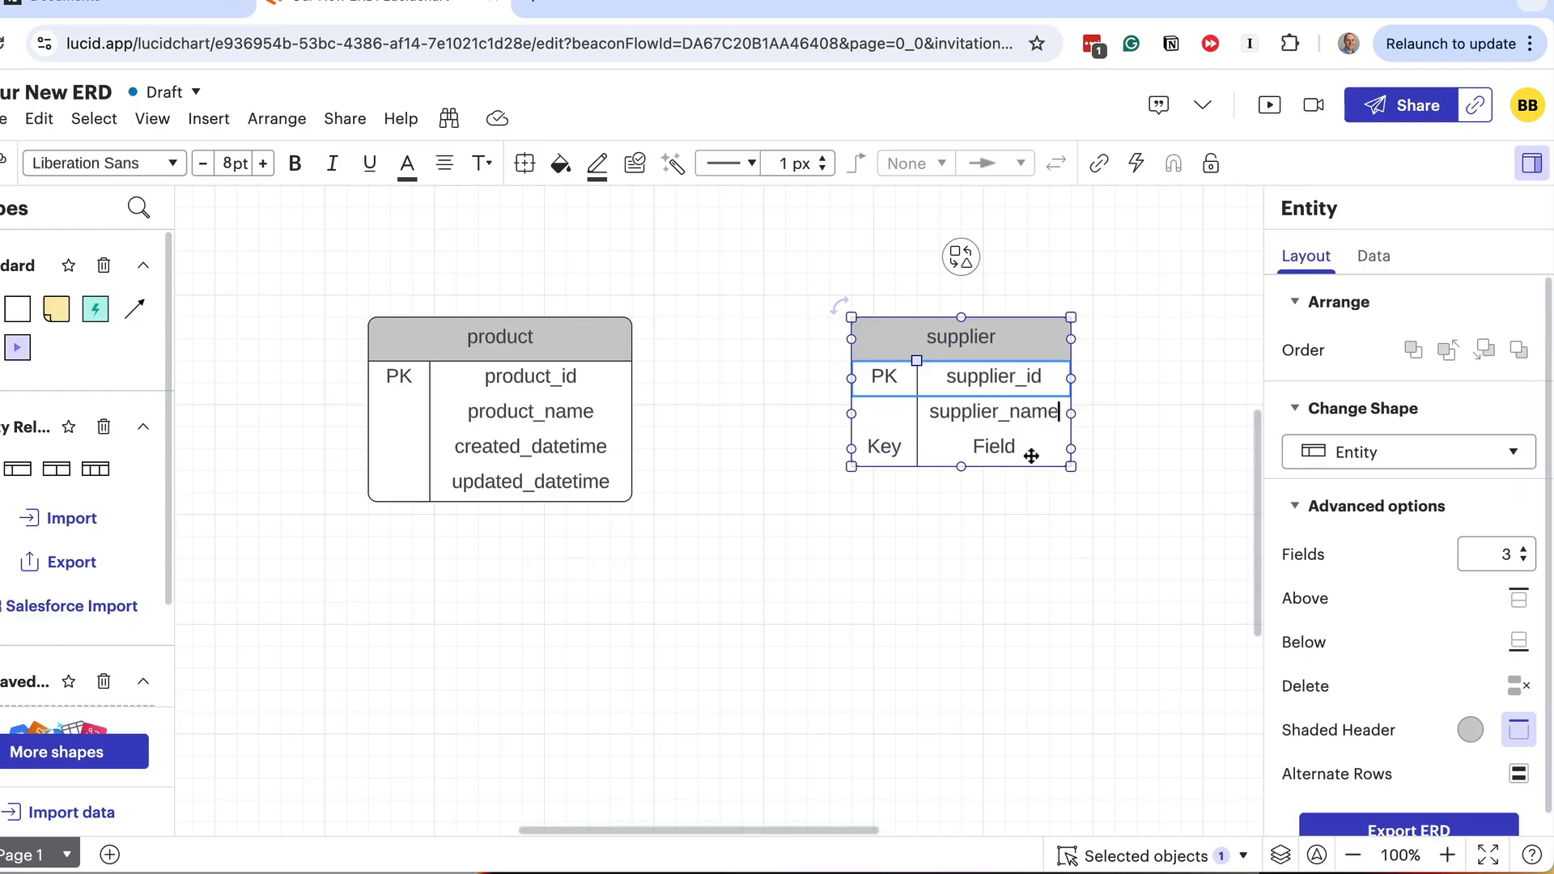
click(1517, 686)
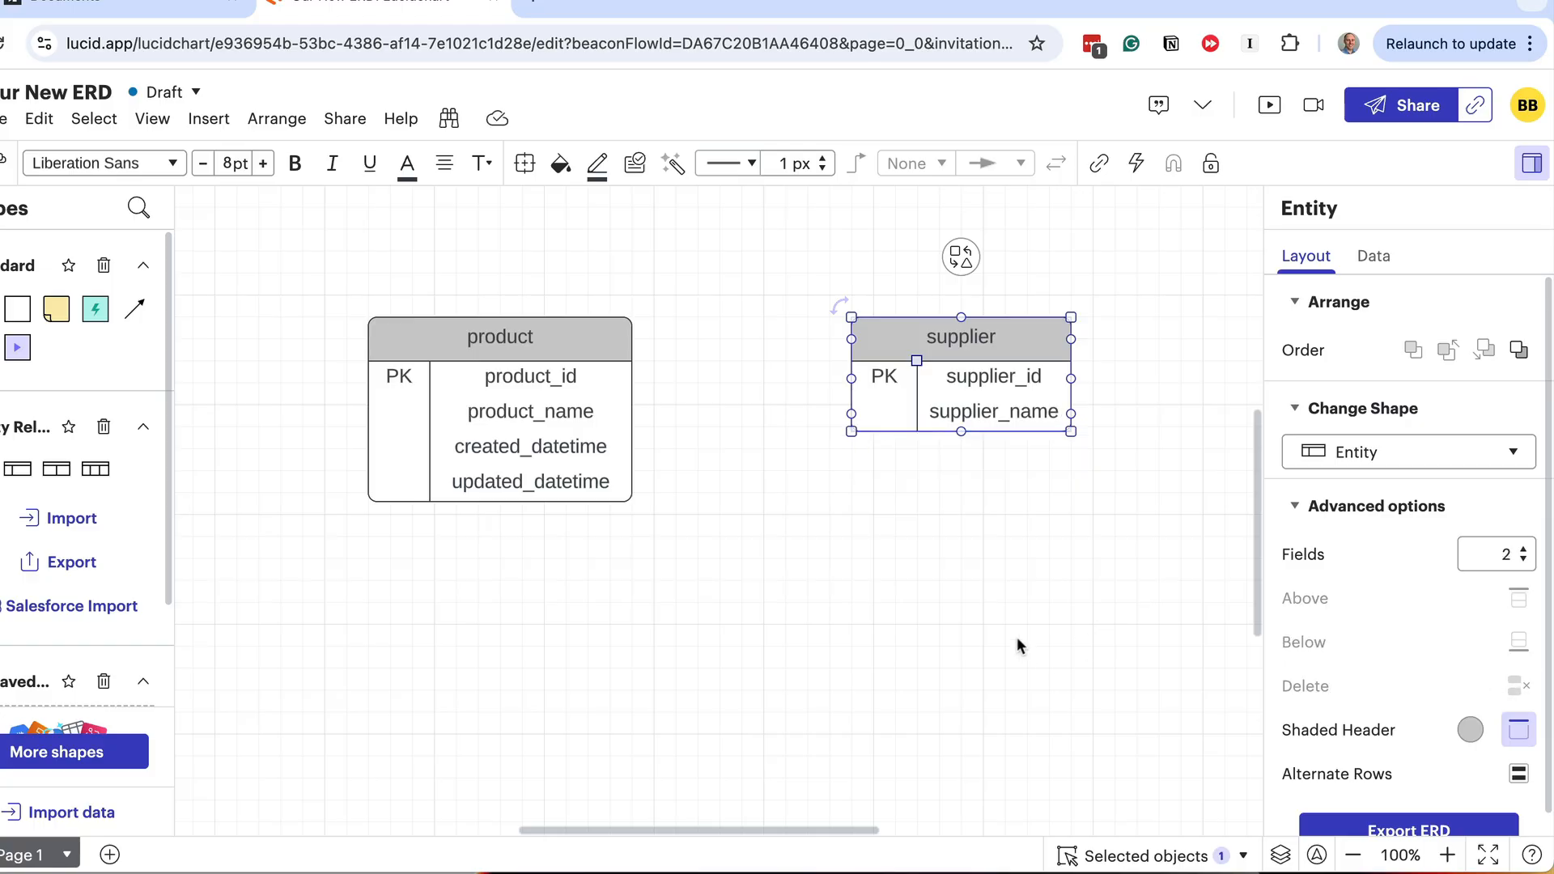
- Move the product entity slightly left and down, and place the supplier entity to its right with their headers level
drag(940, 344, 830, 585)
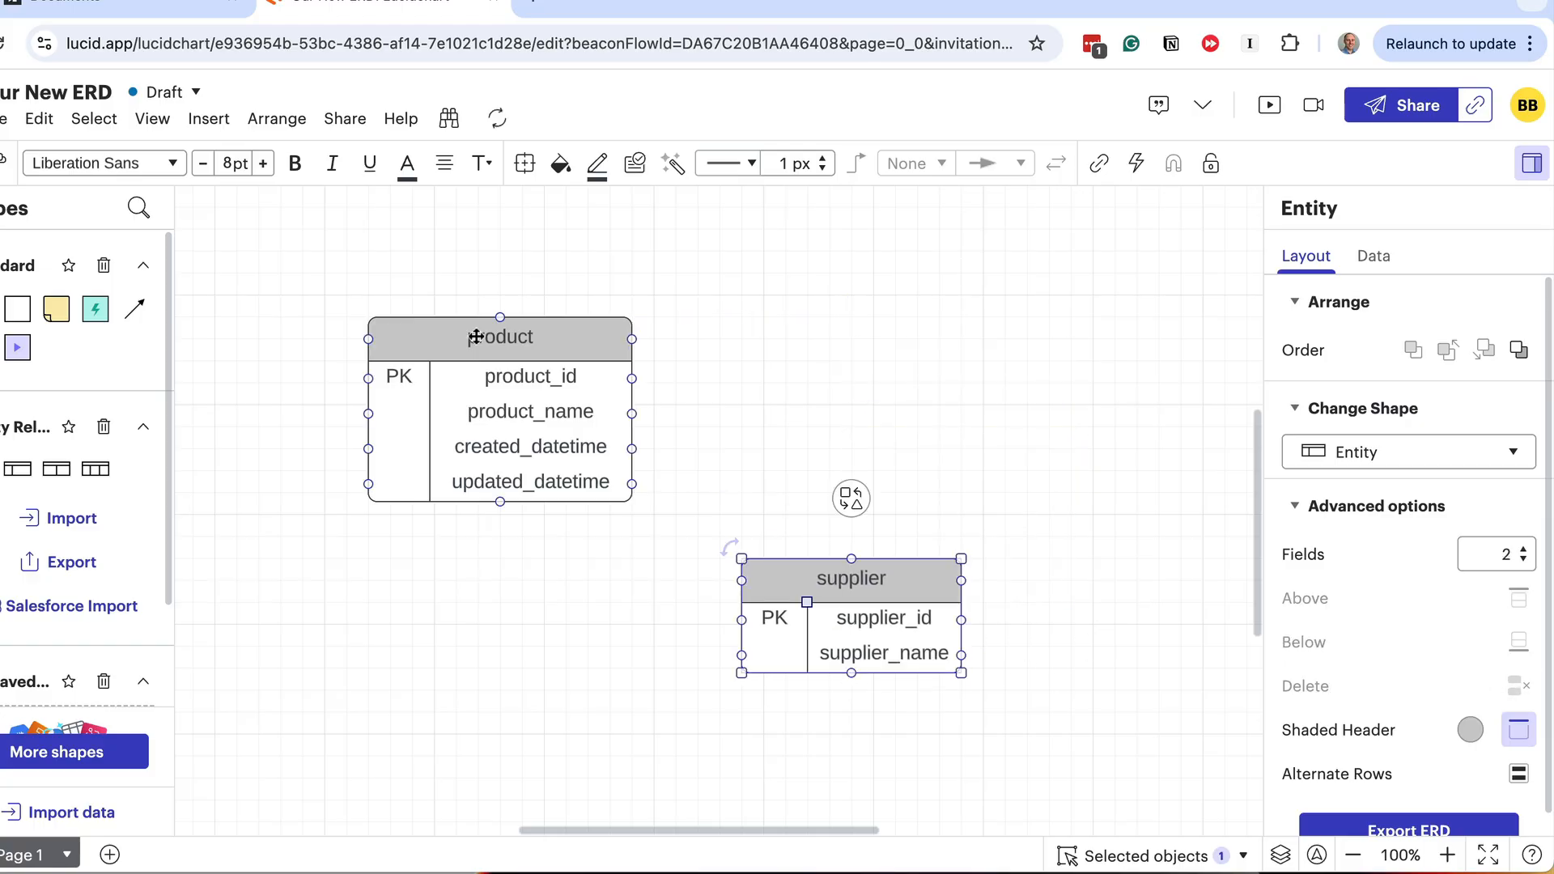
drag(551, 365, 486, 387)
drag(824, 564, 871, 351)
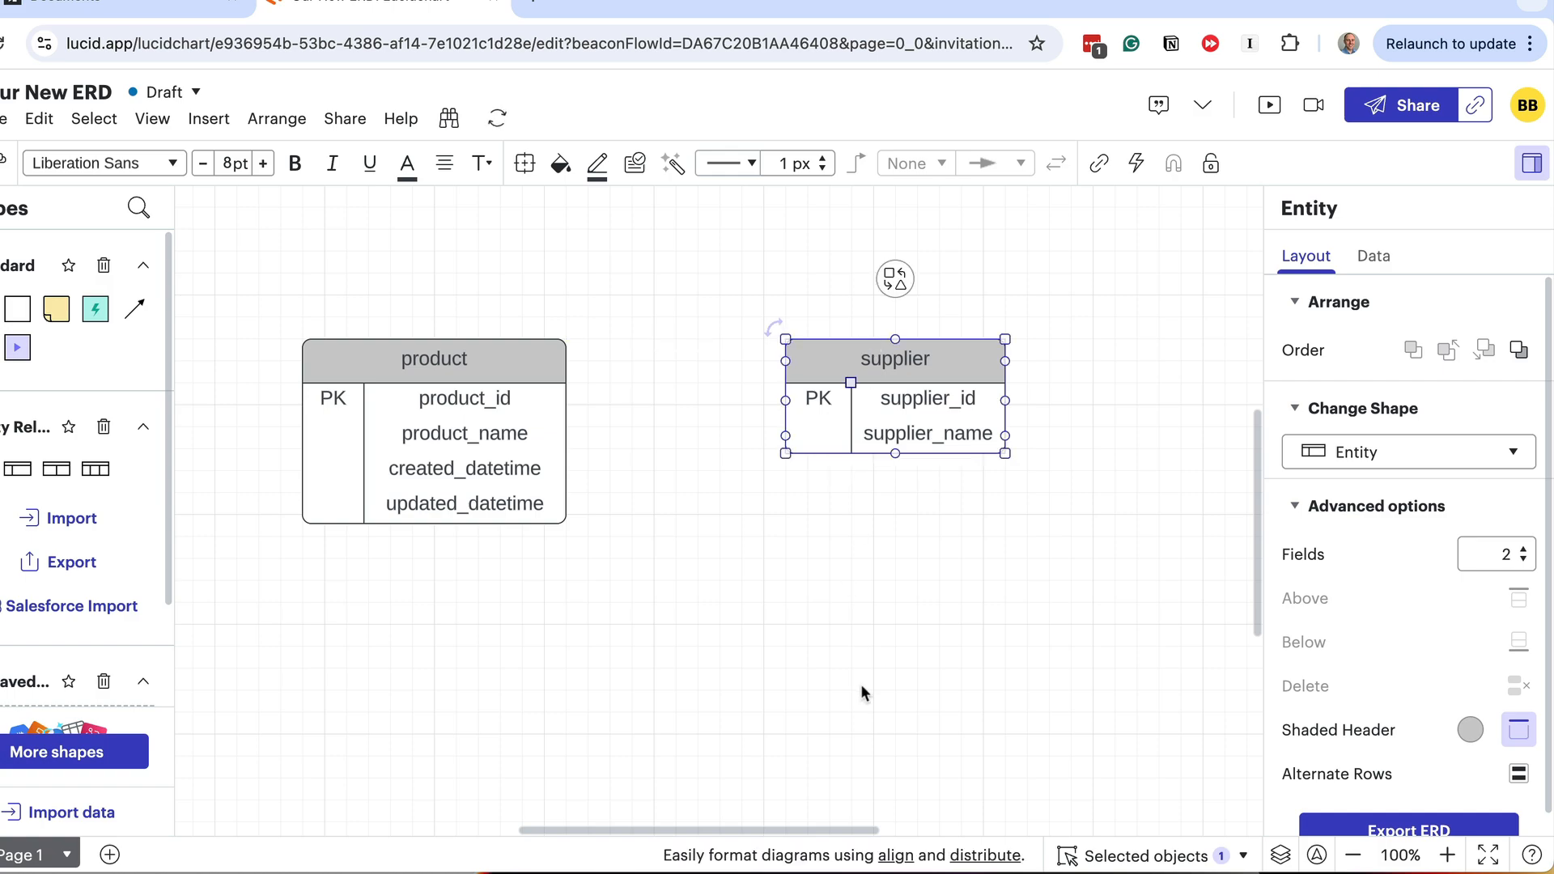
- Add a fifth row to the product entity with the key "FK" and the field "supplier_id"
click(452, 374)
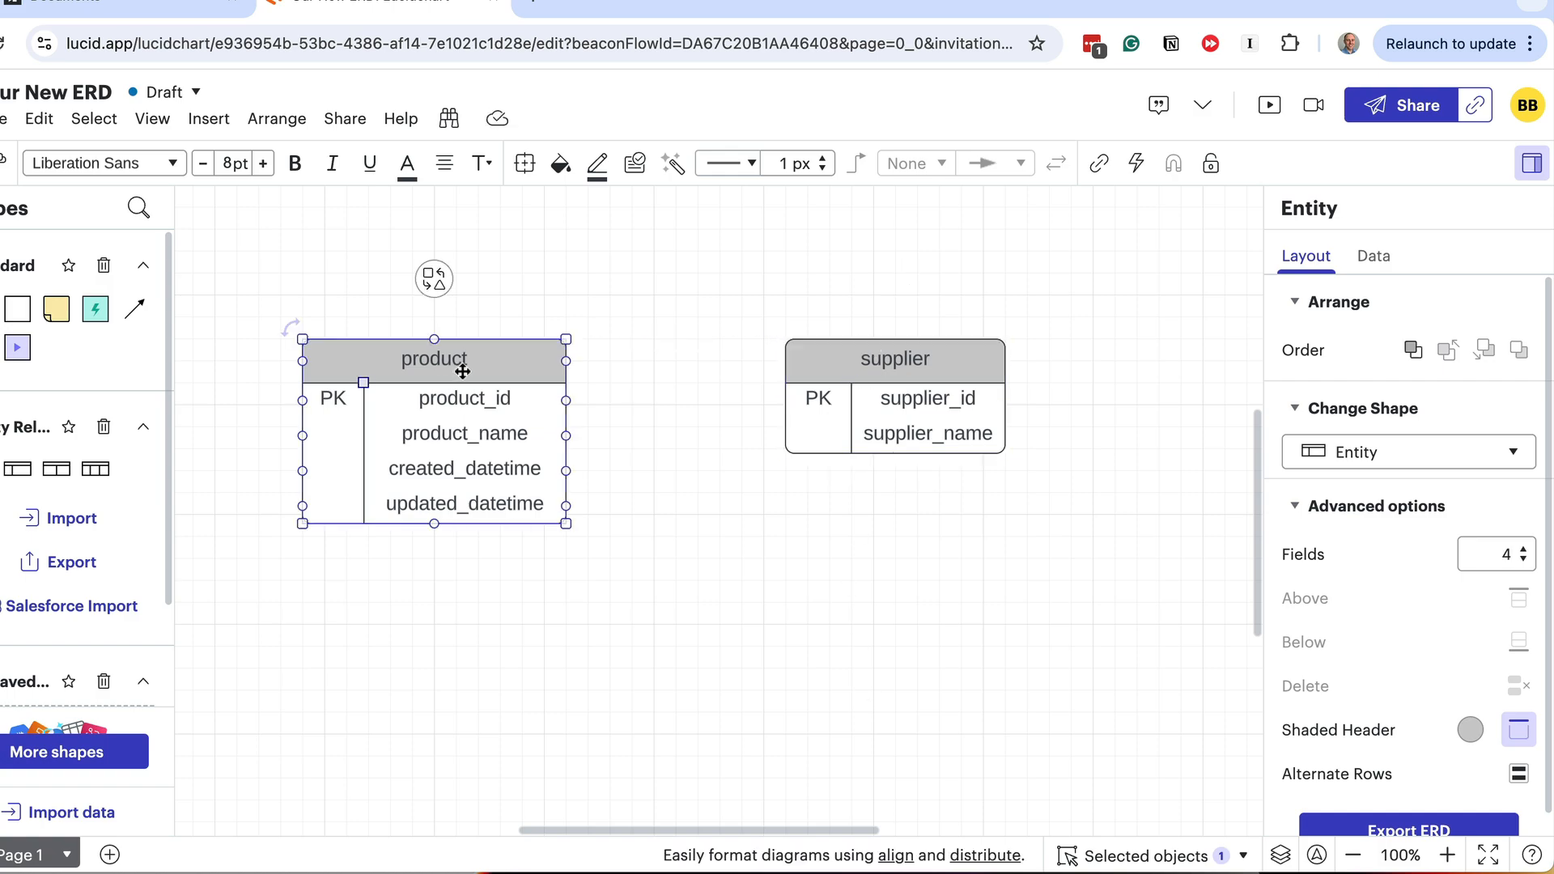
click(1524, 548)
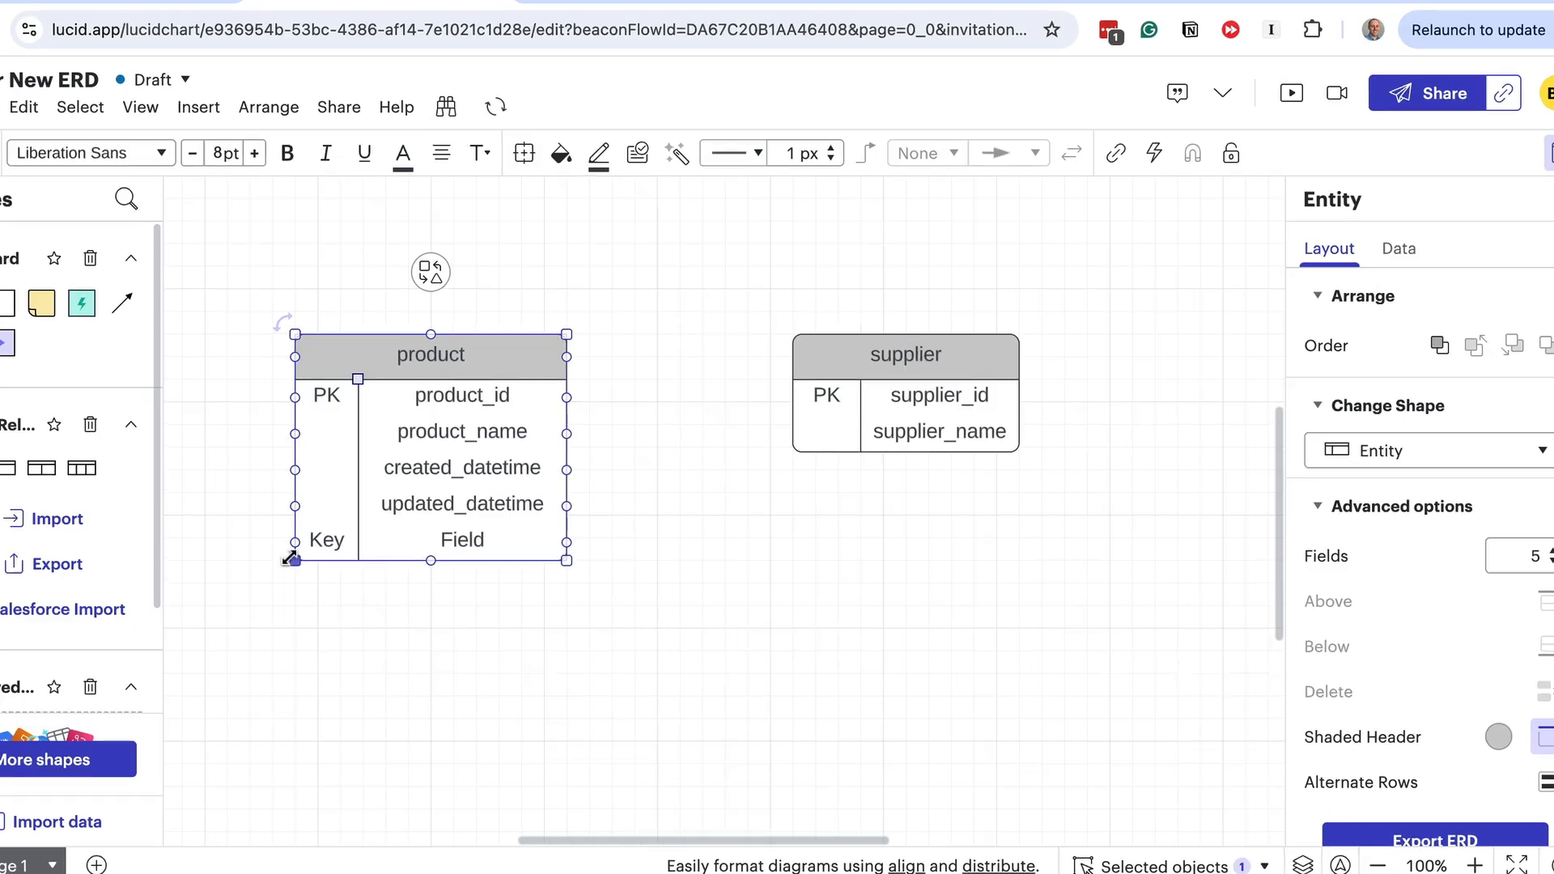
click(337, 544)
click(337, 544)
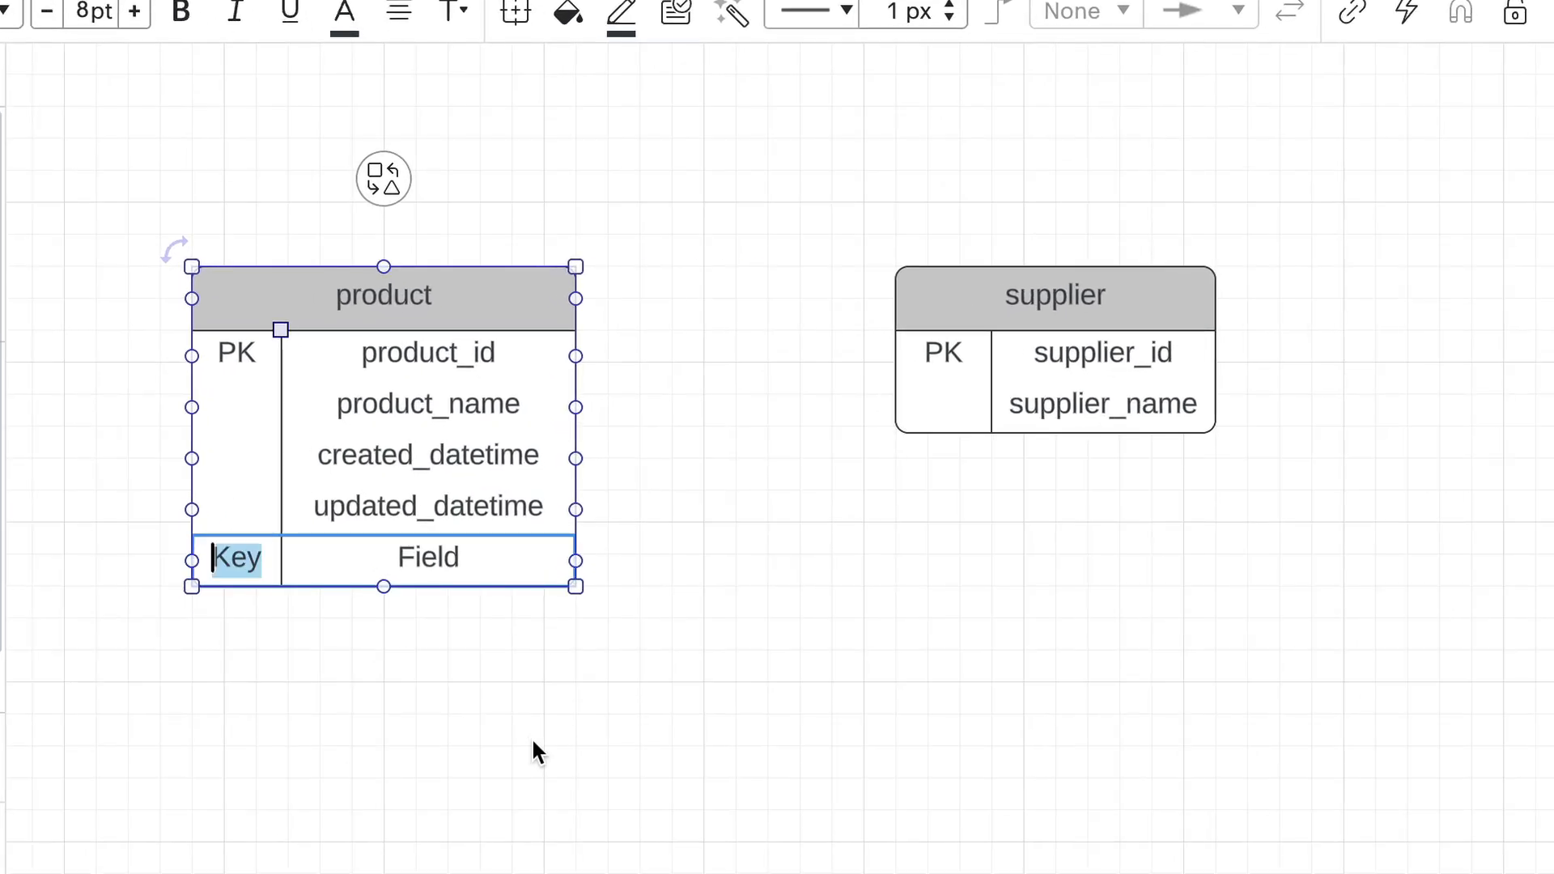
text(FK)
key(Tab)
text(suppli)
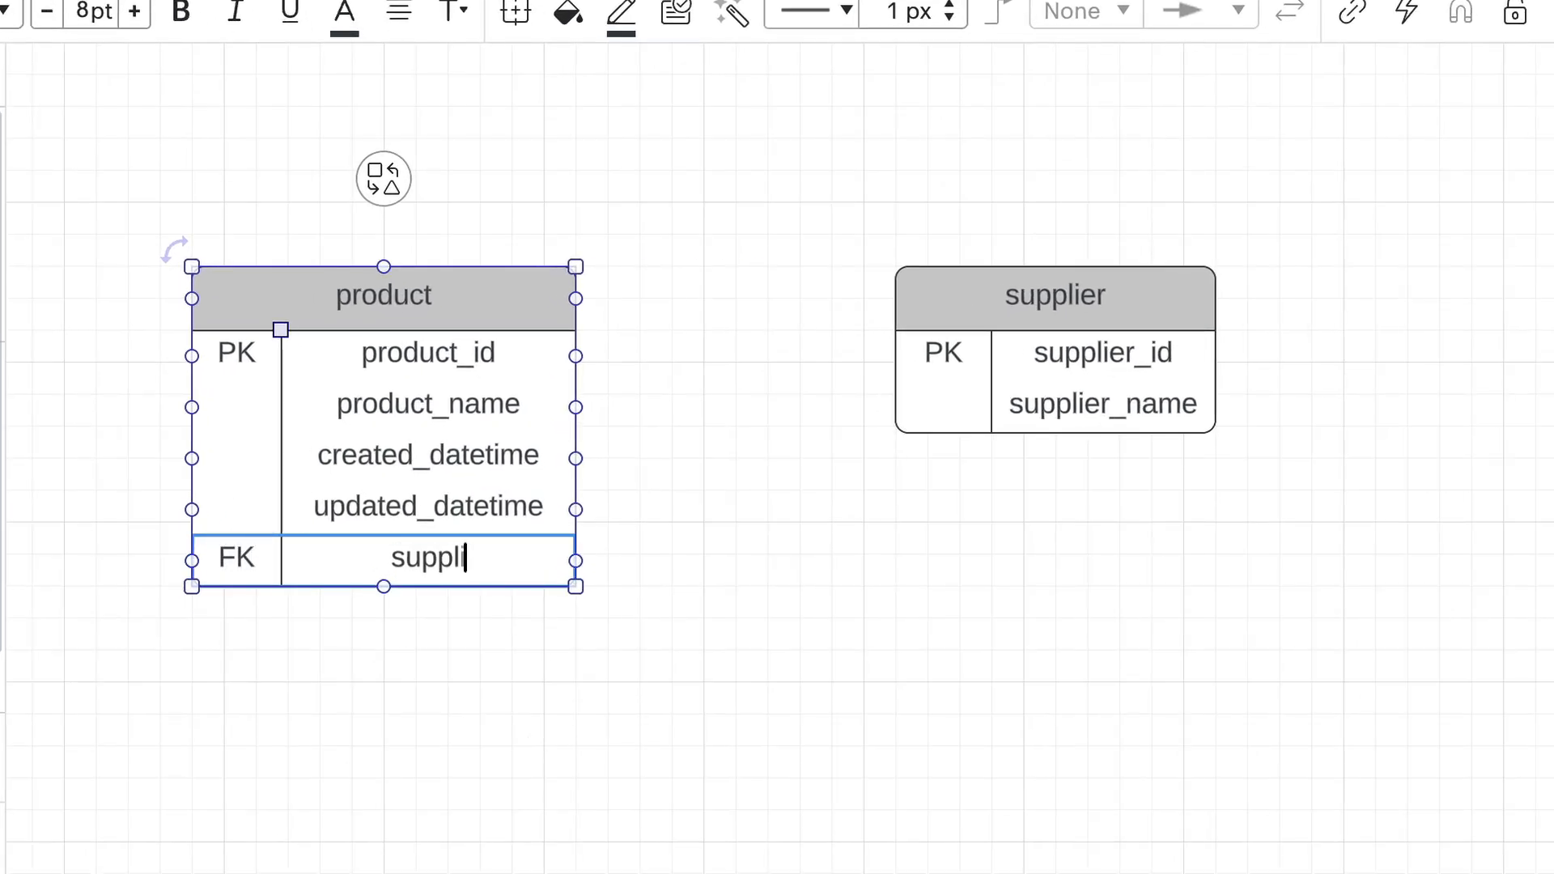
text(er_id)
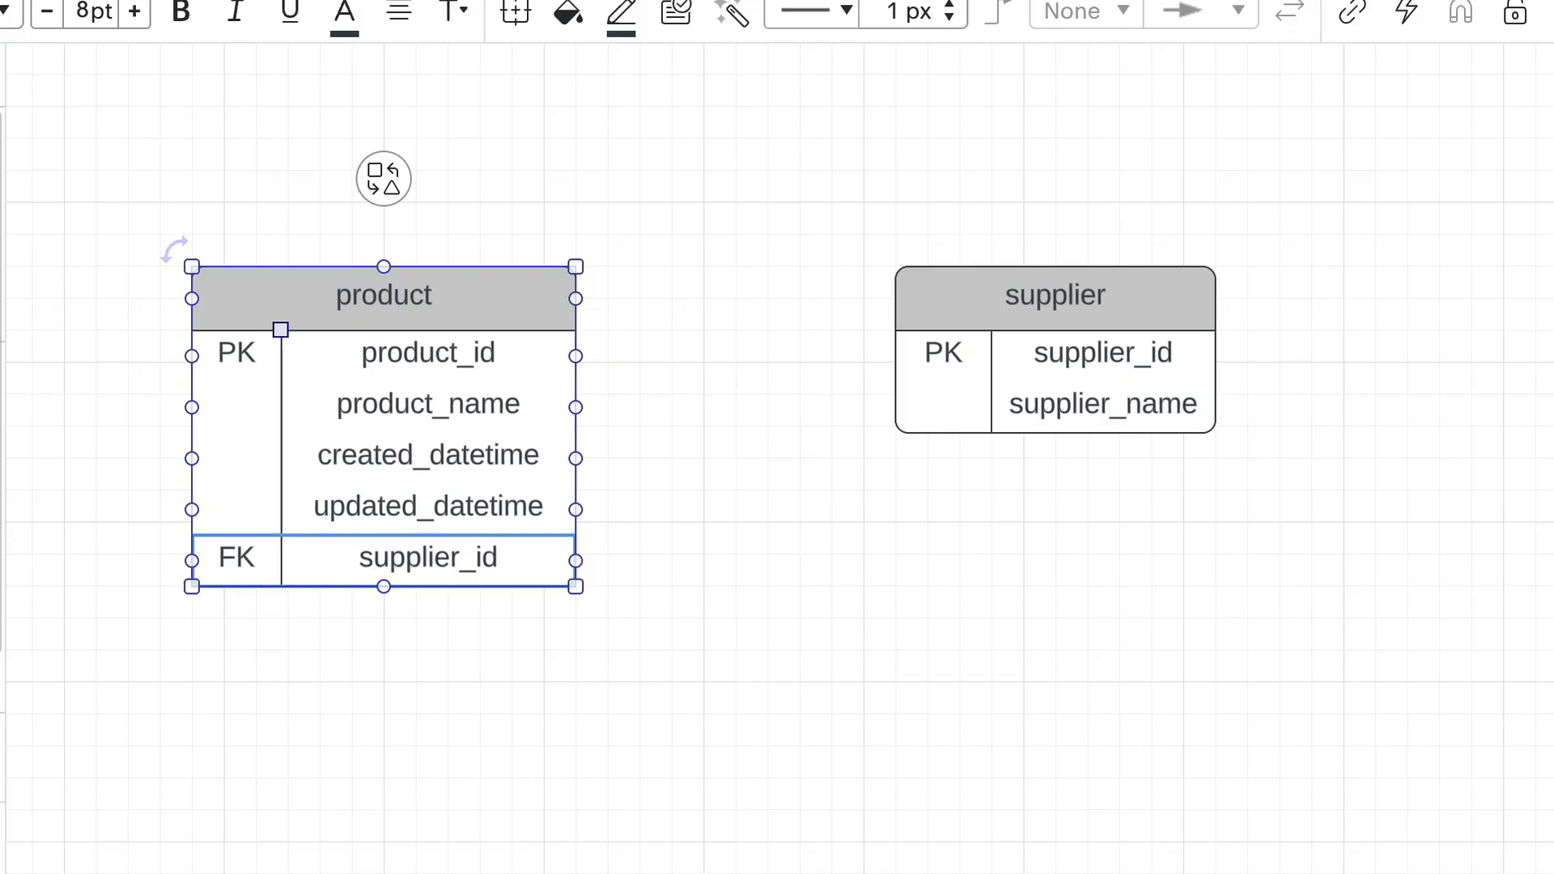
click(764, 692)
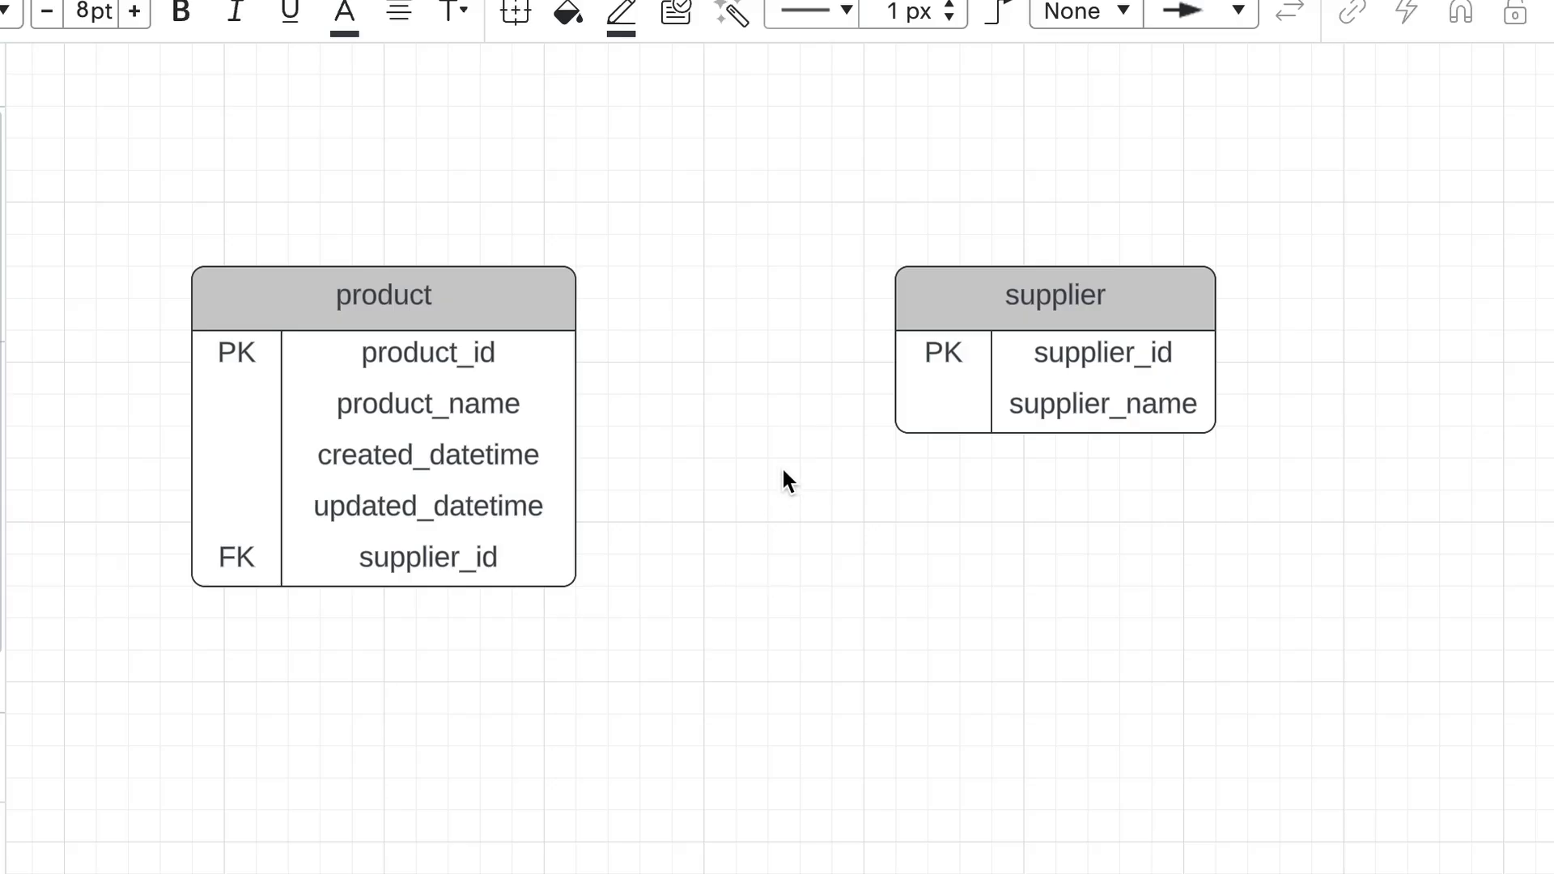
- Connect the supplier entity's supplier_id row to the product entity's supplier_id row, with the one end at supplier and the many end at product
mouse_move(895, 360)
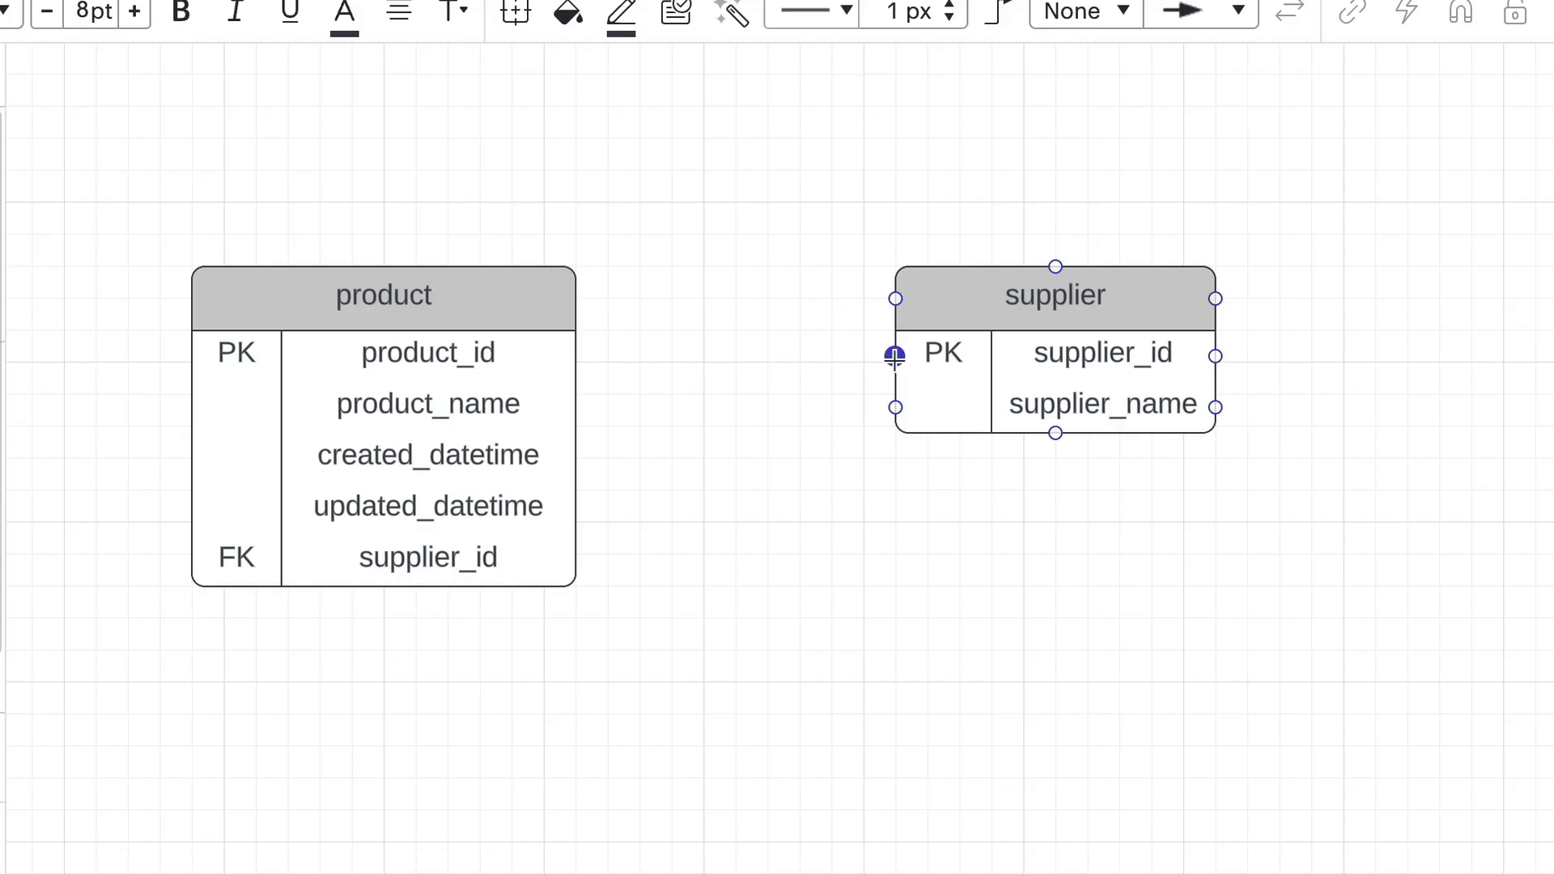
drag(894, 356, 576, 561)
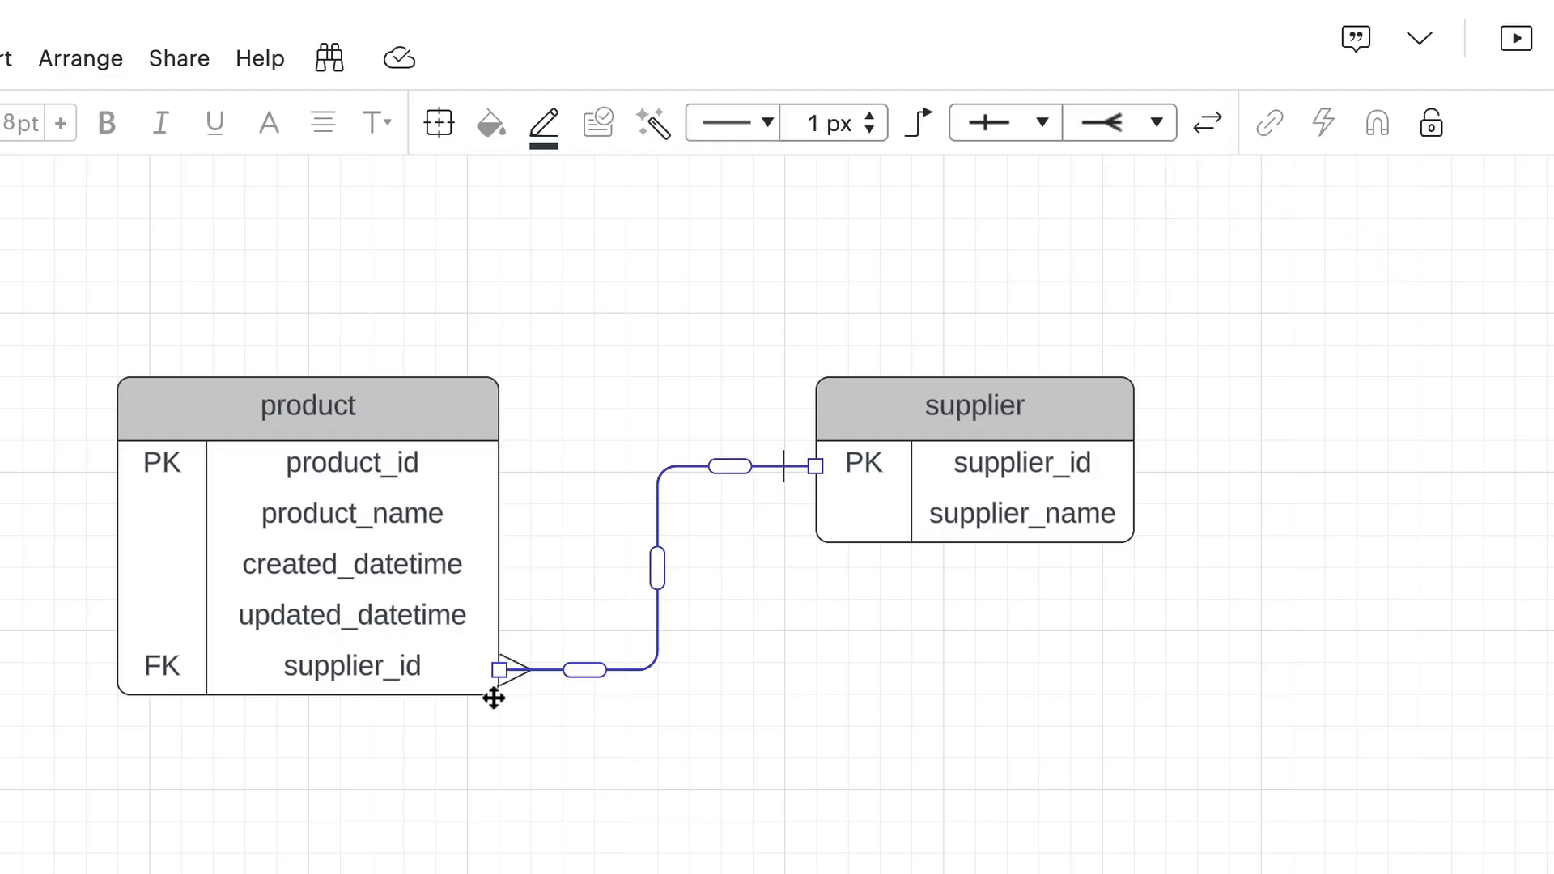
mouse_move(501, 669)
mouse_down()
mouse_move(503, 617)
mouse_move(510, 669)
mouse_up()
- Move the product entity's supplier_id row directly below product_id, and shift the supplier entity down so the relationship line runs straight
click(354, 670)
drag(353, 680, 373, 522)
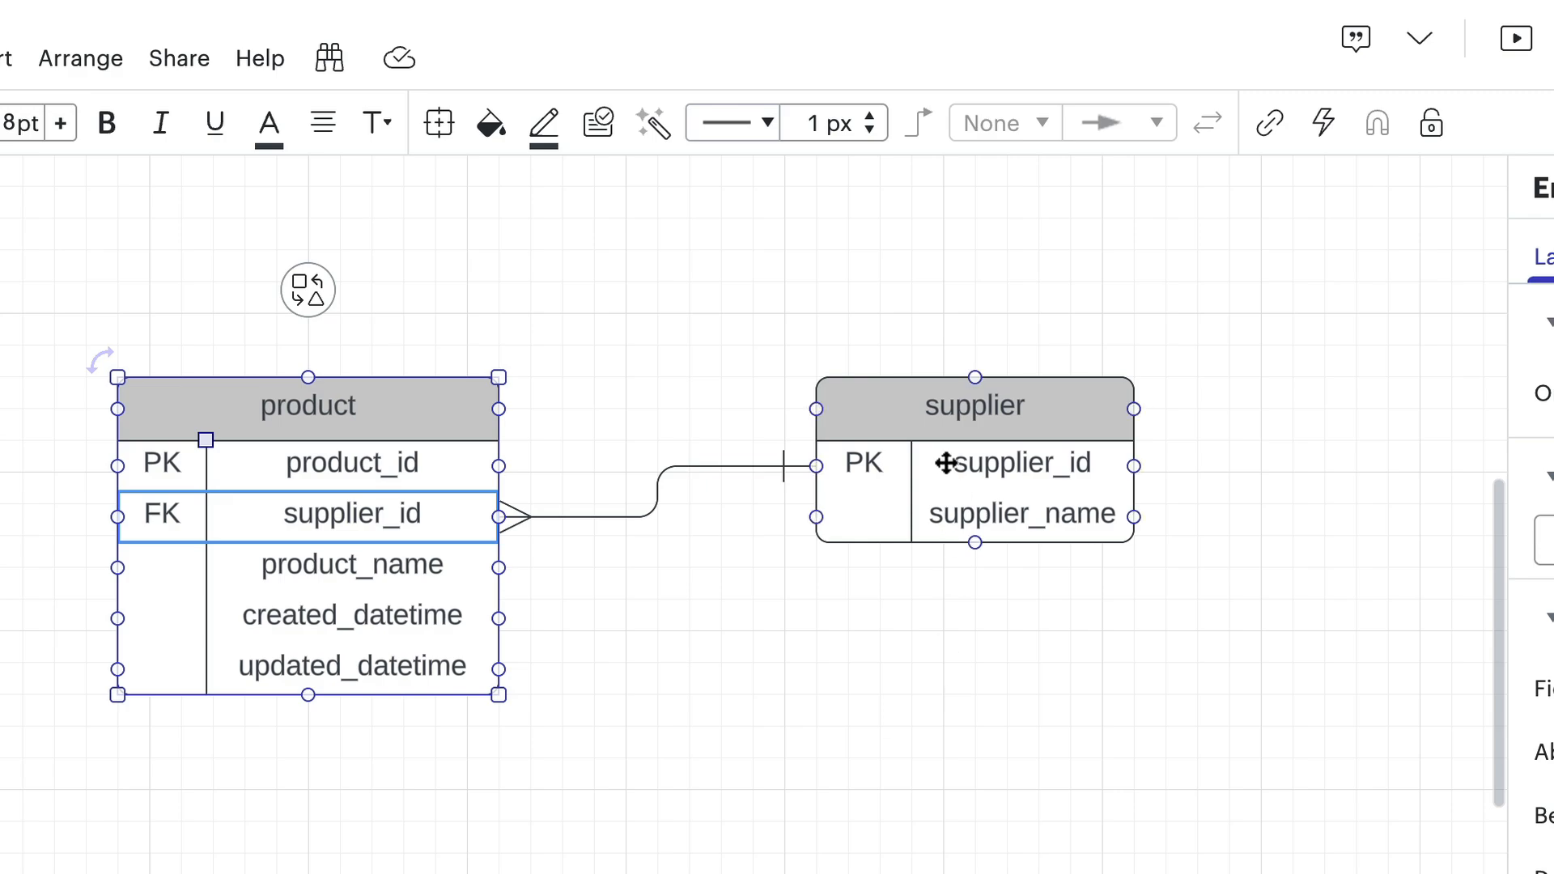
drag(943, 462, 1014, 625)
drag(957, 576, 936, 461)
click(648, 781)
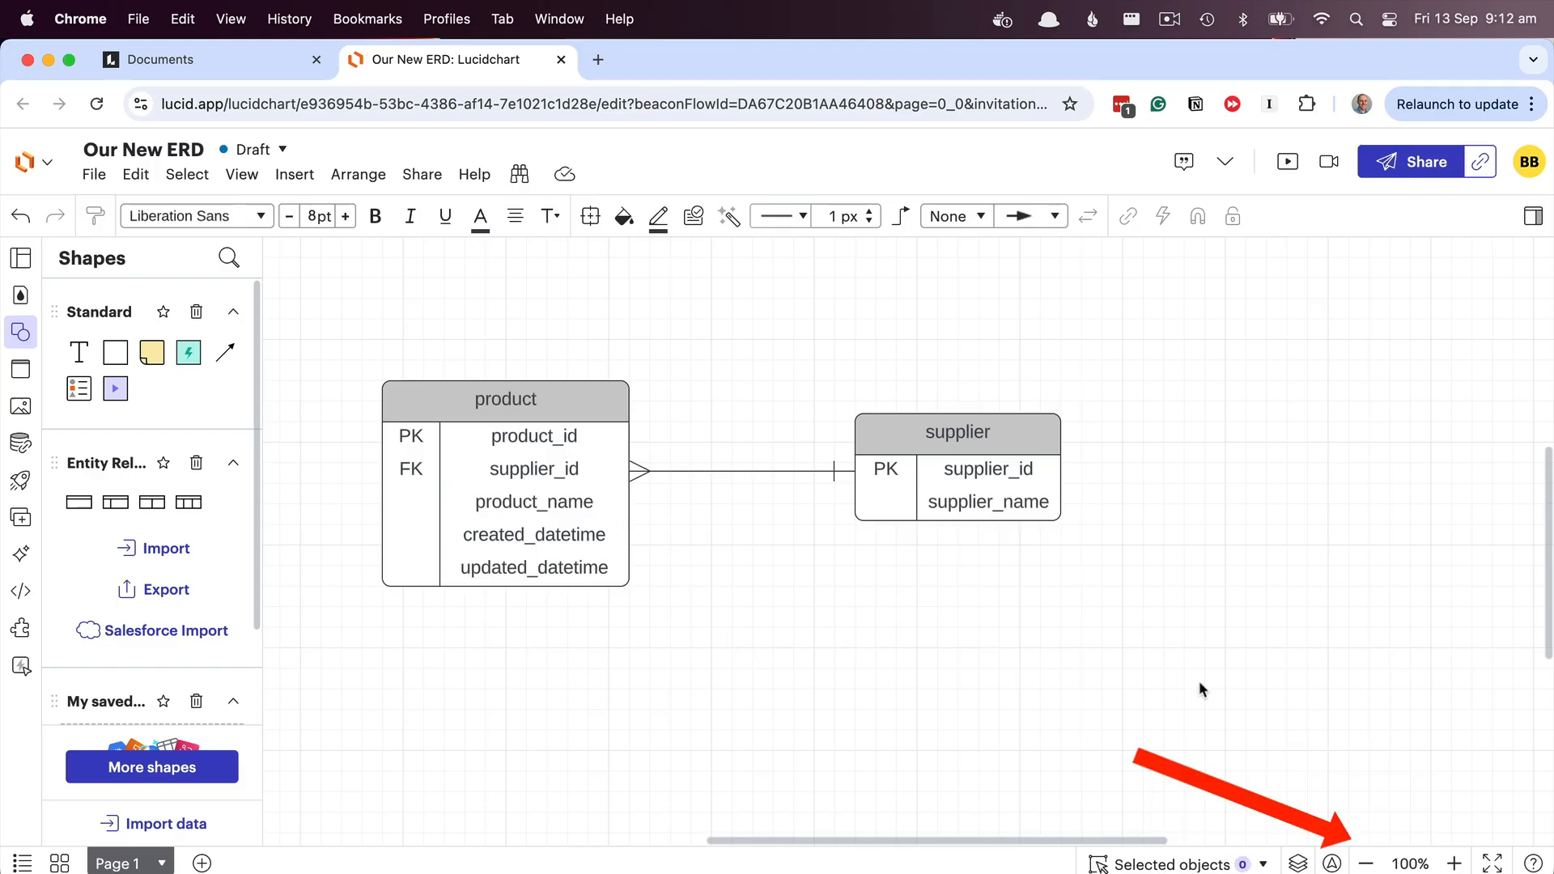
click(1410, 864)
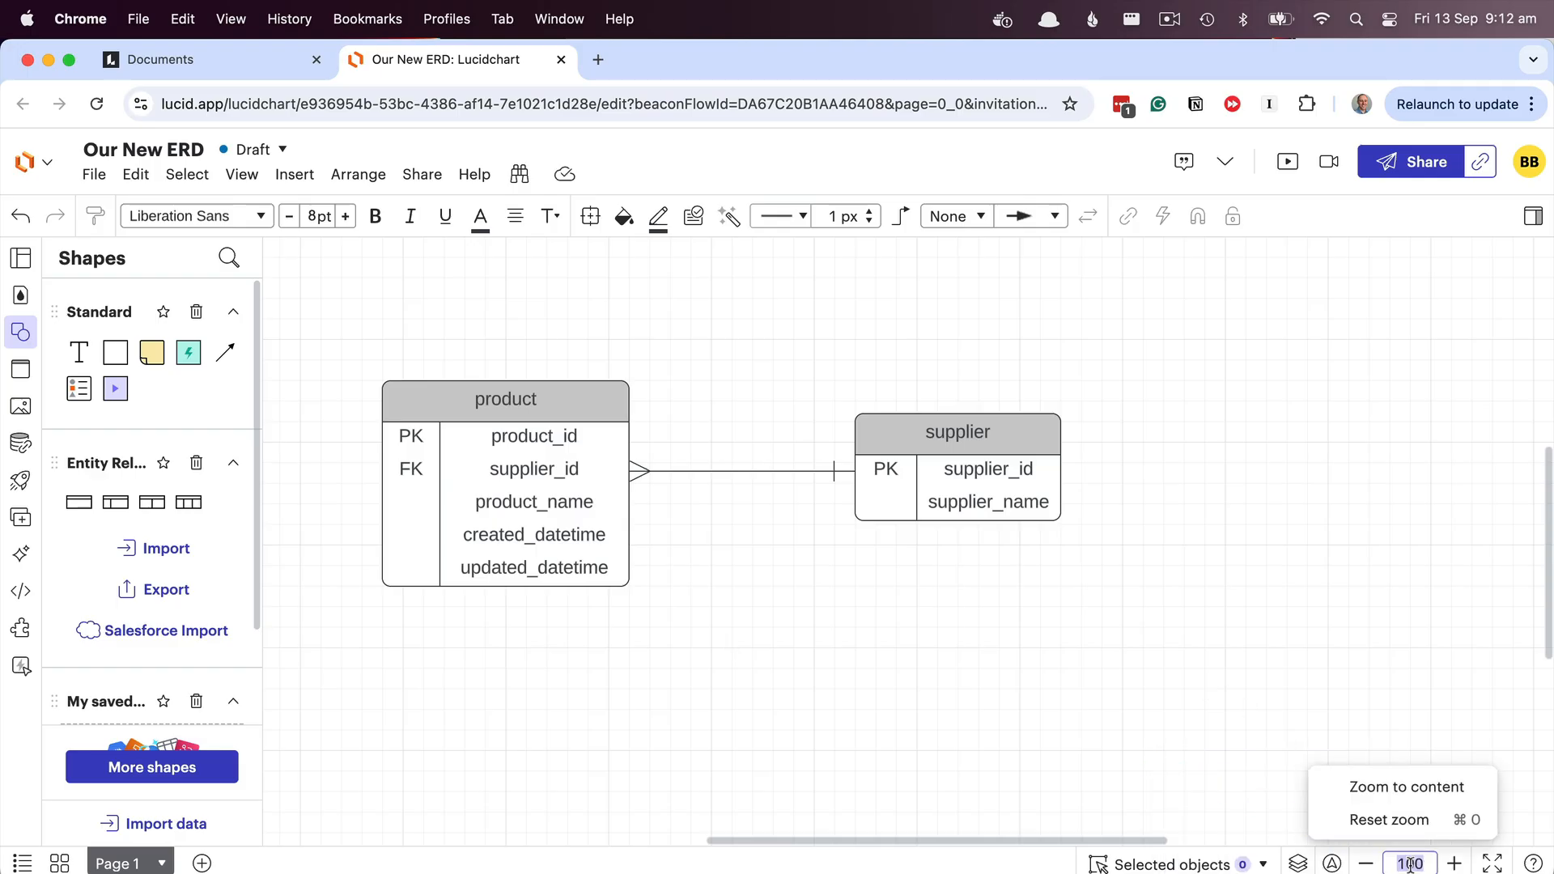
click(1465, 789)
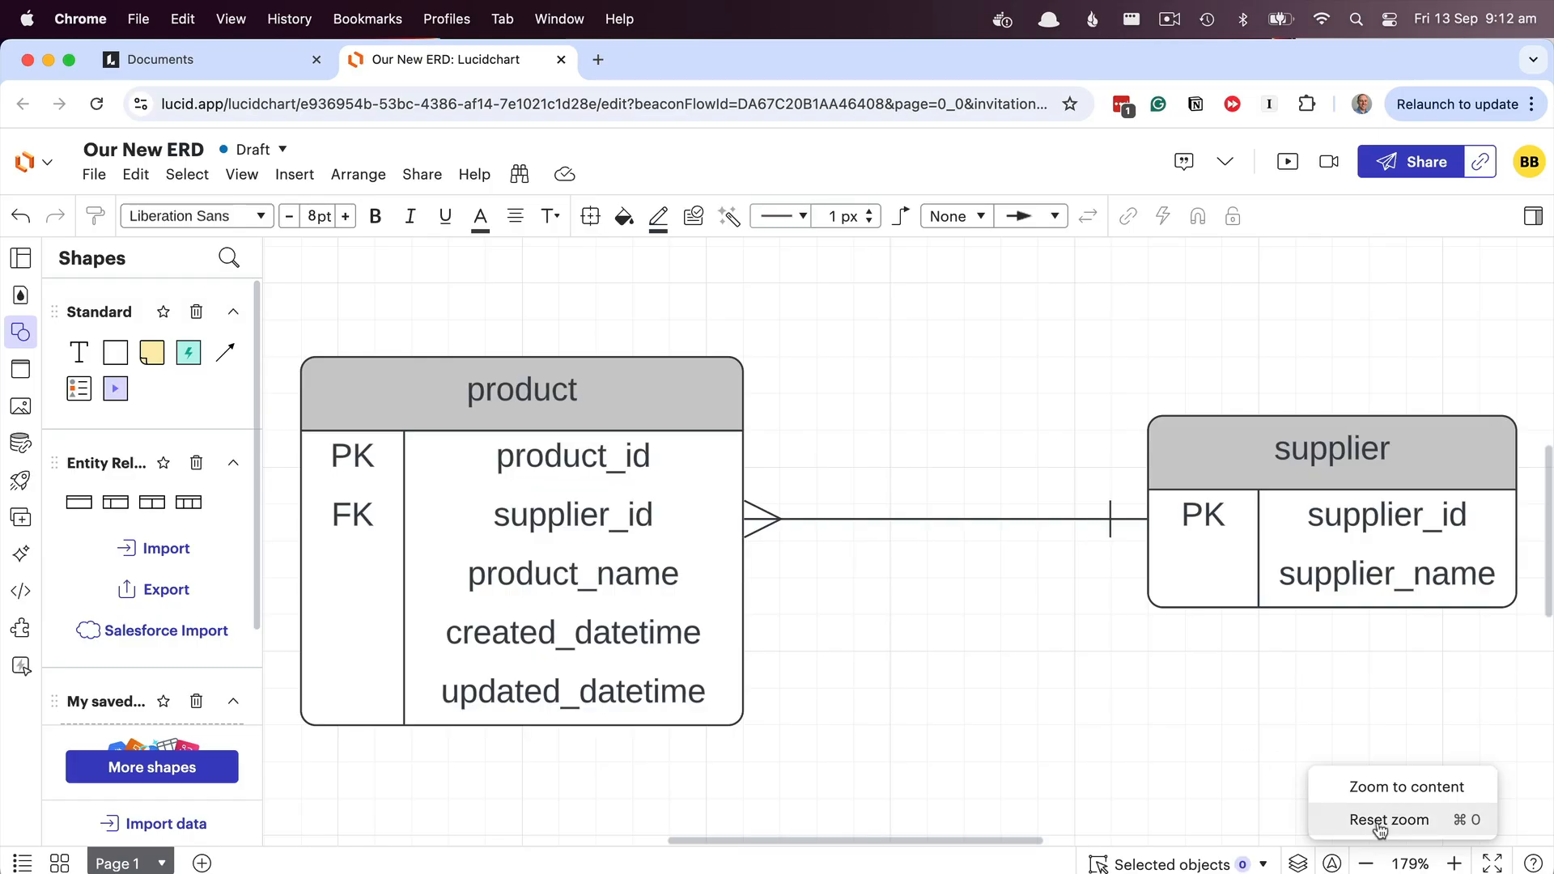
click(1448, 822)
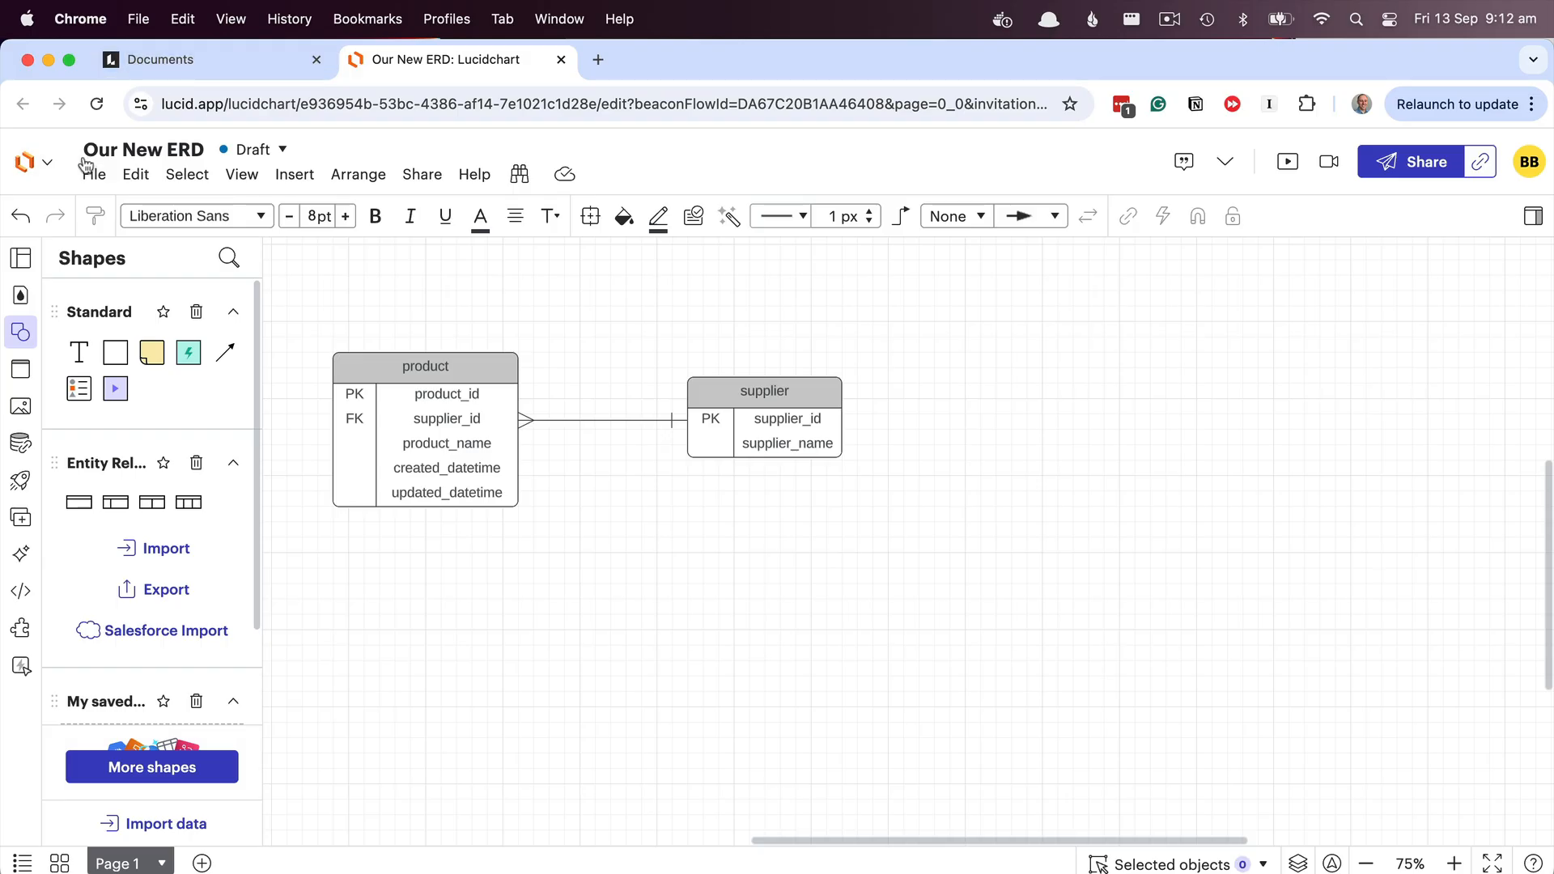
- Start exporting the diagram as a PNG and skip the comment-only sharing invitation
click(102, 178)
mouse_move(250, 565)
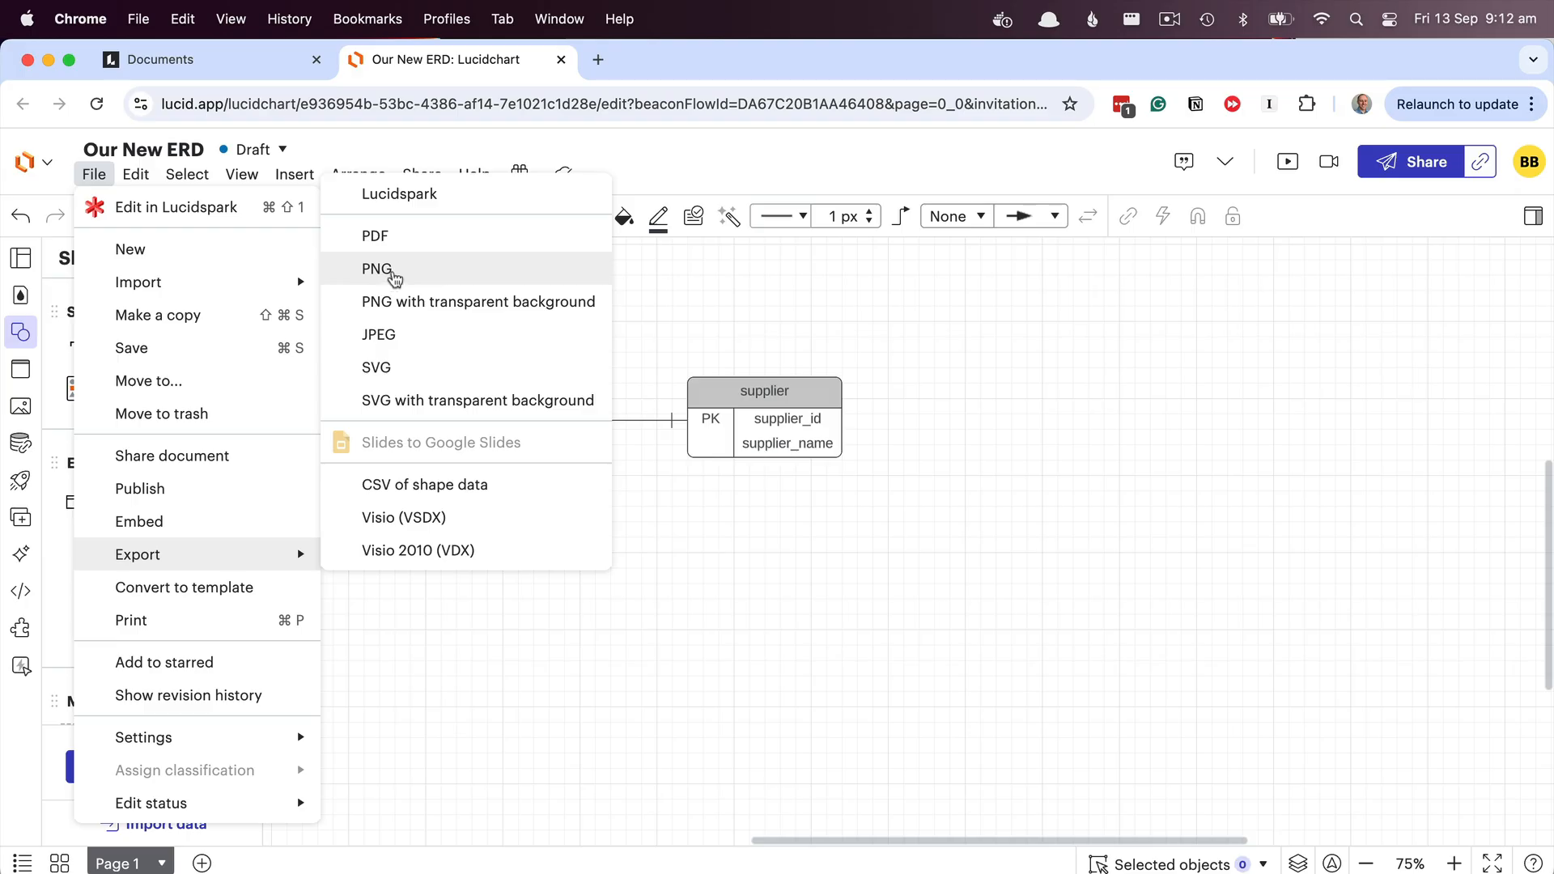
click(394, 274)
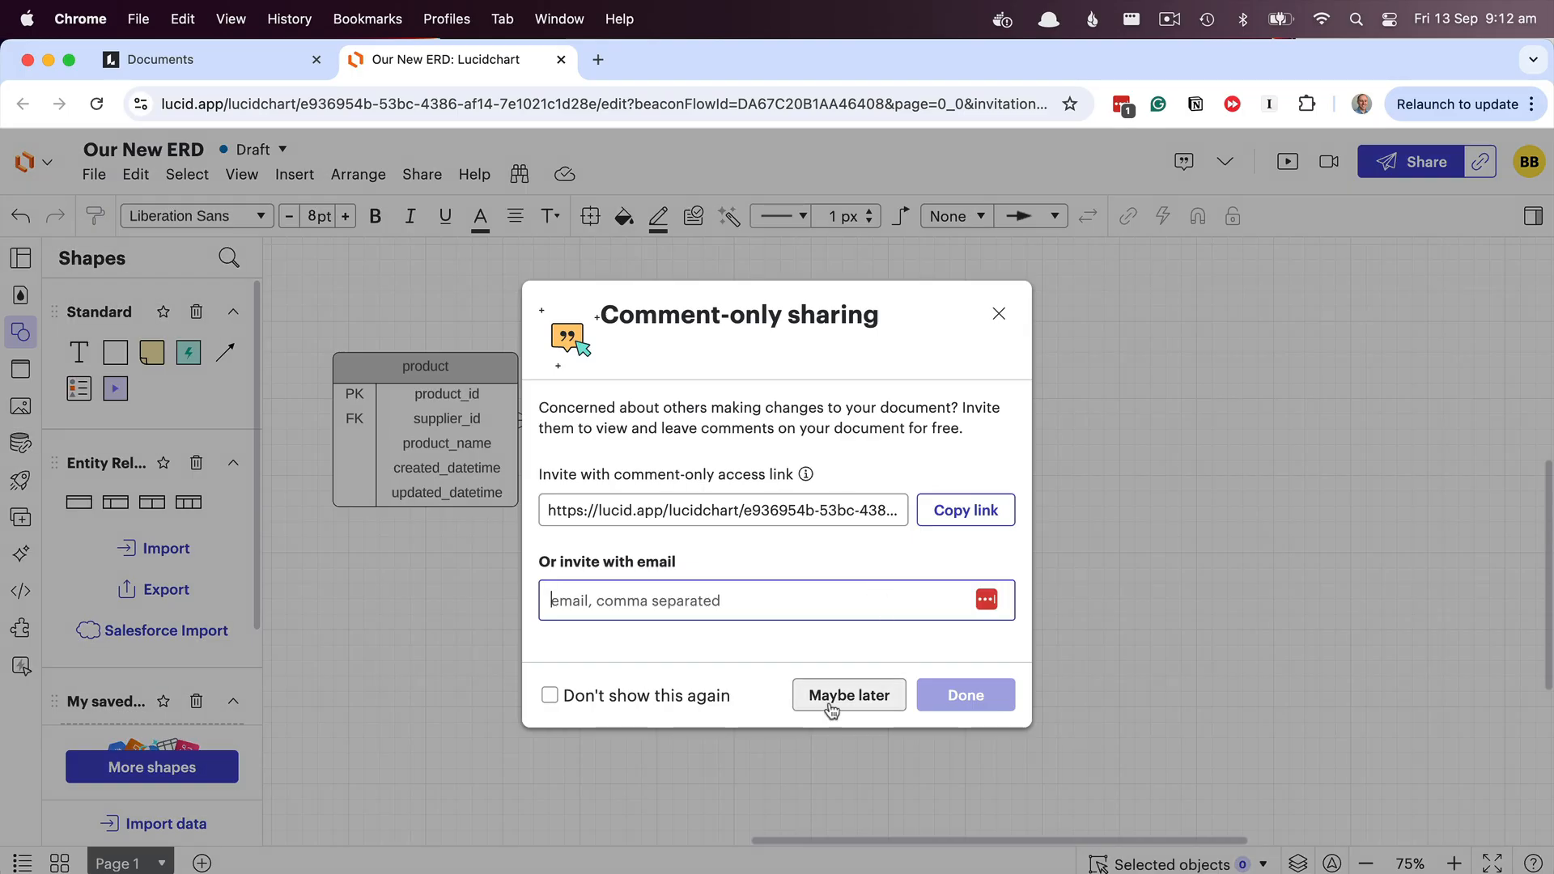
click(797, 681)
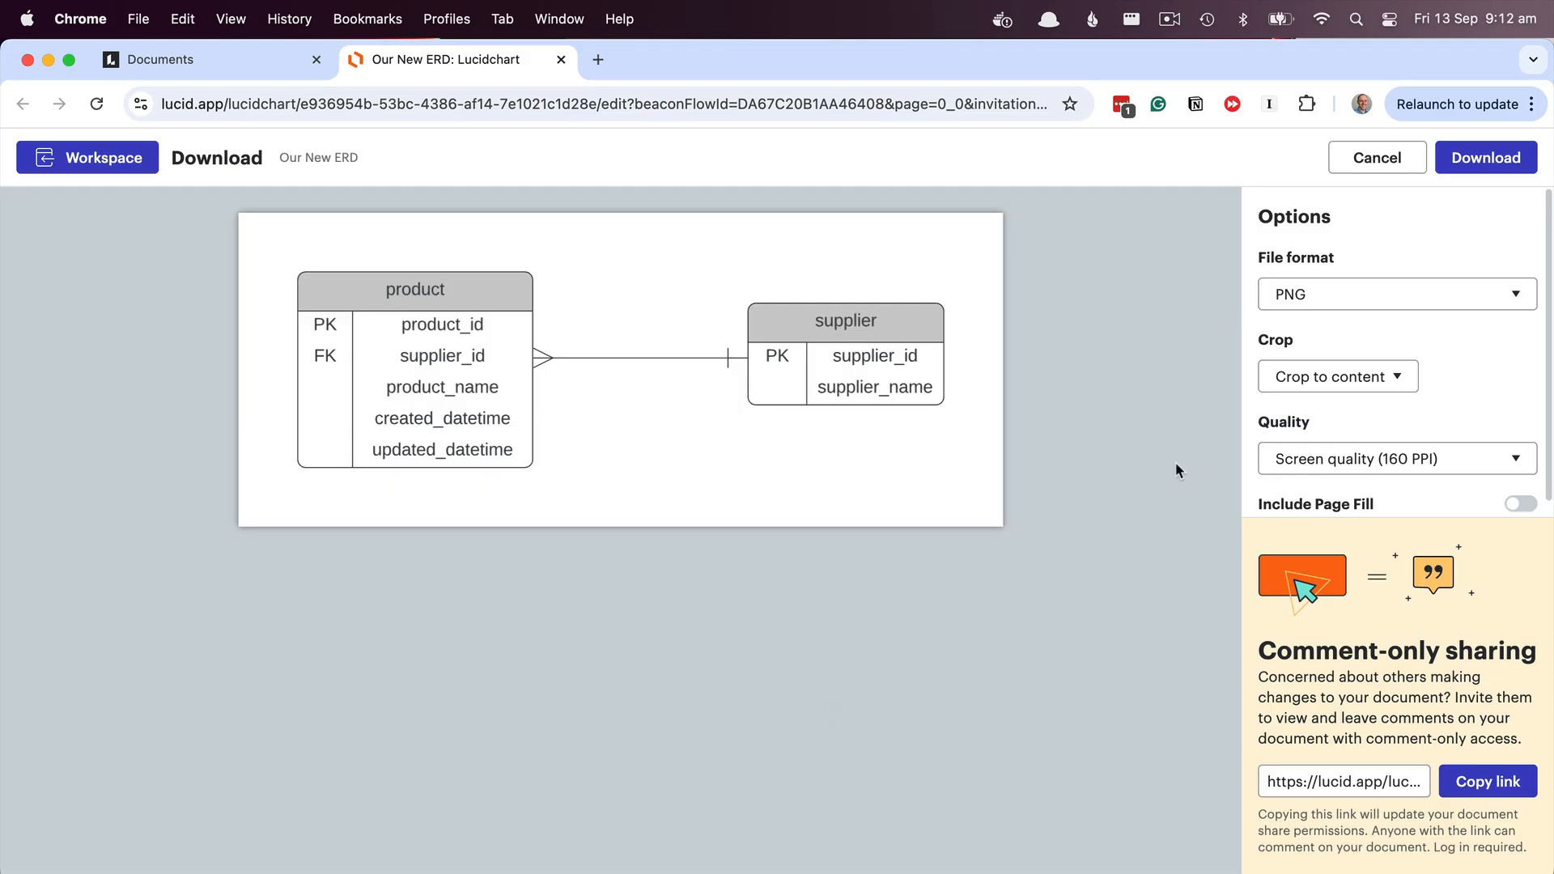
- Download the PNG cropped to content at print quality (300 PPI), saving it as "Our New ERD" in the Downloads folder
click(1410, 304)
click(1413, 302)
click(1406, 386)
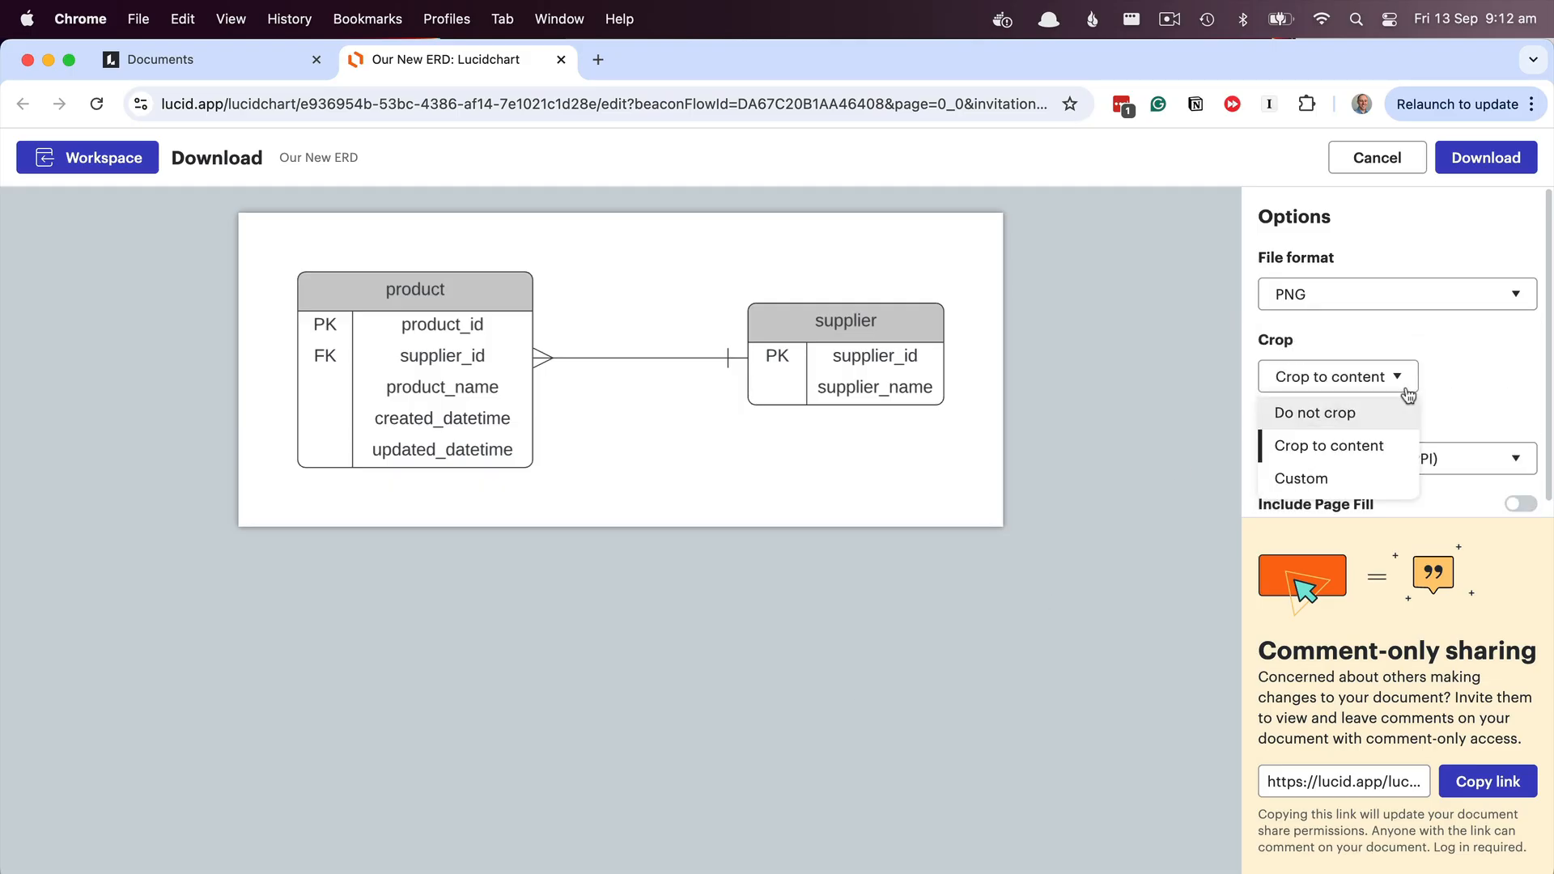
click(1395, 454)
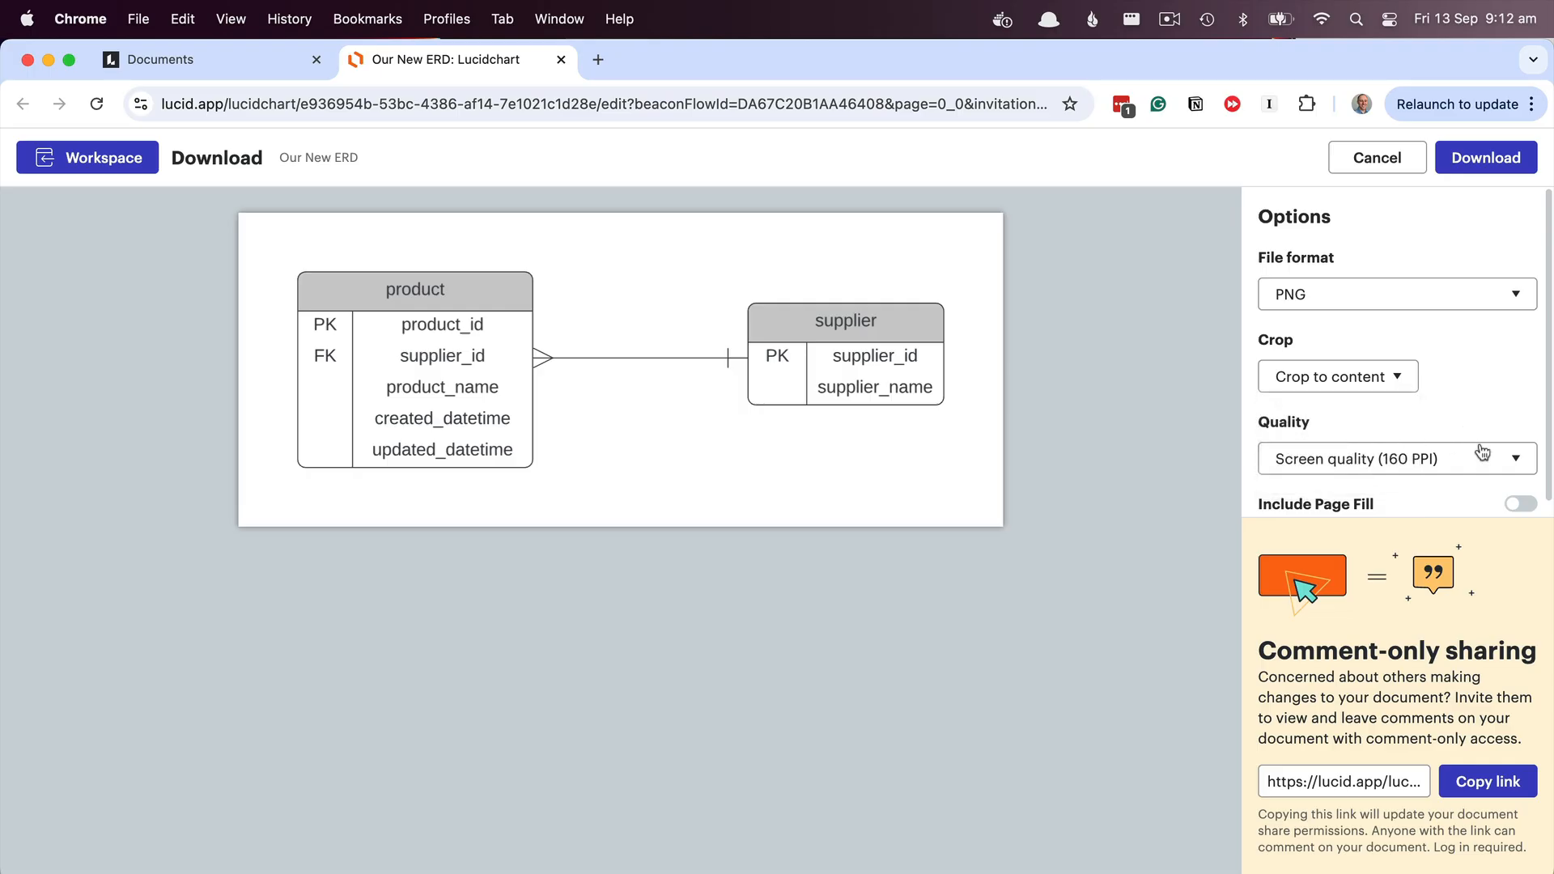
click(1457, 458)
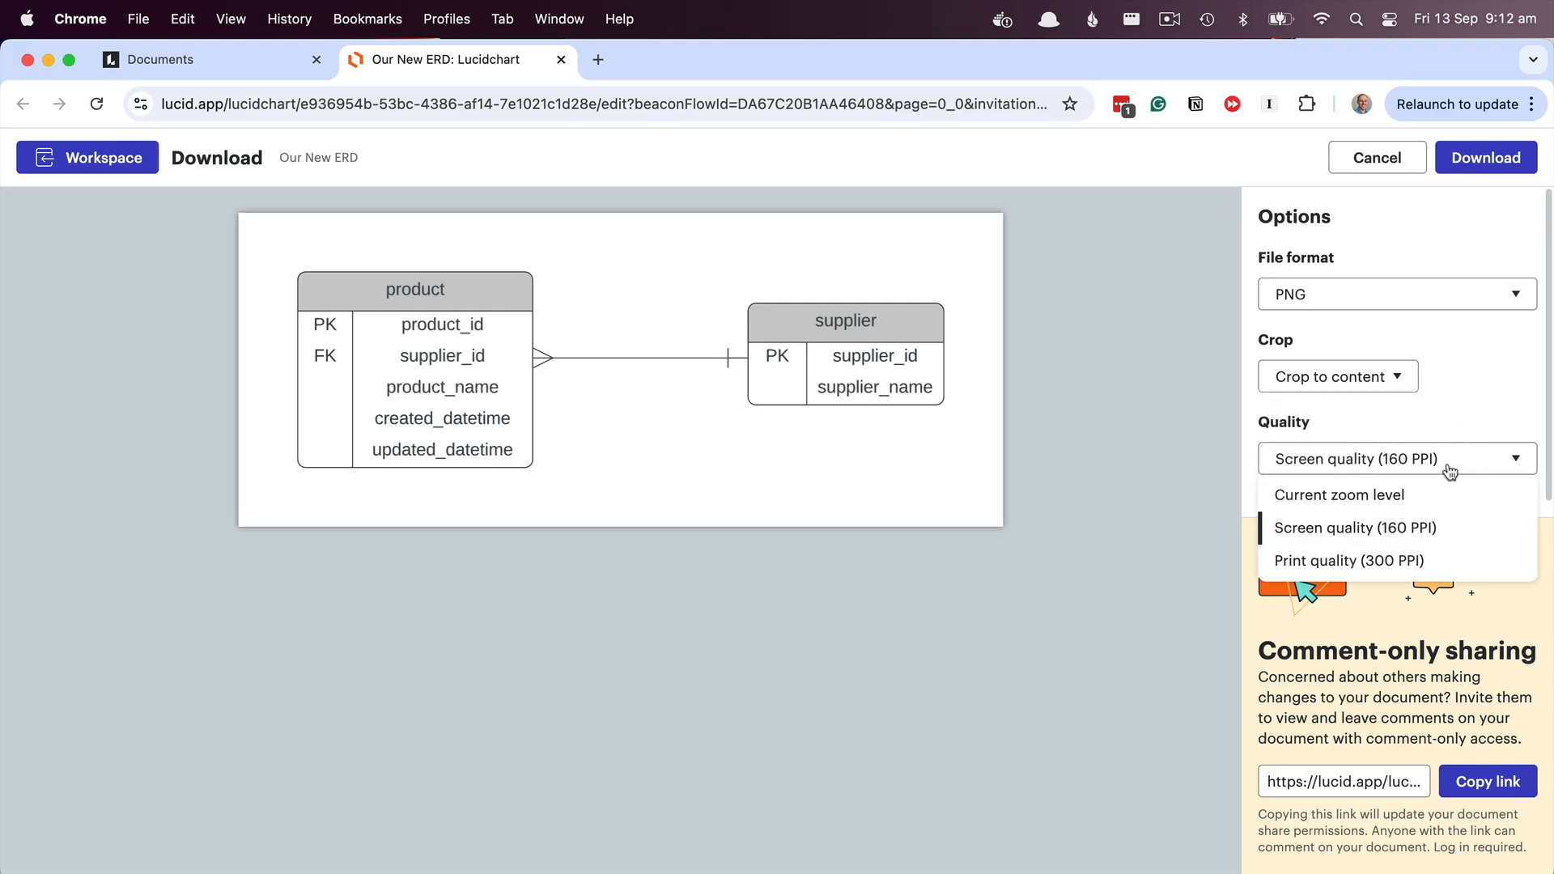
click(1436, 561)
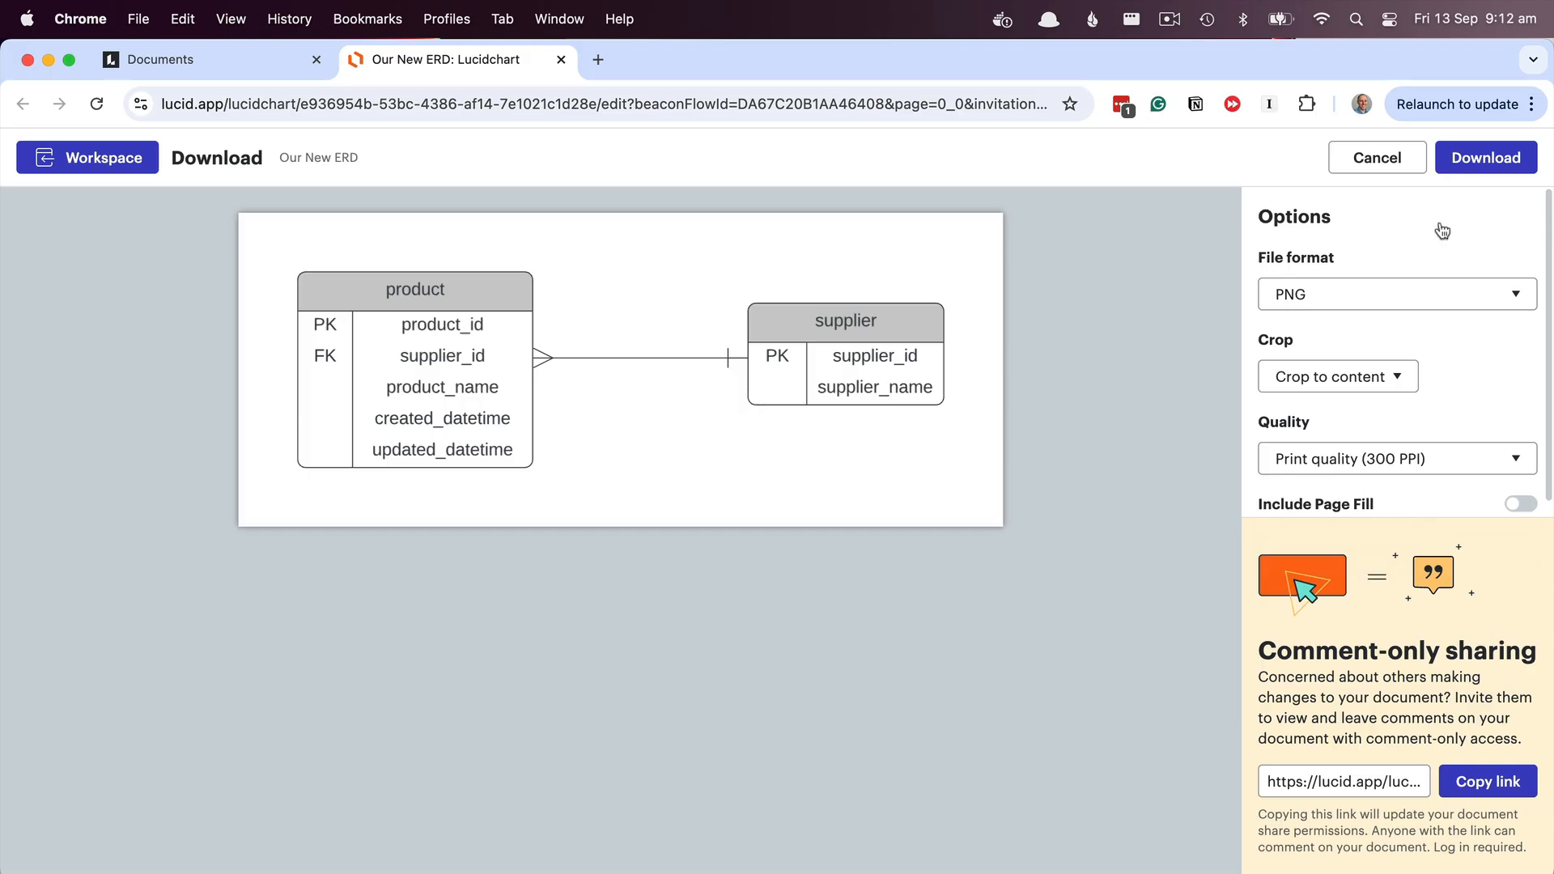
click(1469, 158)
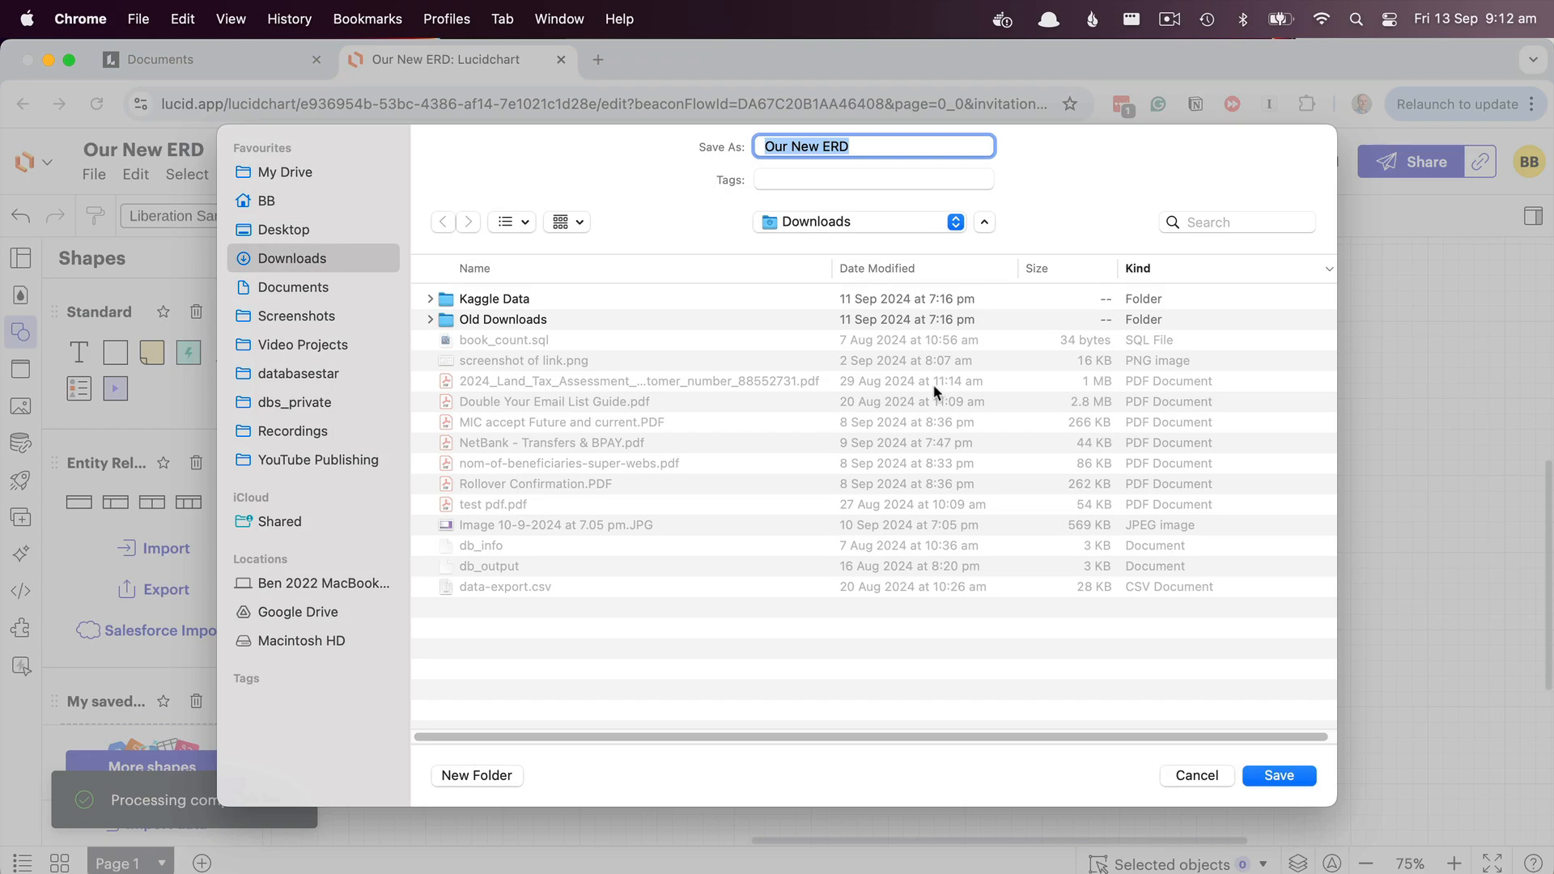
click(1277, 776)
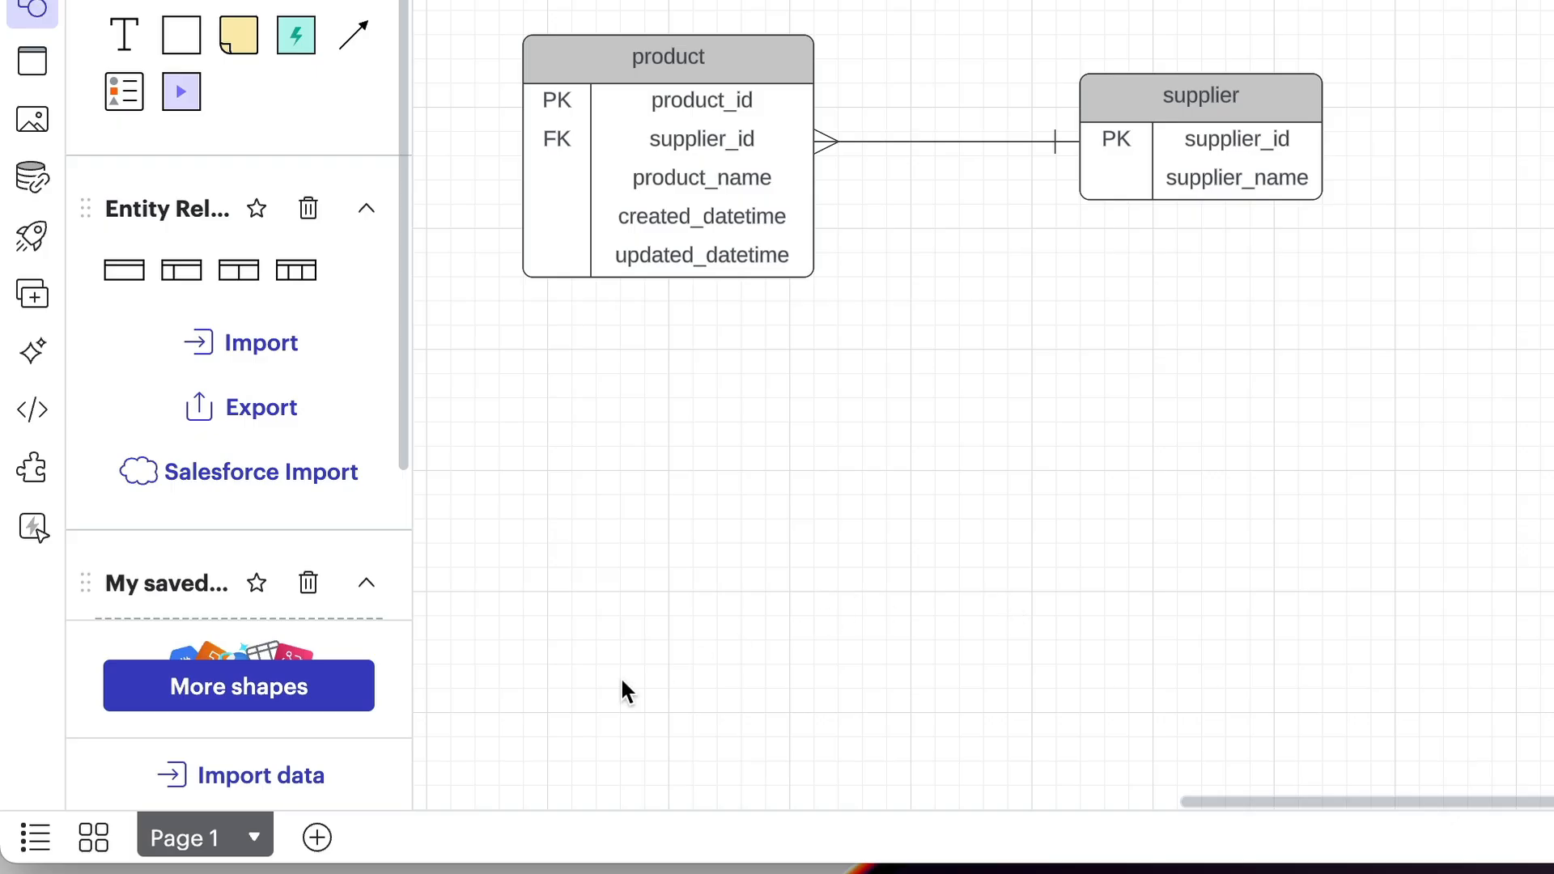
- Add a second page to the document and name it "Version 2"
click(317, 838)
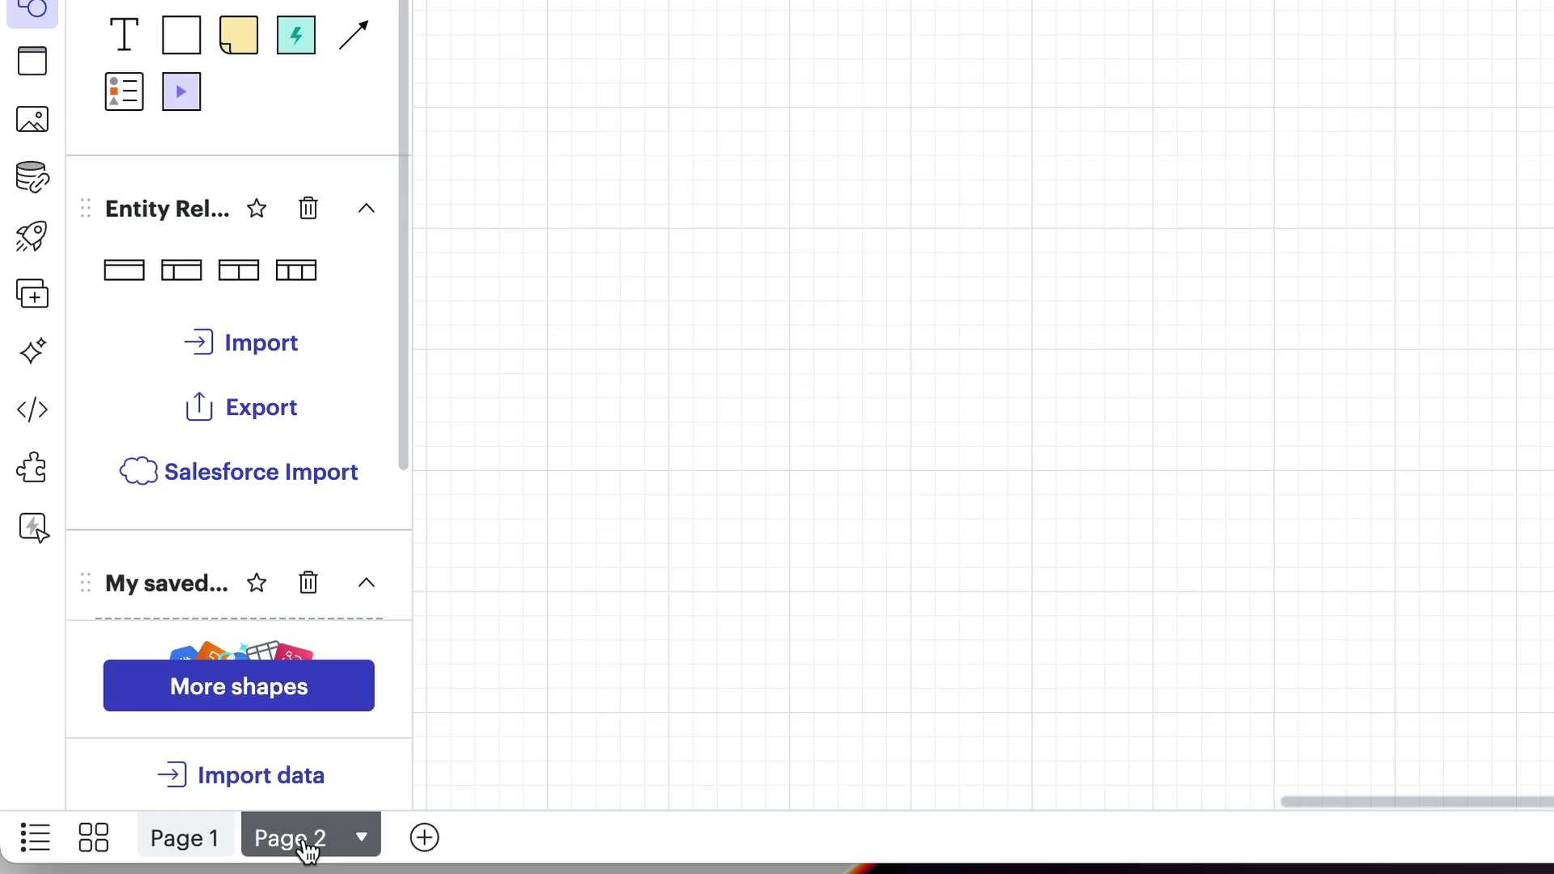
double_click(290, 838)
text(Ve)
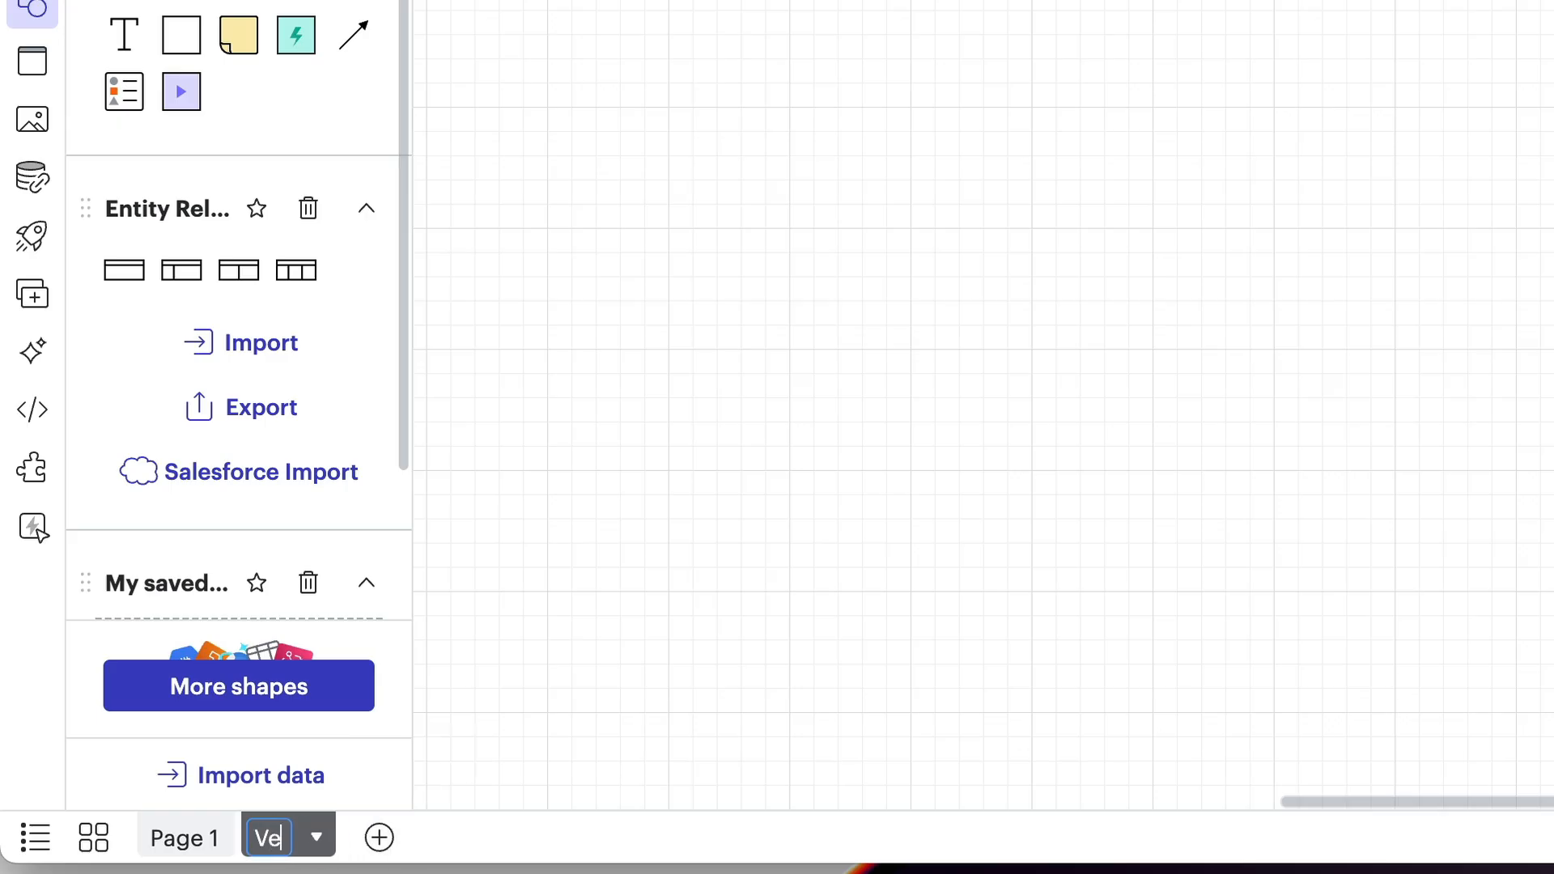
text(rsion 2)
key(Return)
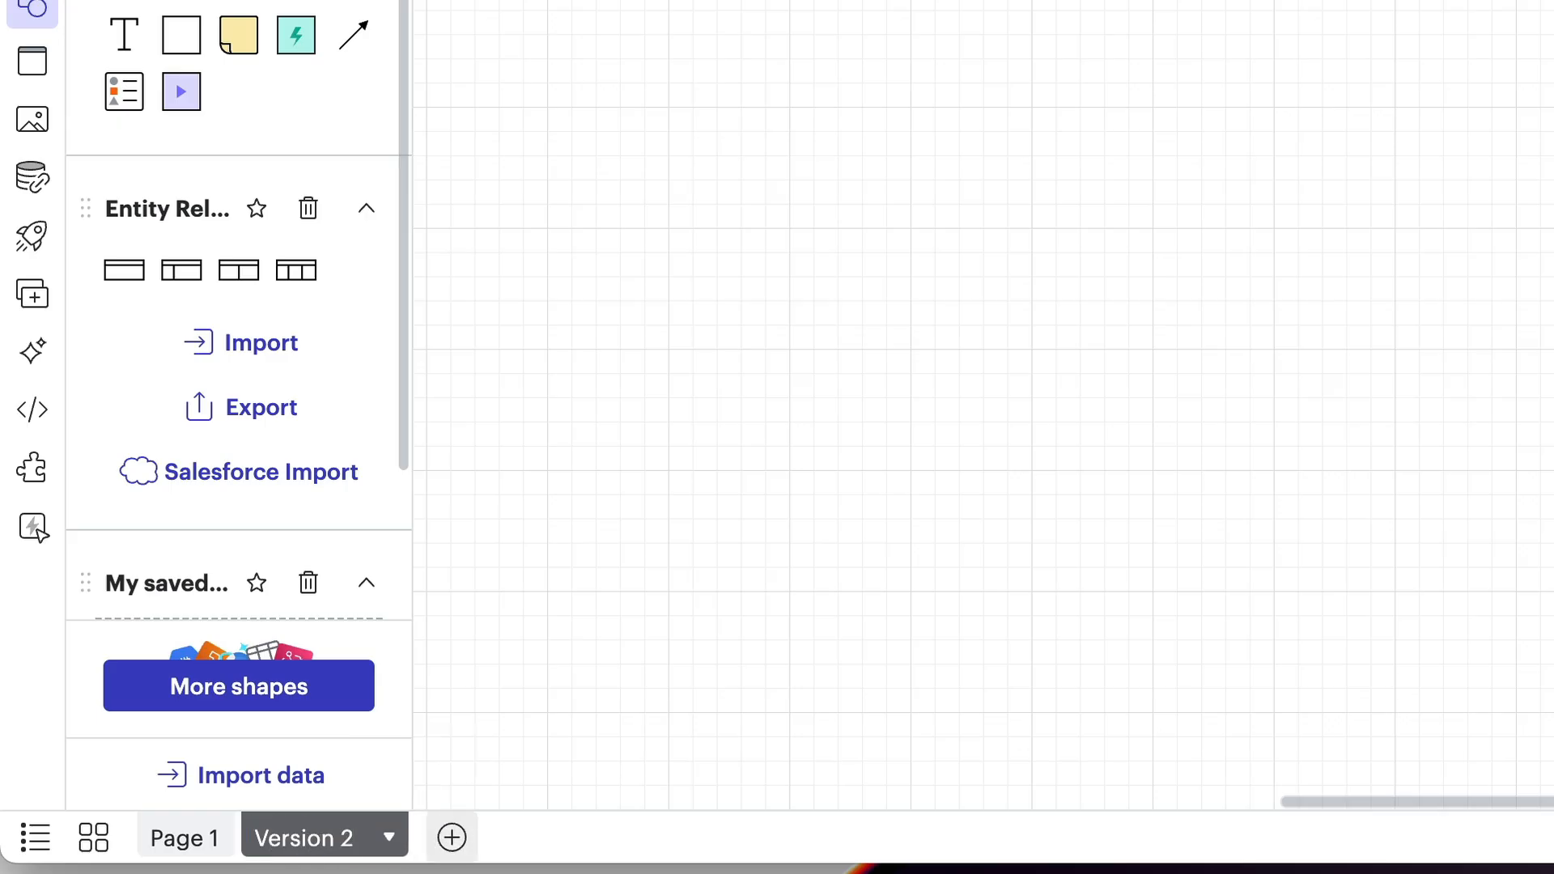
- Rename the first page "Version 1", check the Version 2 page, and return to the Version 1 page
click(191, 845)
double_click(185, 842)
text(Version 1)
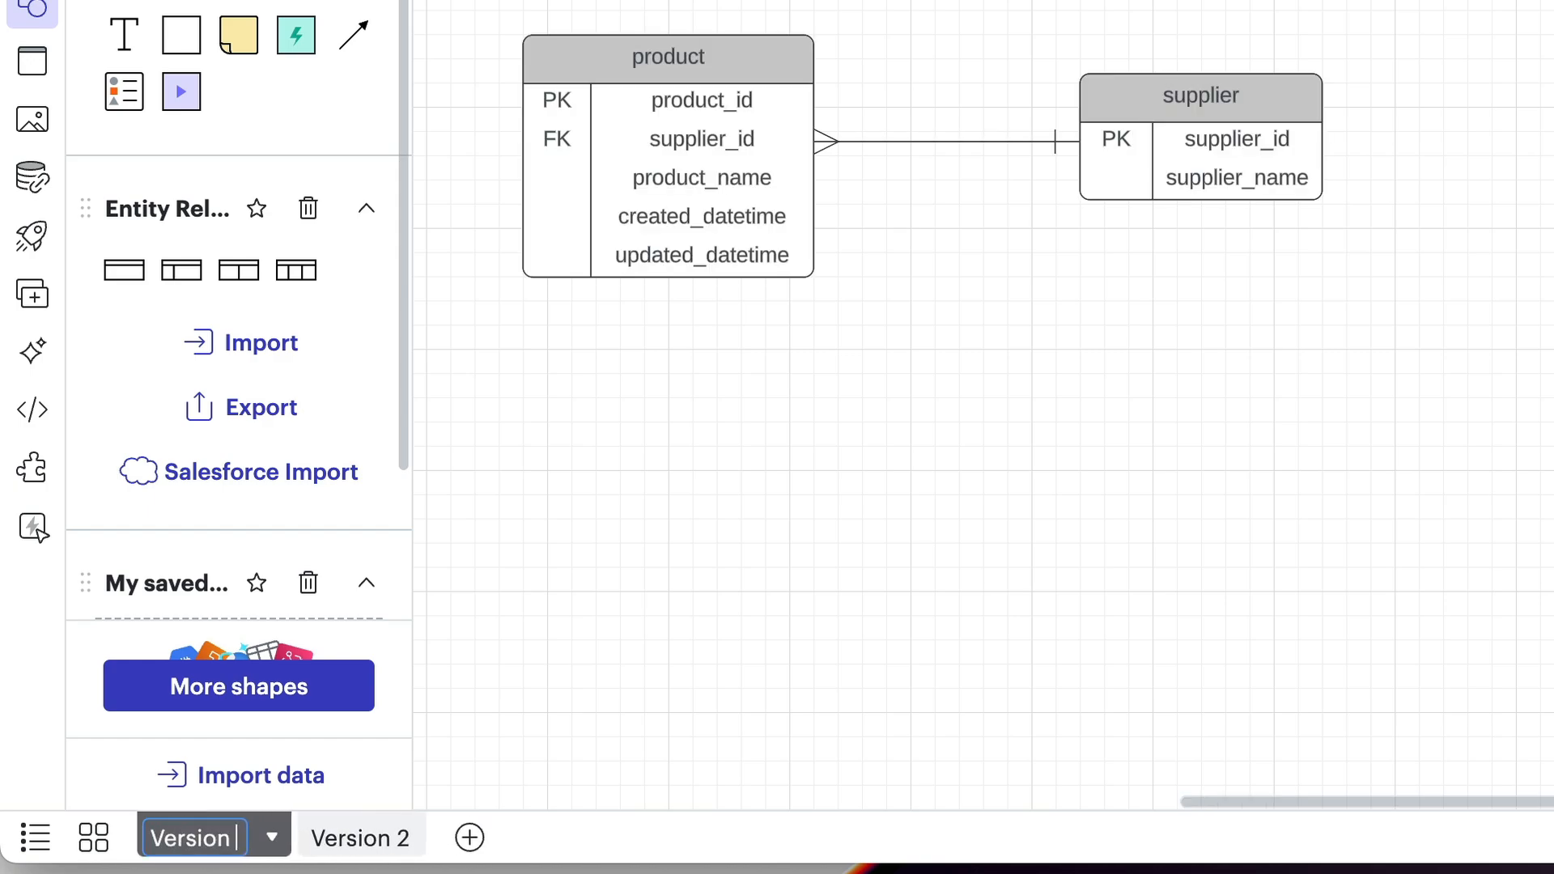
key(Return)
click(357, 842)
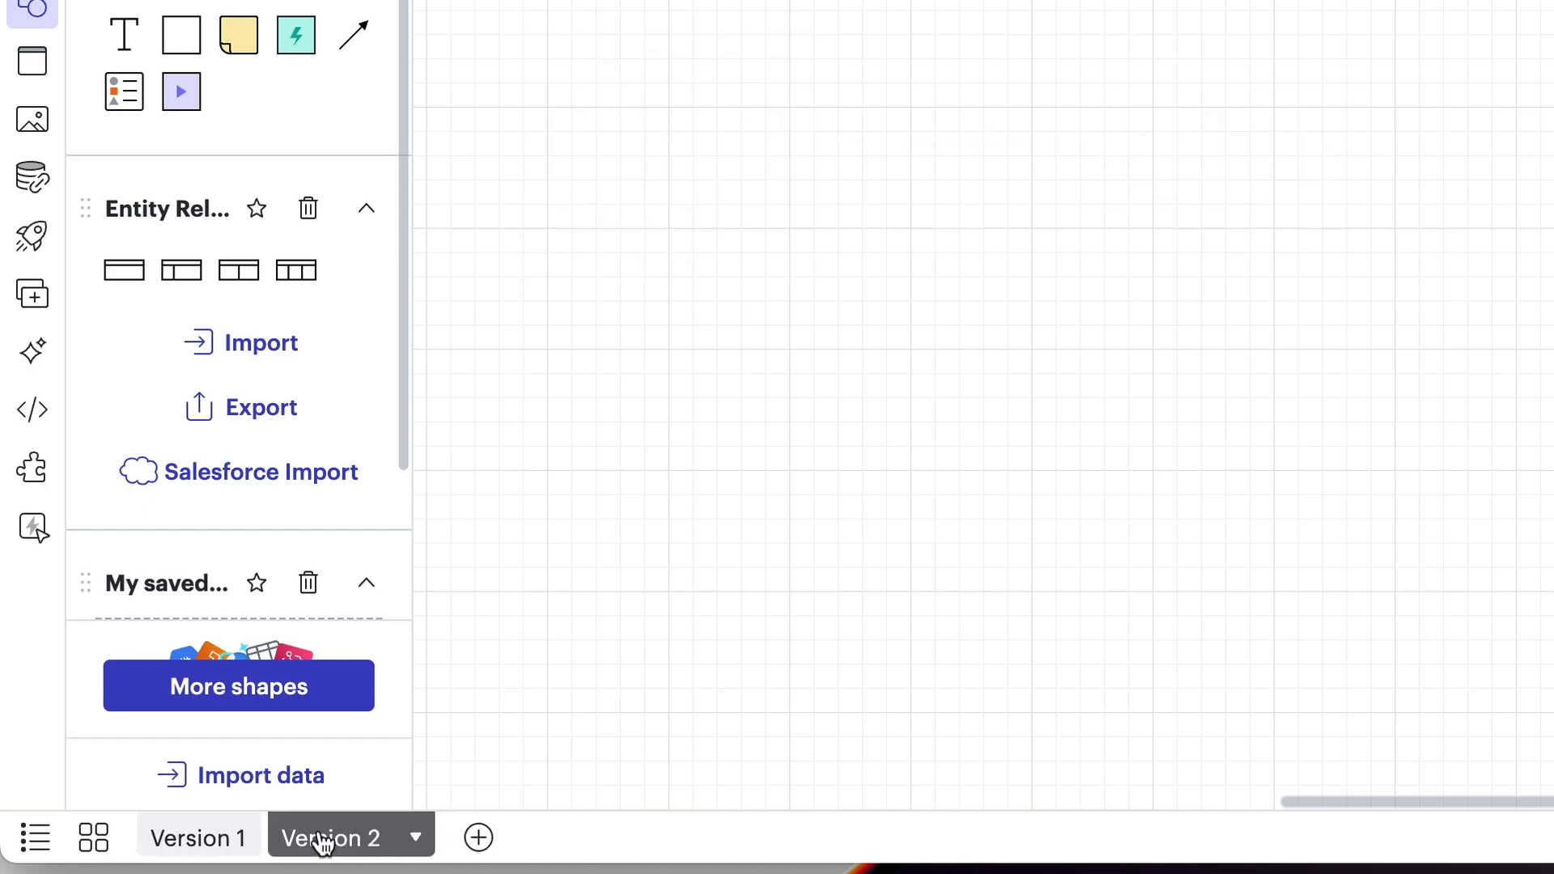
click(220, 843)
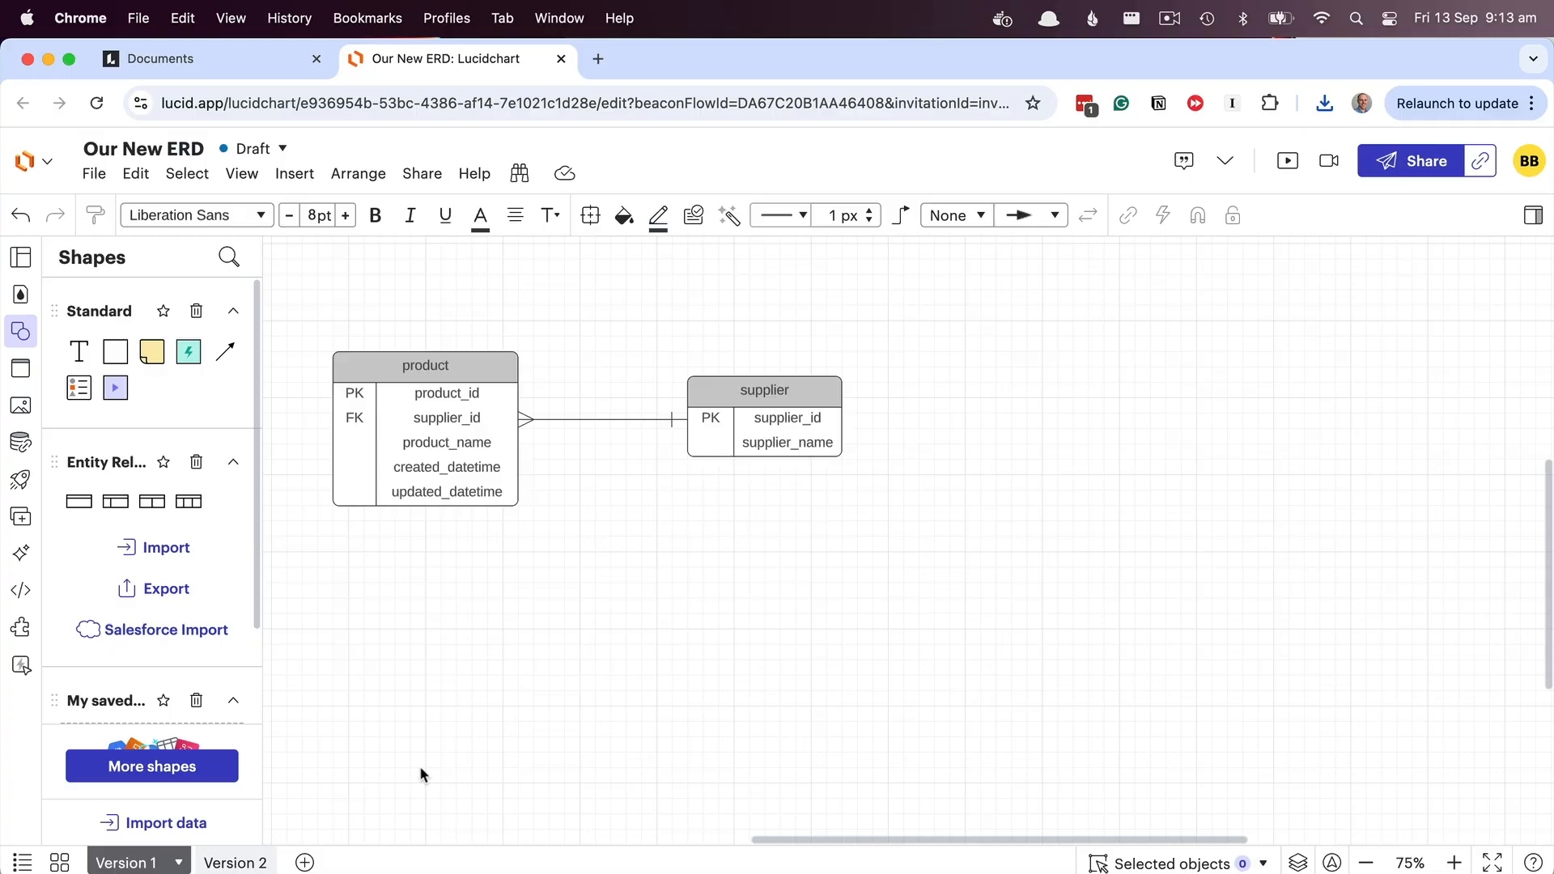